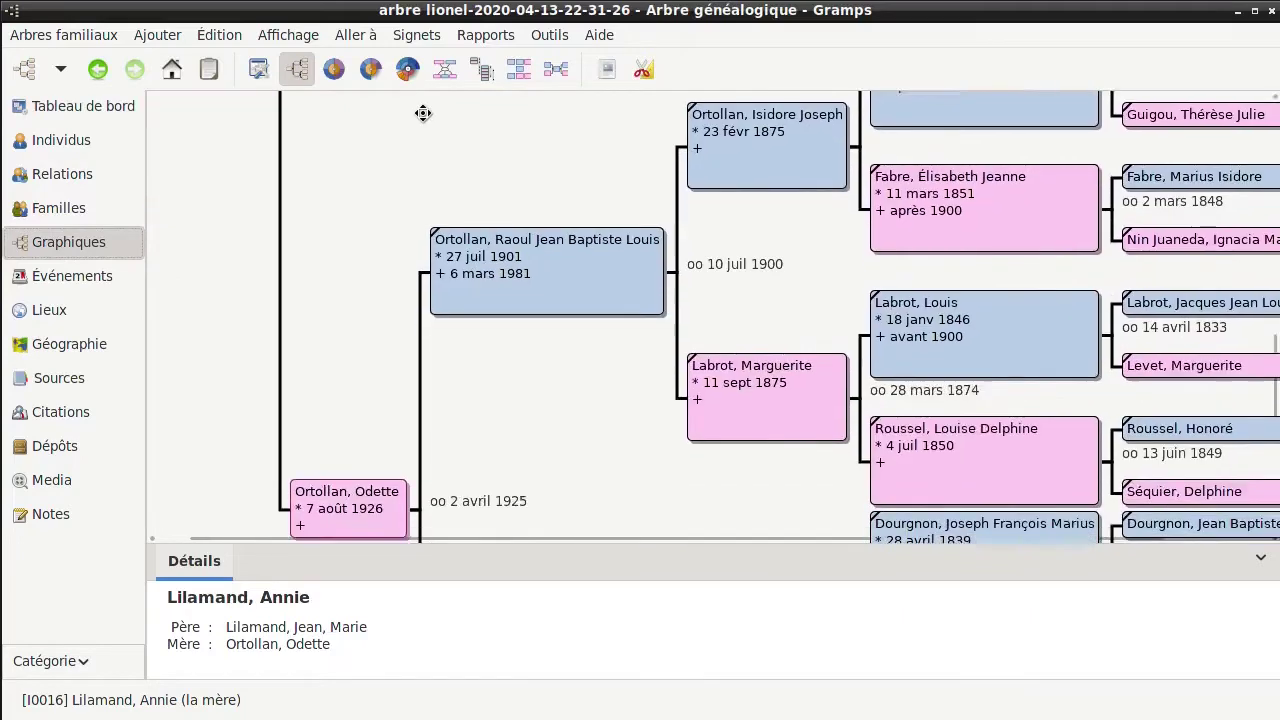
# Pan the pedigree chart down to the lowest maternal-side ancestor boxes
pyautogui.moveTo(351, 269); pyautogui.dragTo(355, 155)
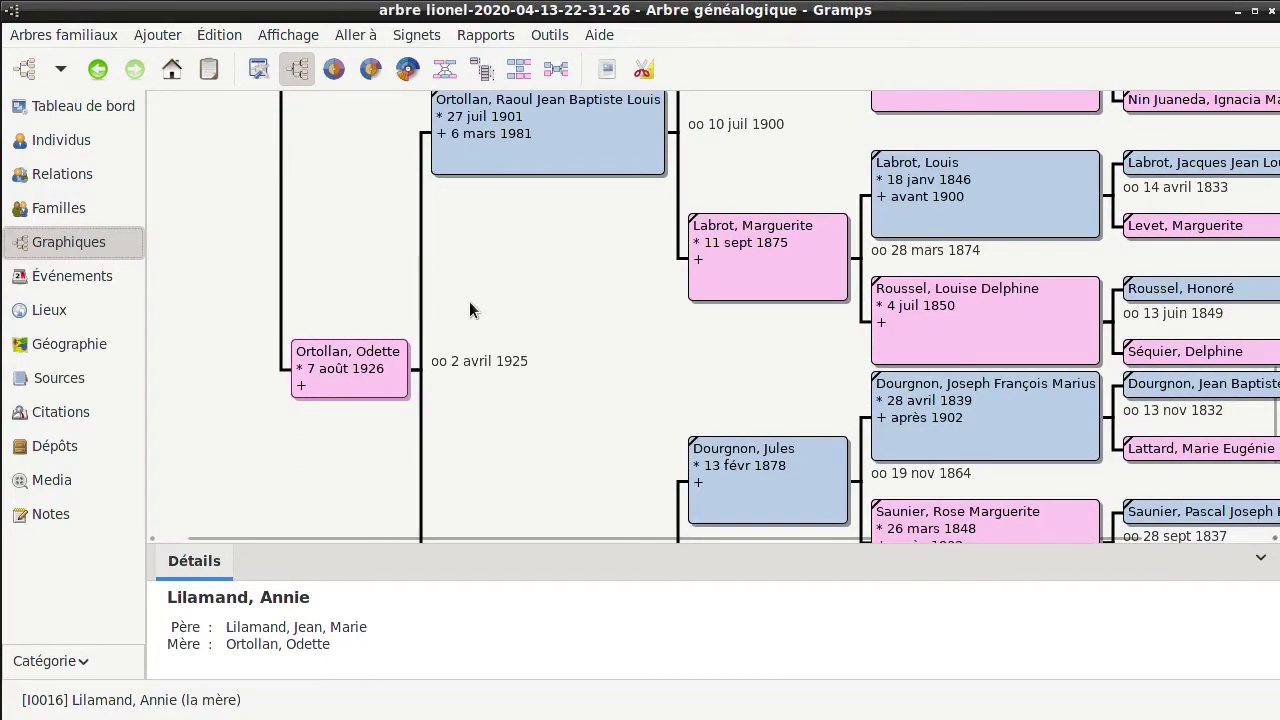
pyautogui.scroll(-4, 600, 290)
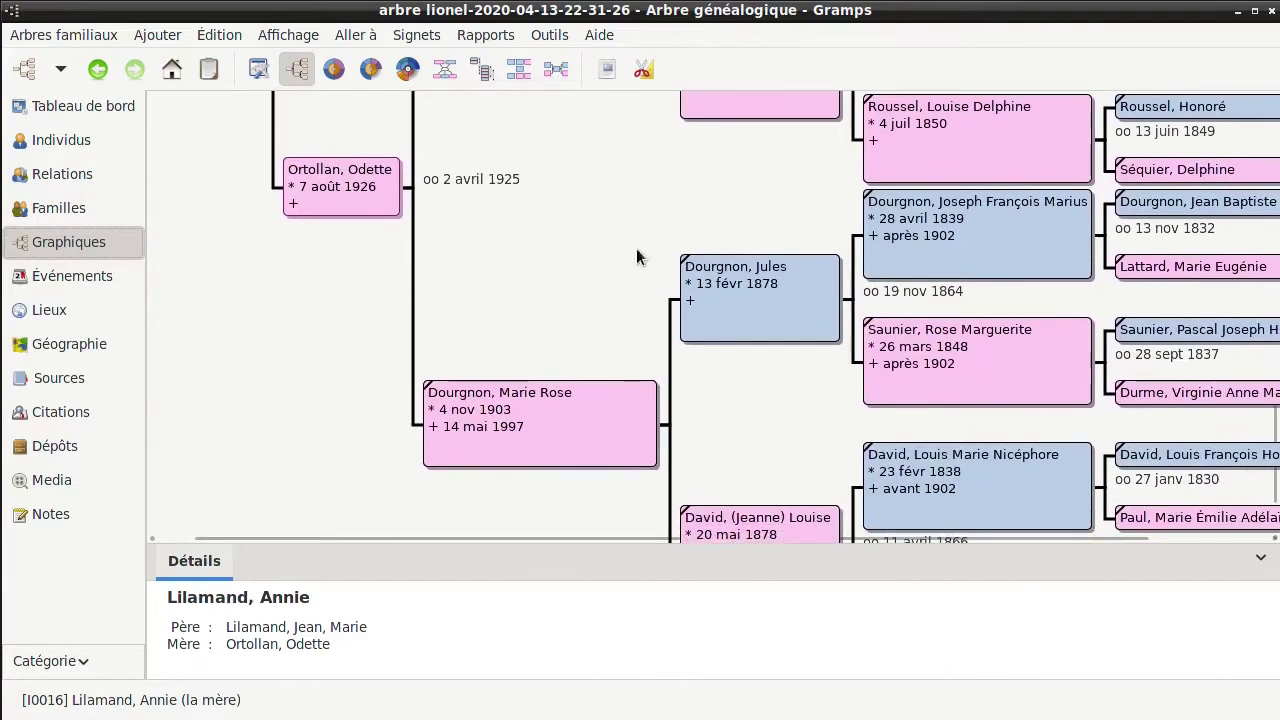
pyautogui.moveTo(760, 436); pyautogui.dragTo(594, 297)
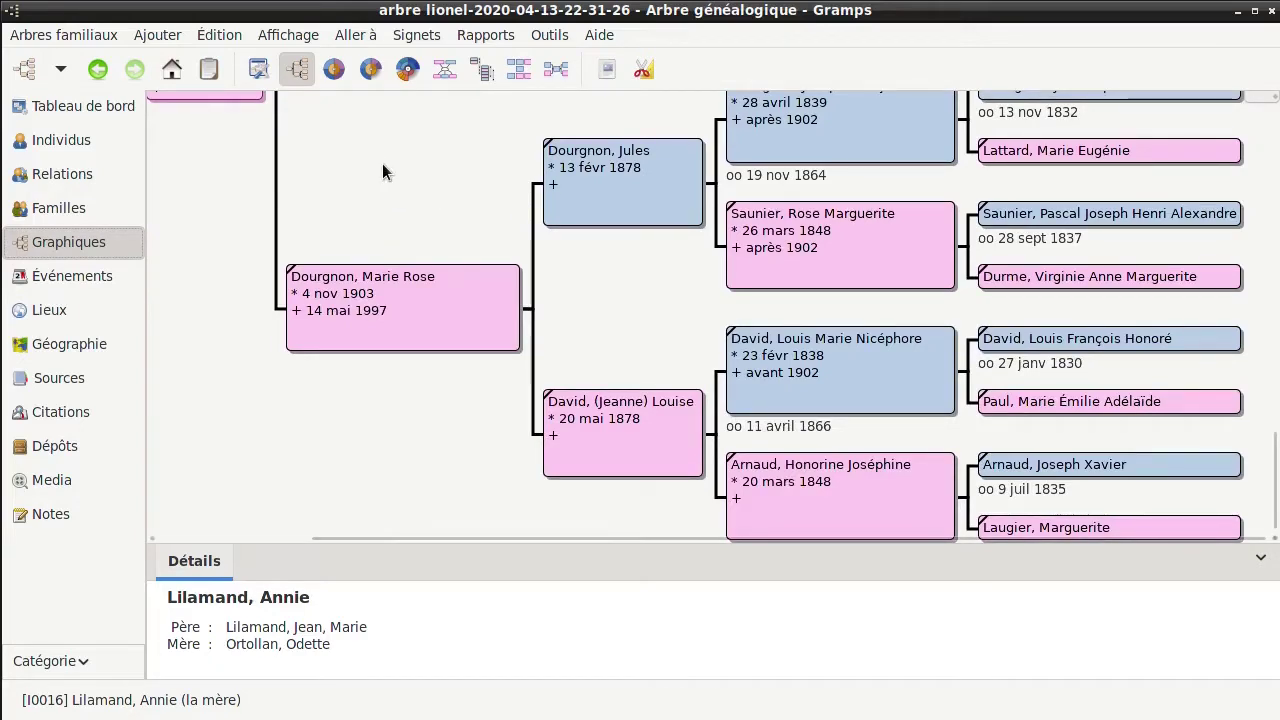
# Browse the Dashboard, People, Families and pedigree chart views in turn
pyautogui.click(104, 104)
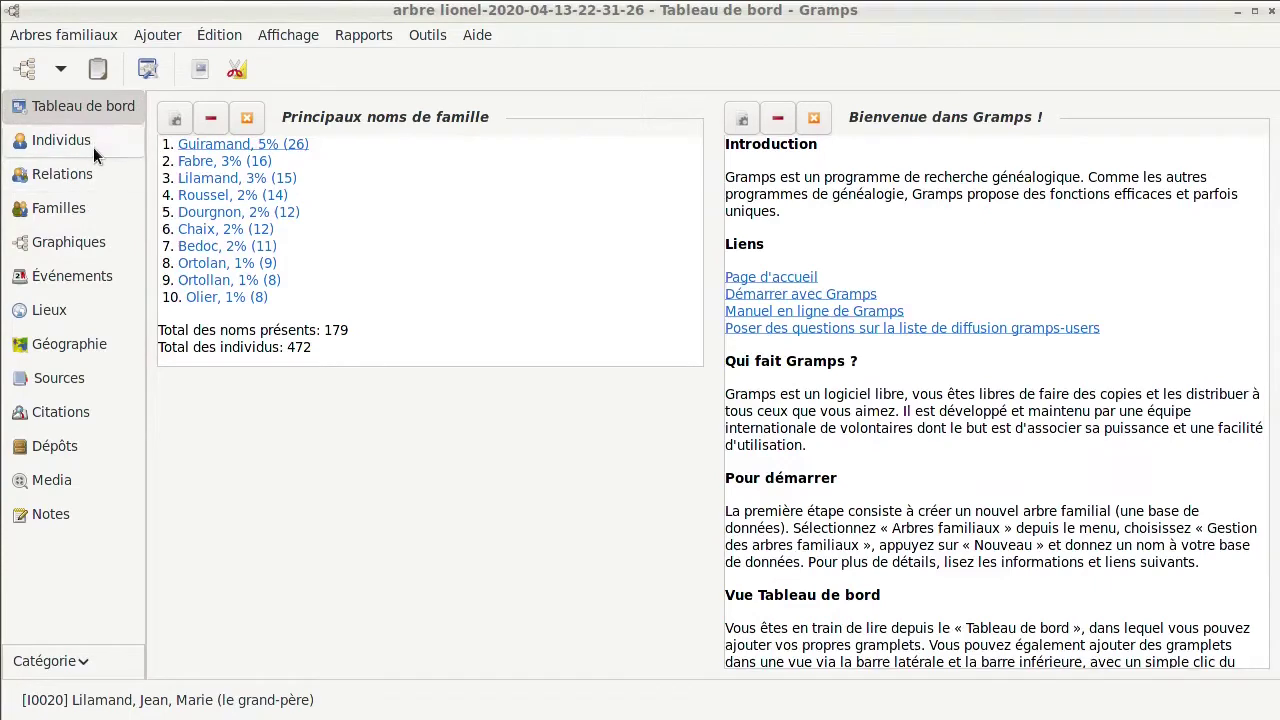
pyautogui.click(99, 140)
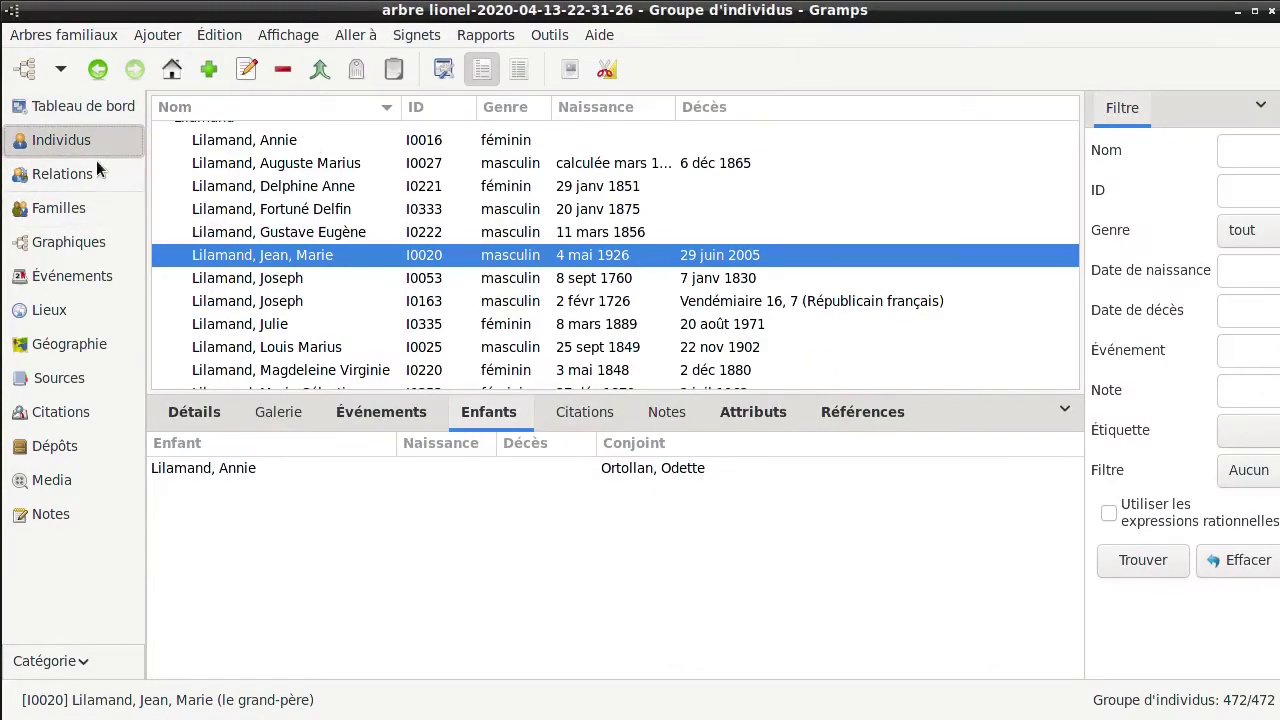
pyautogui.click(99, 209)
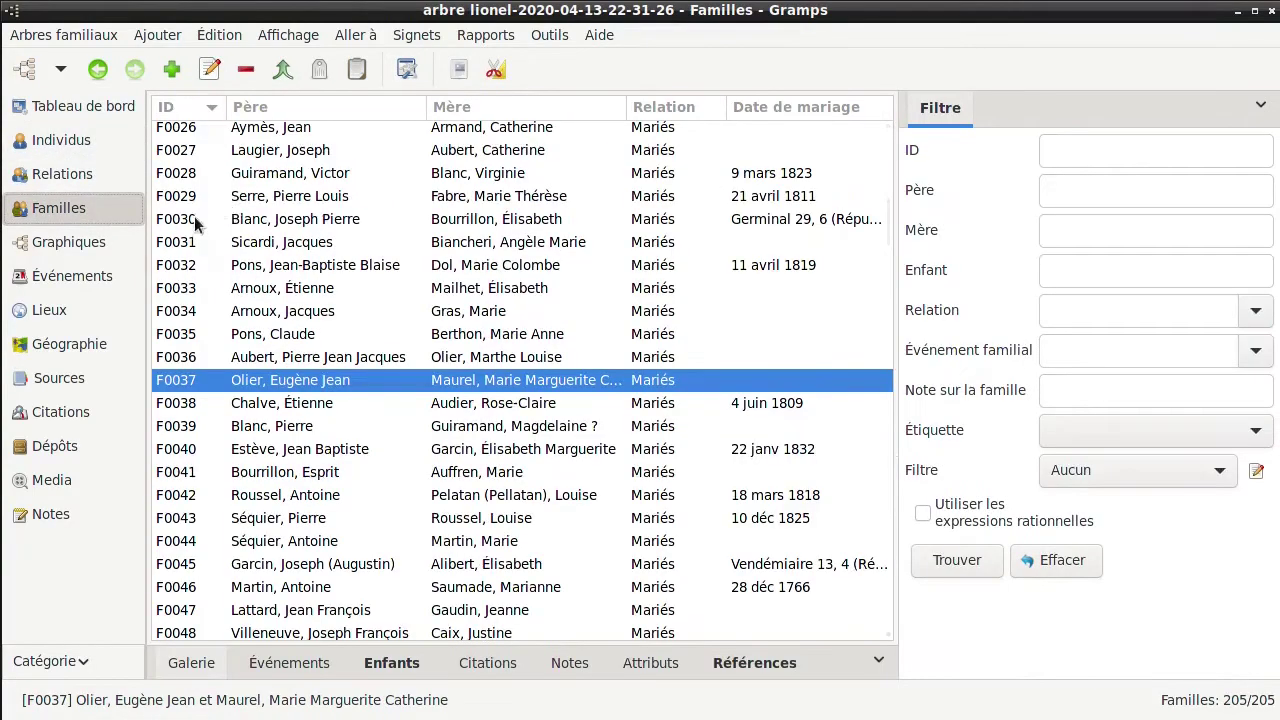
pyautogui.click(100, 243)
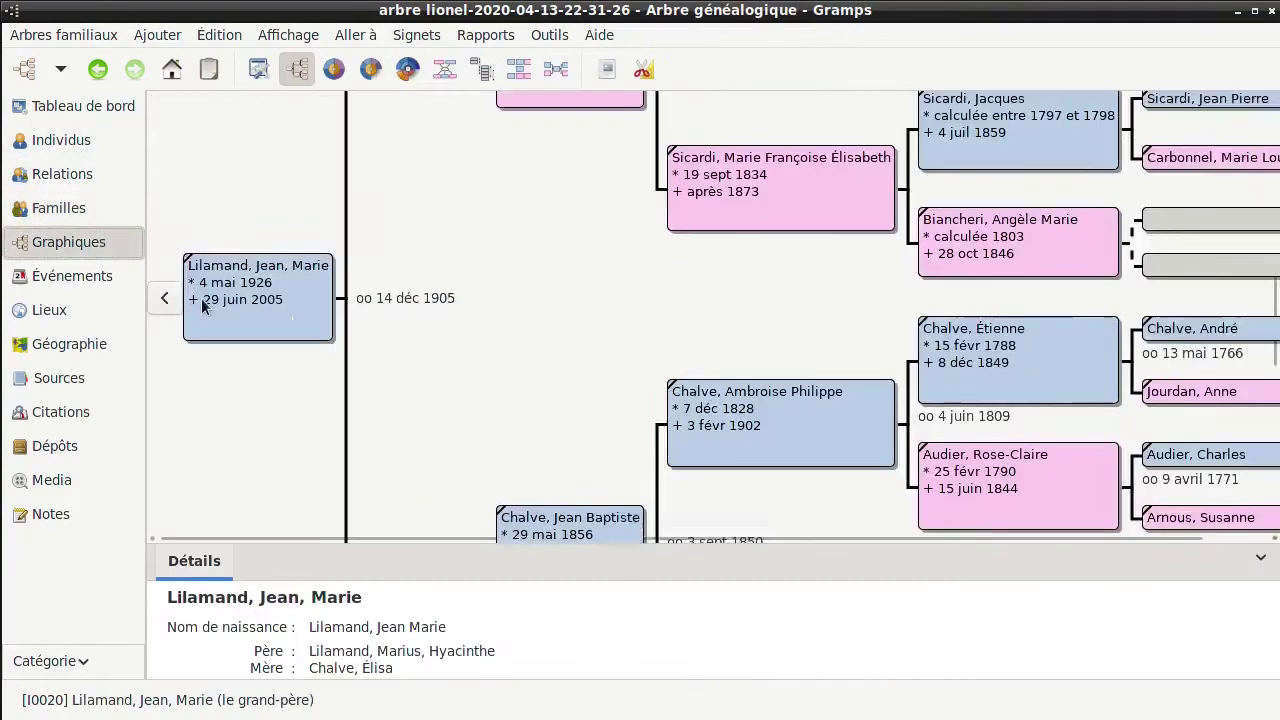
pyautogui.moveTo(586, 329); pyautogui.dragTo(335, 45)
# Open the grouped People list, then expand and collapse the first surname group
pyautogui.click(83, 106)
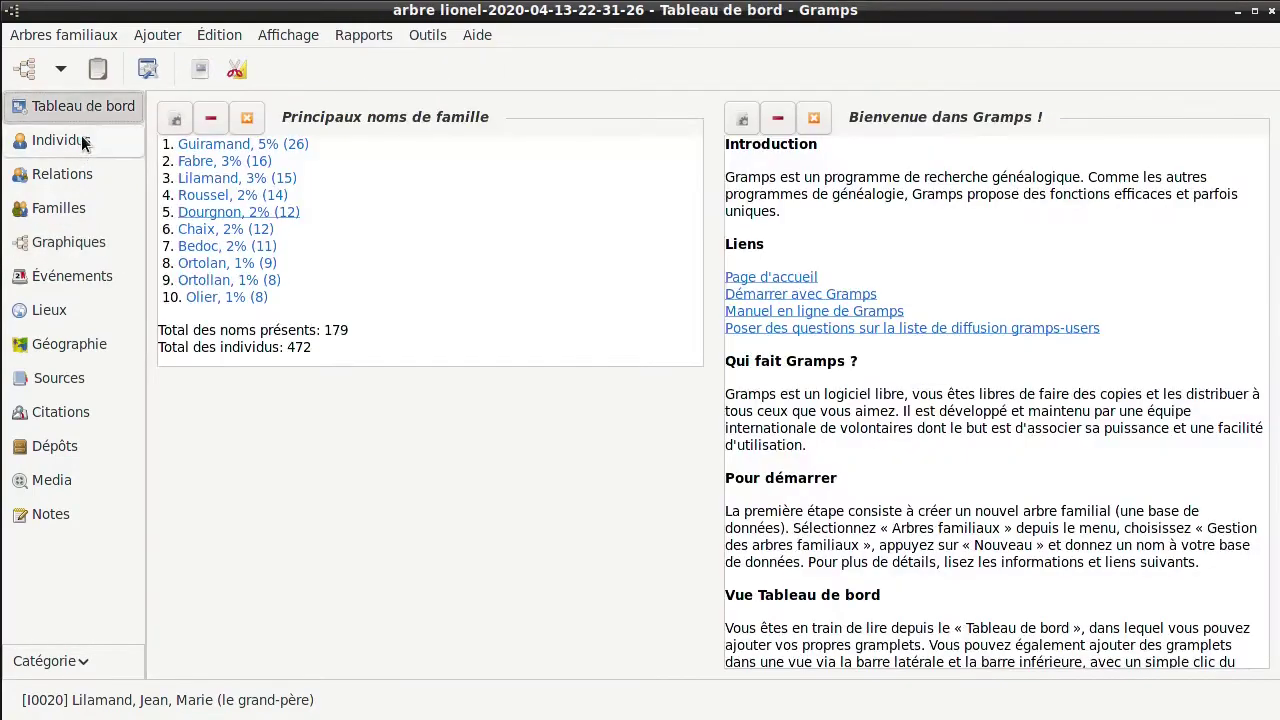
pyautogui.click(83, 141)
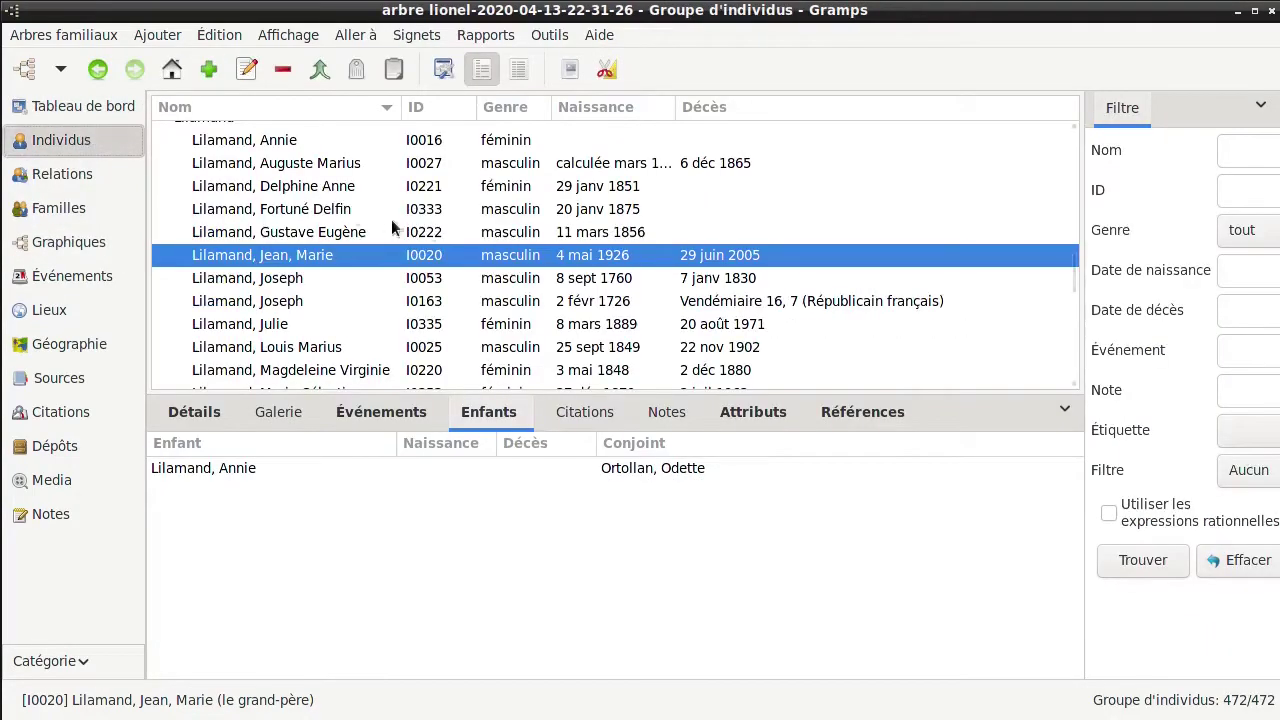
pyautogui.click(964, 132)
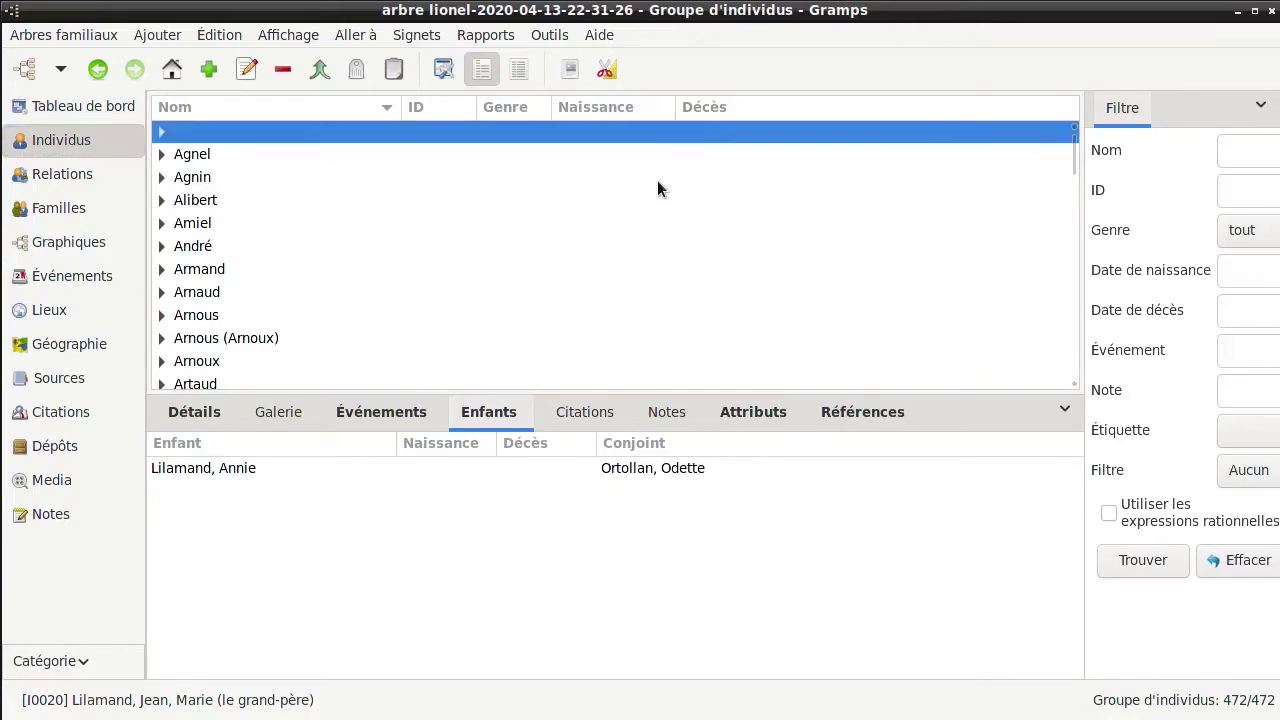
pyautogui.click(161, 155)
pyautogui.click(267, 180)
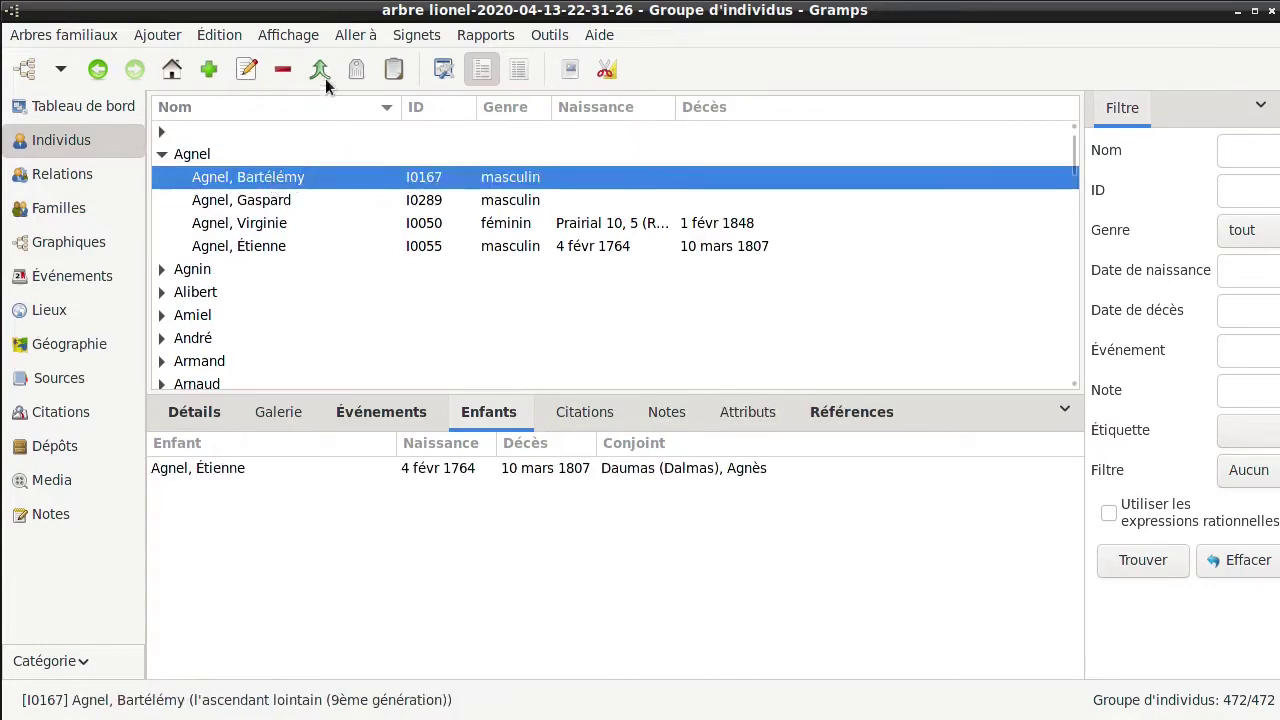
pyautogui.click(161, 155)
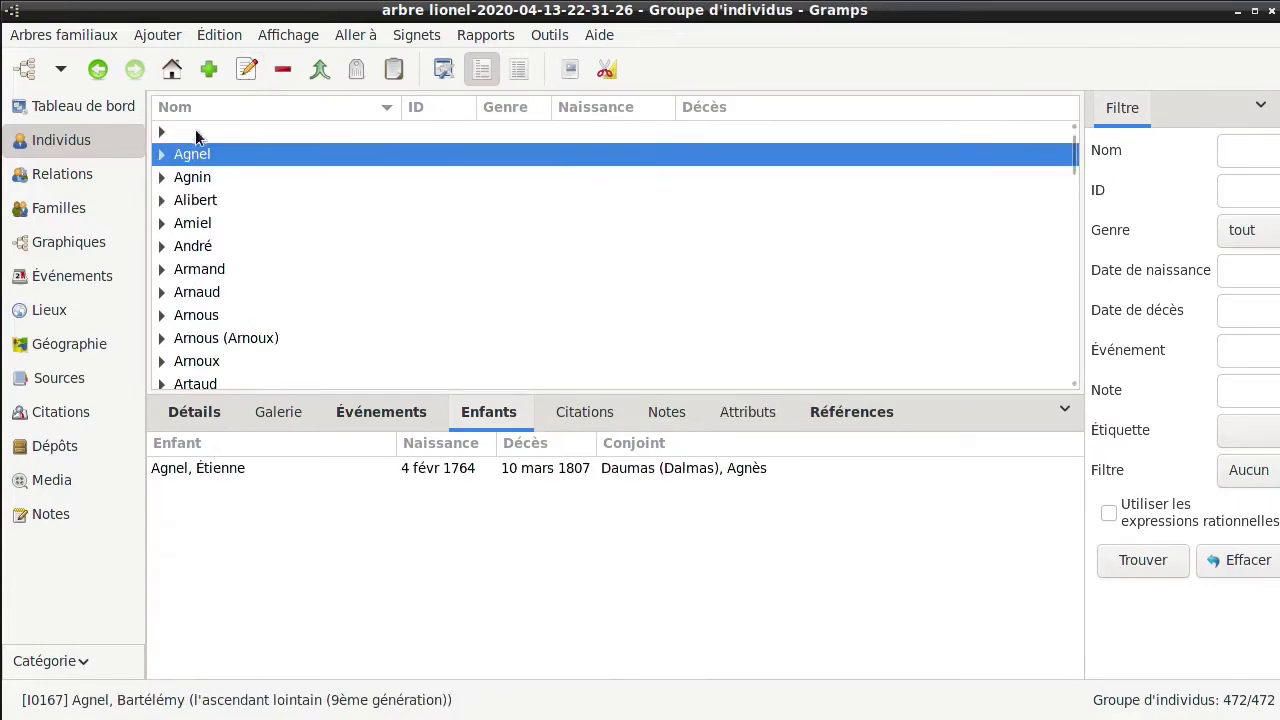
# Create a new person record with the given name and surname entered and gender set to masculin
pyautogui.click(215, 79)
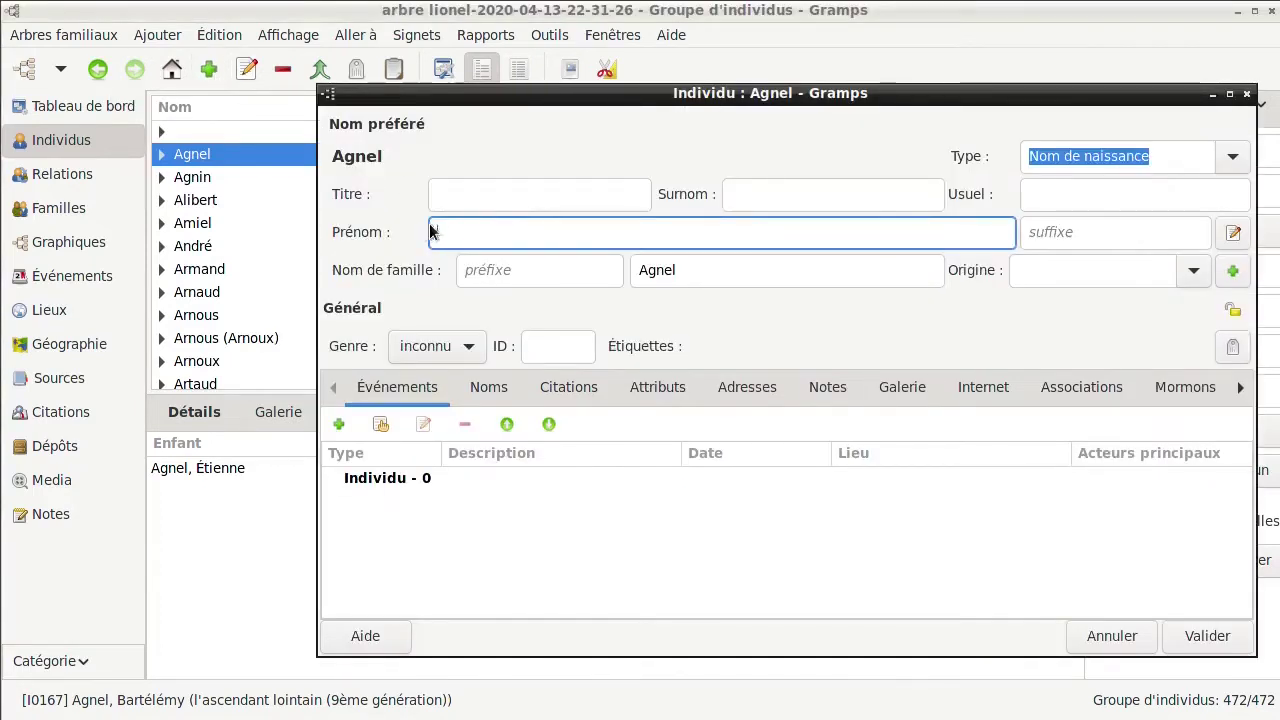
pyautogui.moveTo(685, 272); pyautogui.dragTo(634, 271)
pyautogui.press('BackSpace')
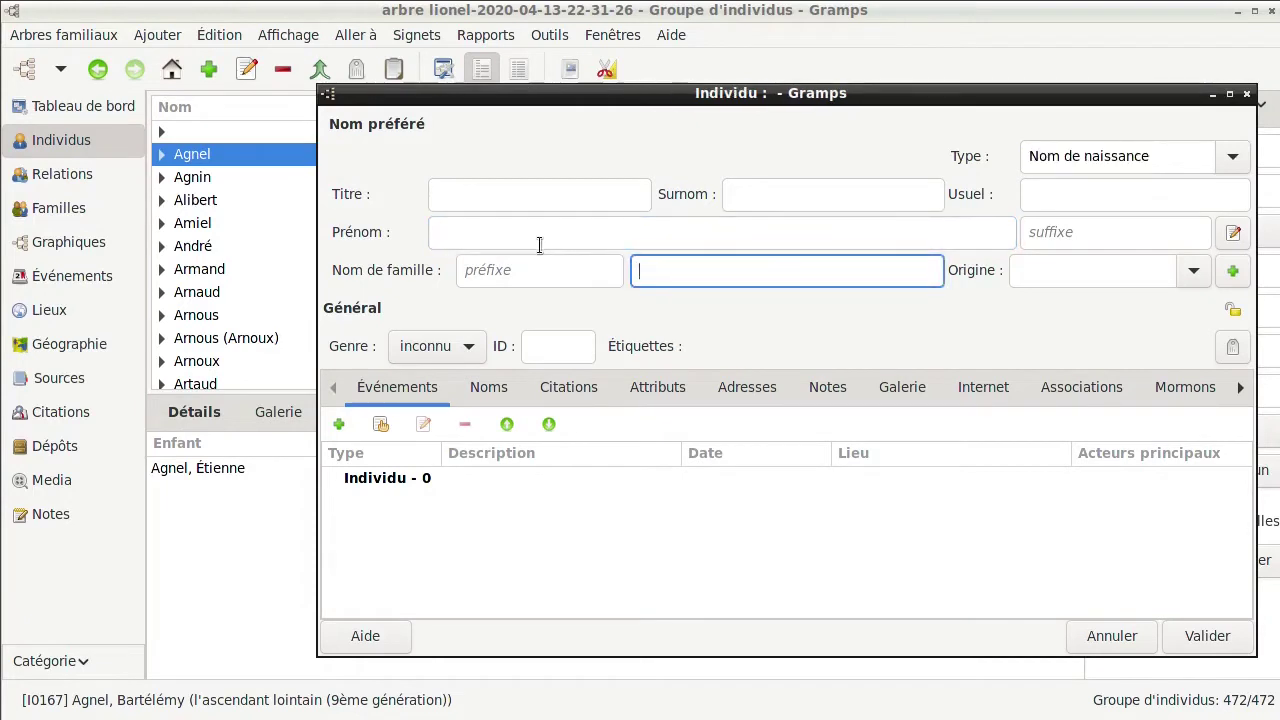
pyautogui.click(540, 240)
pyautogui.write('Sébastien')
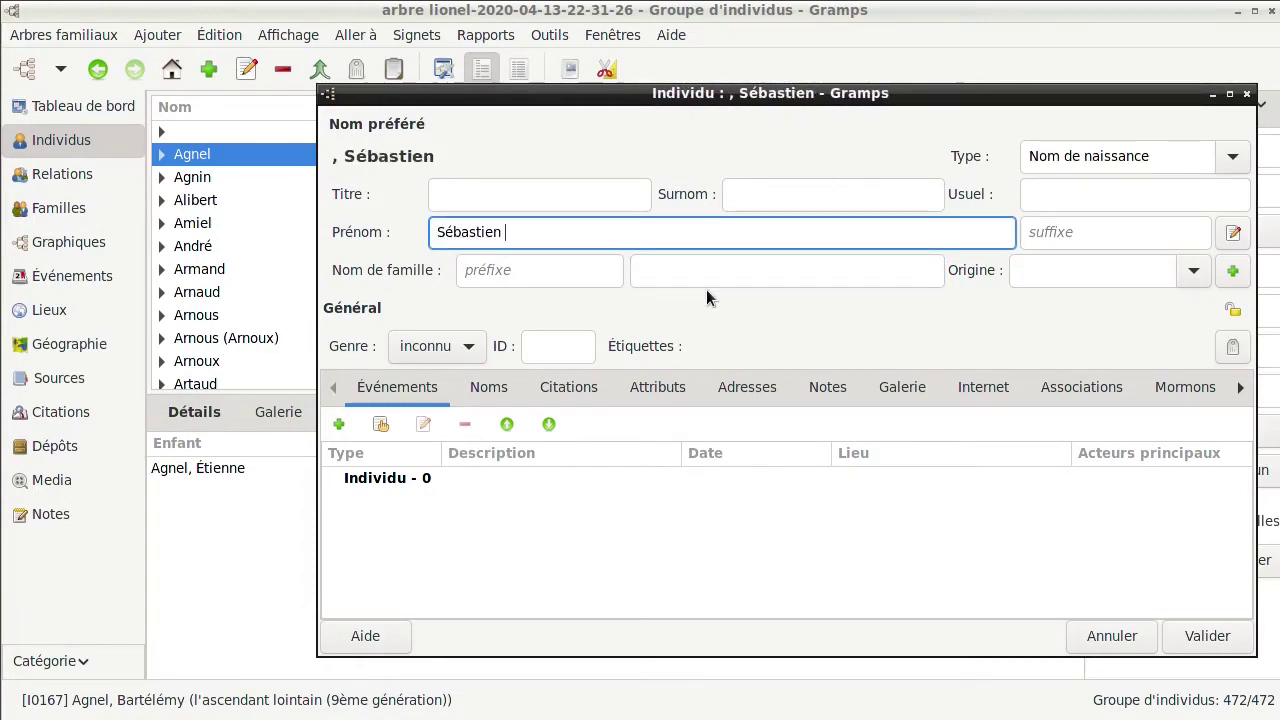
pyautogui.click(711, 268)
pyautogui.write('Morel')
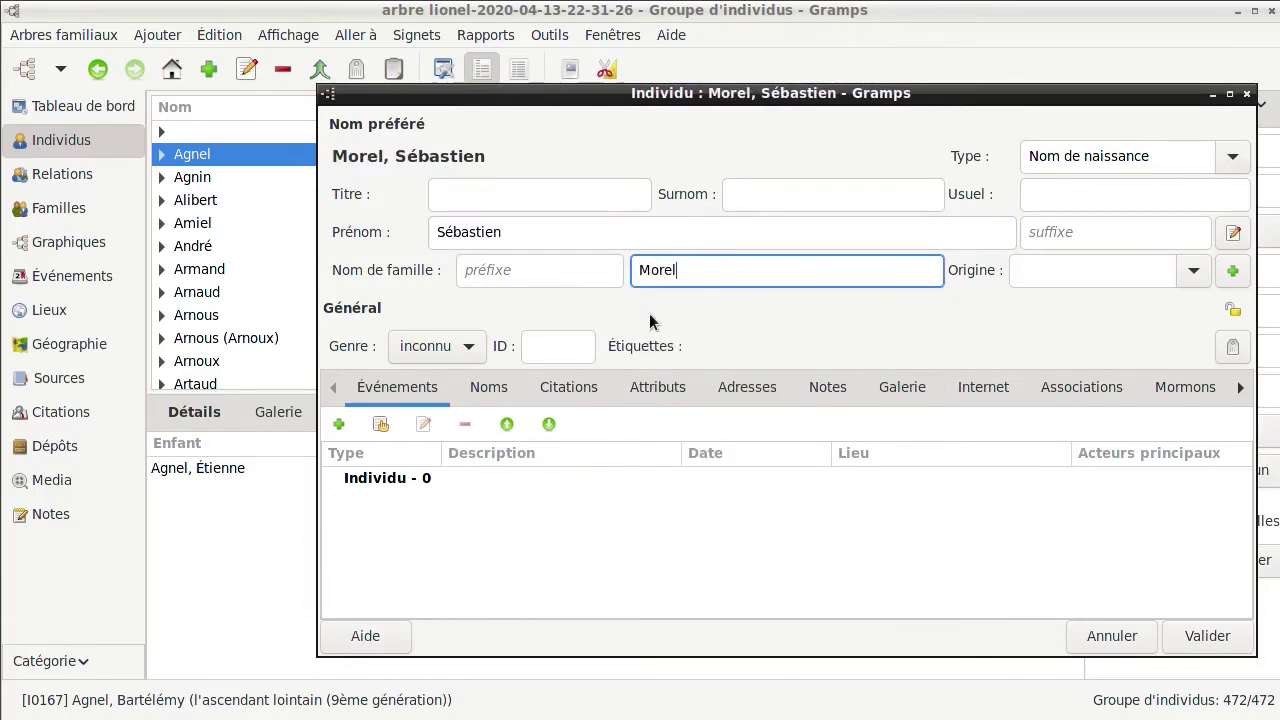
pyautogui.click(470, 347)
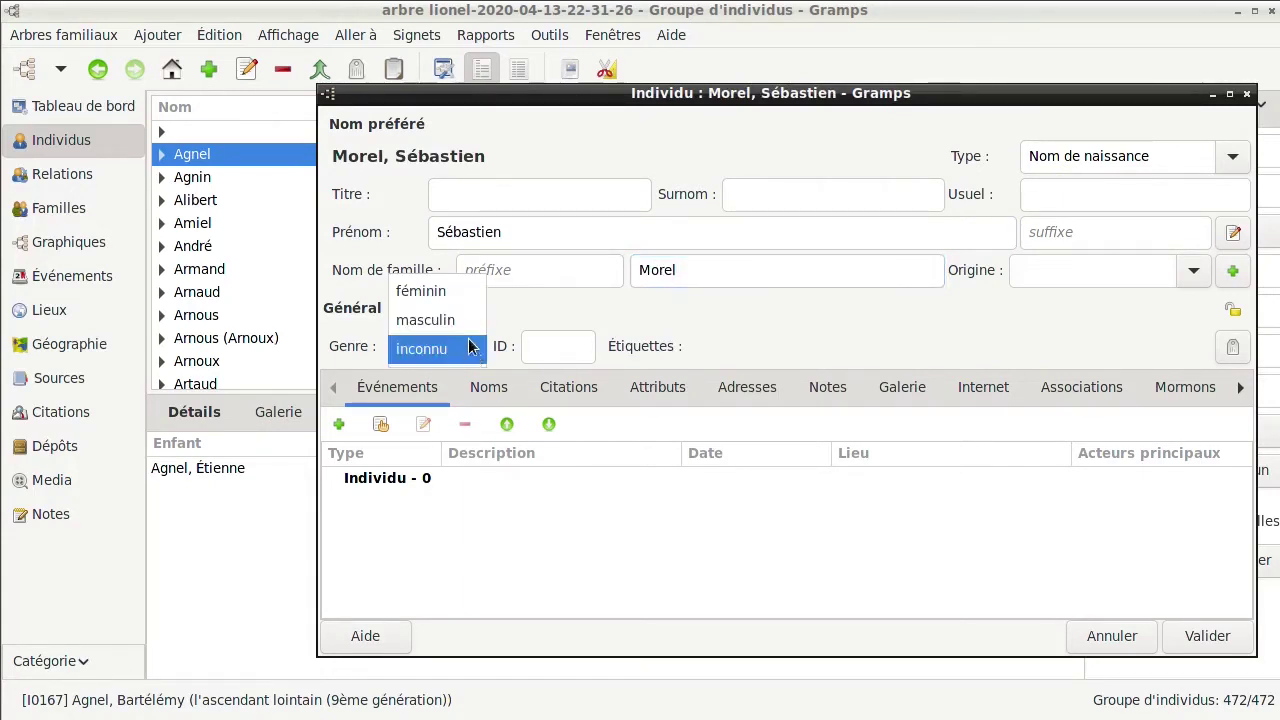
pyautogui.click(463, 319)
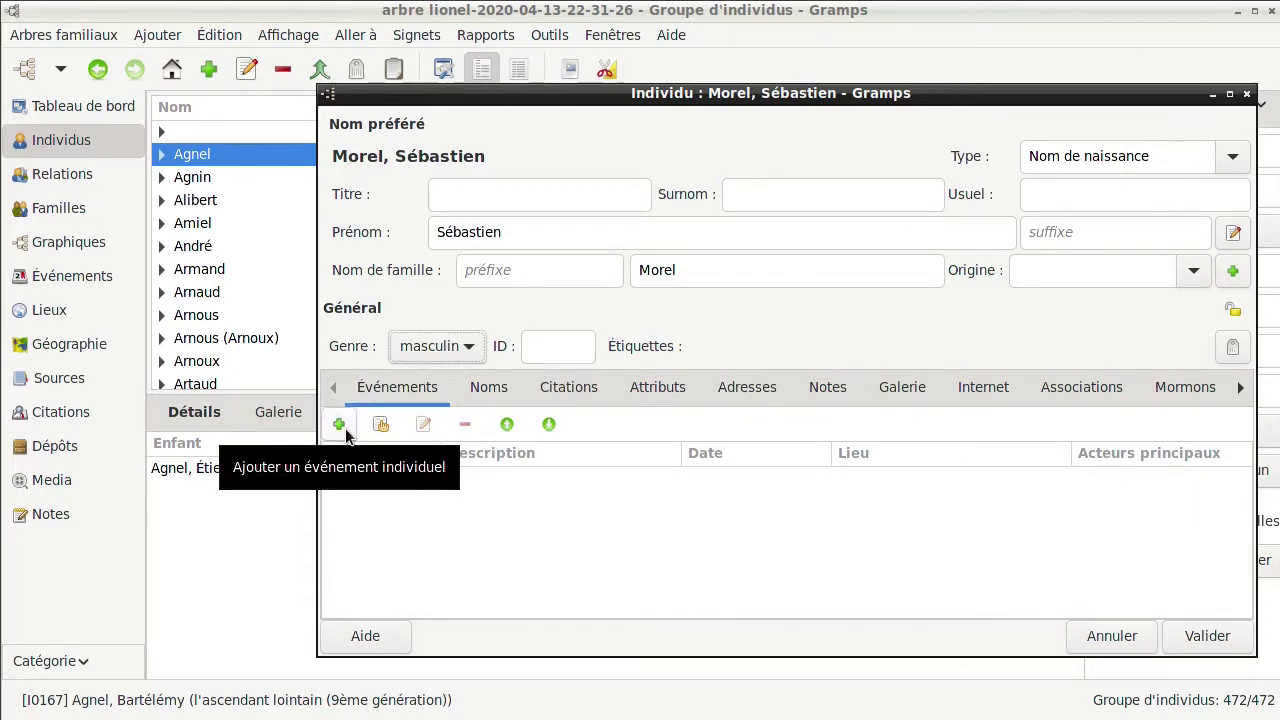
# Add a Naissance event for the new person and begin entering the date 20/01/1902
pyautogui.click(345, 432)
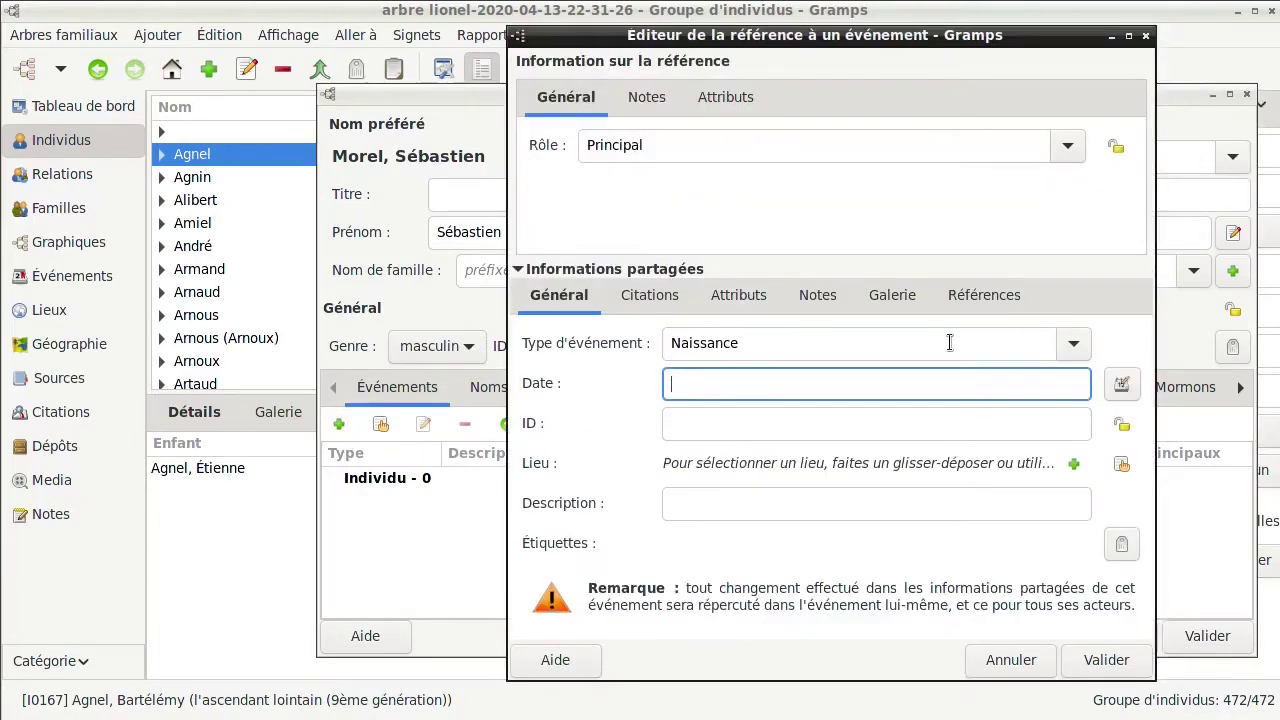
pyautogui.click(1077, 343)
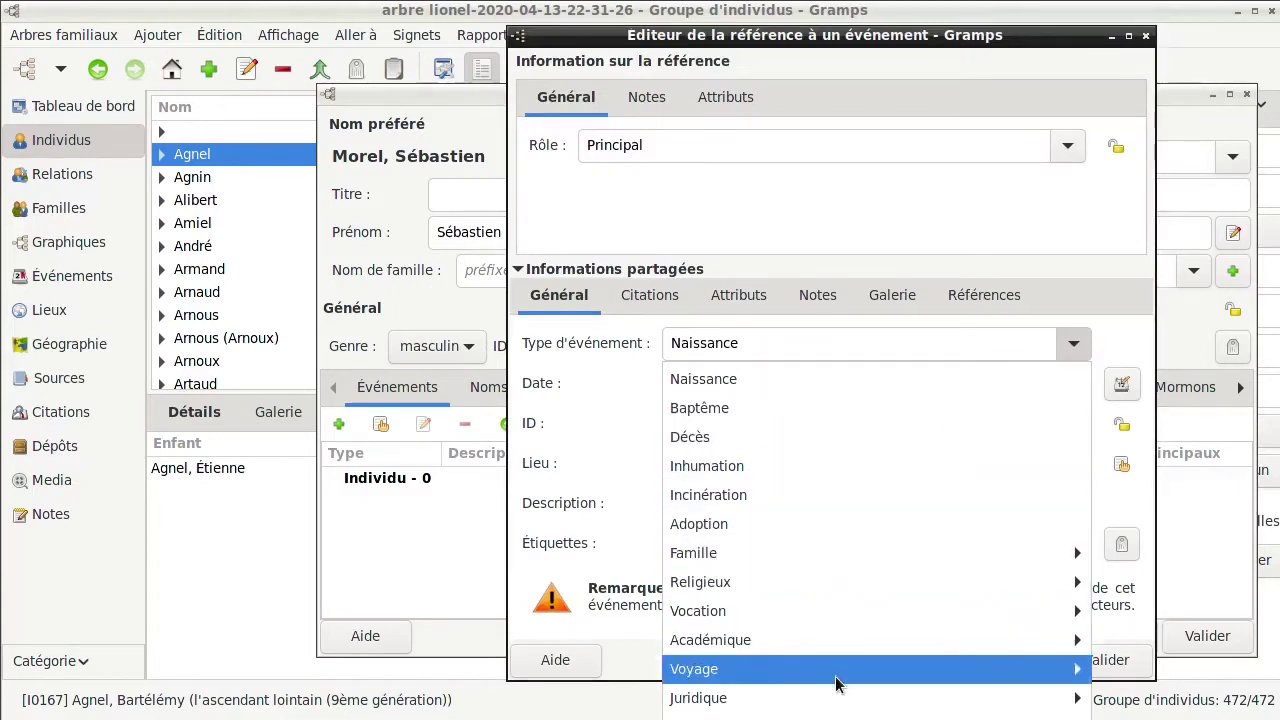
pyautogui.click(826, 380)
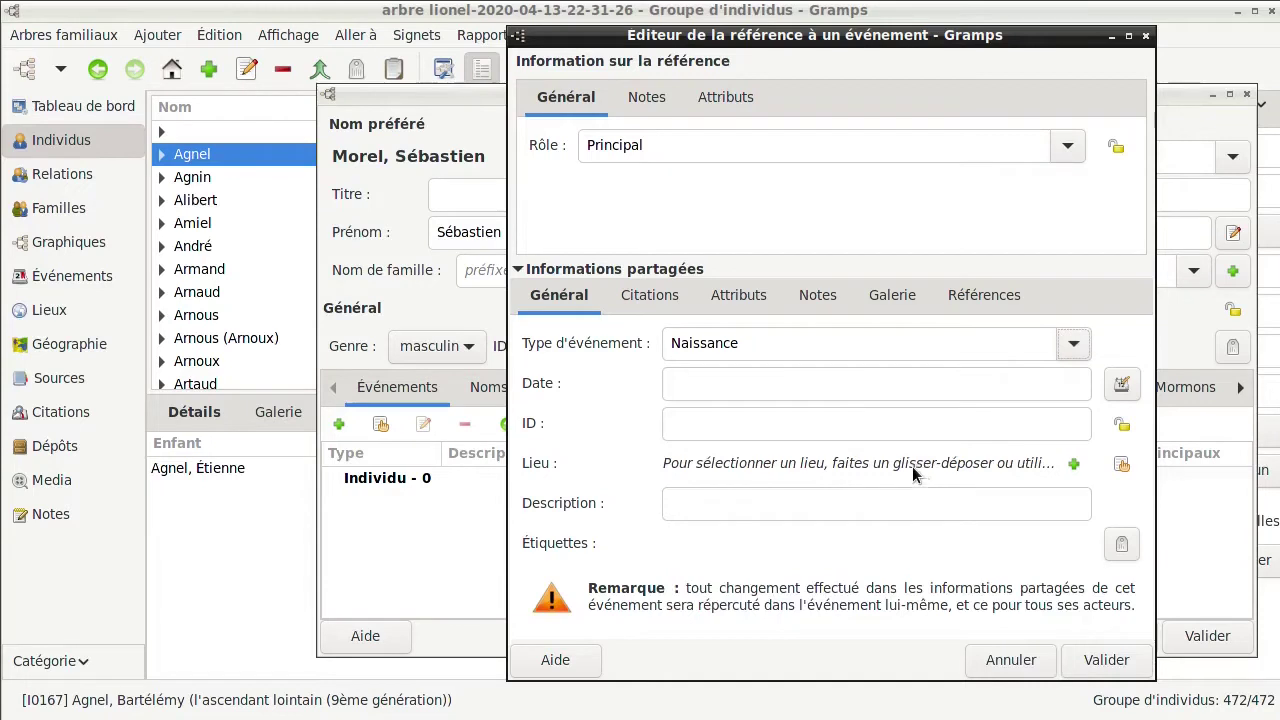
pyautogui.click(865, 381)
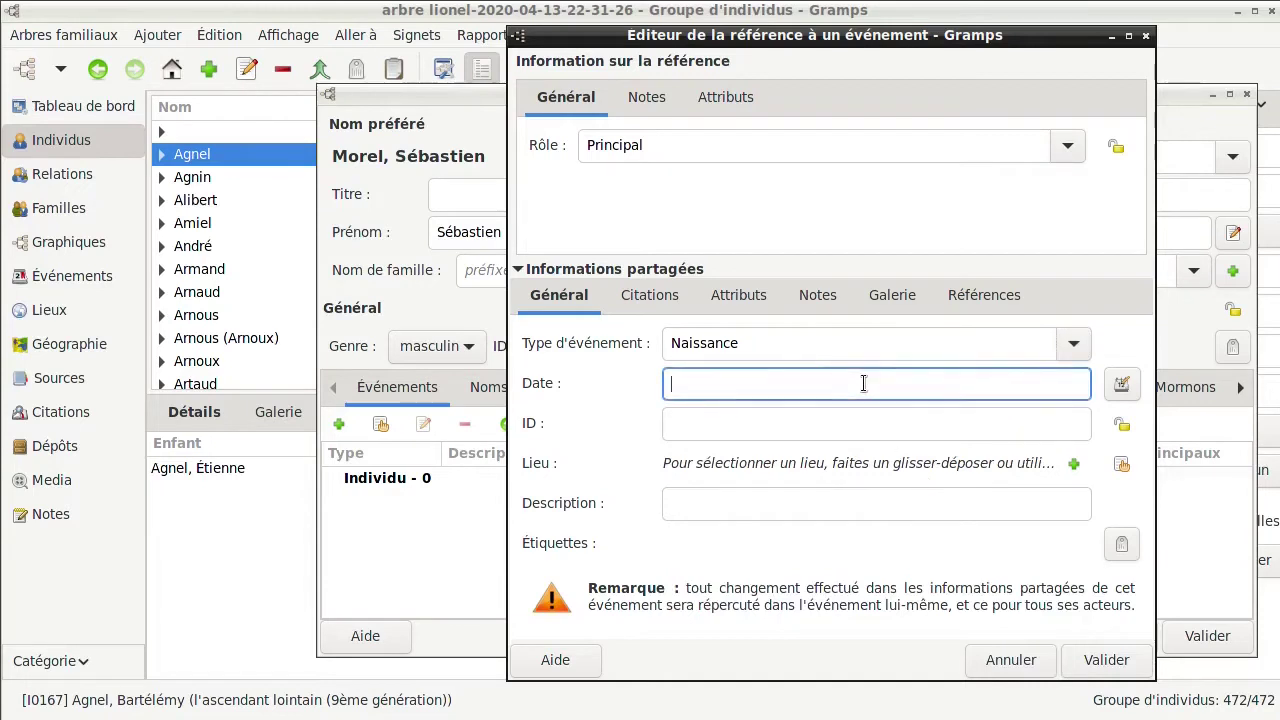
pyautogui.write('20/0')
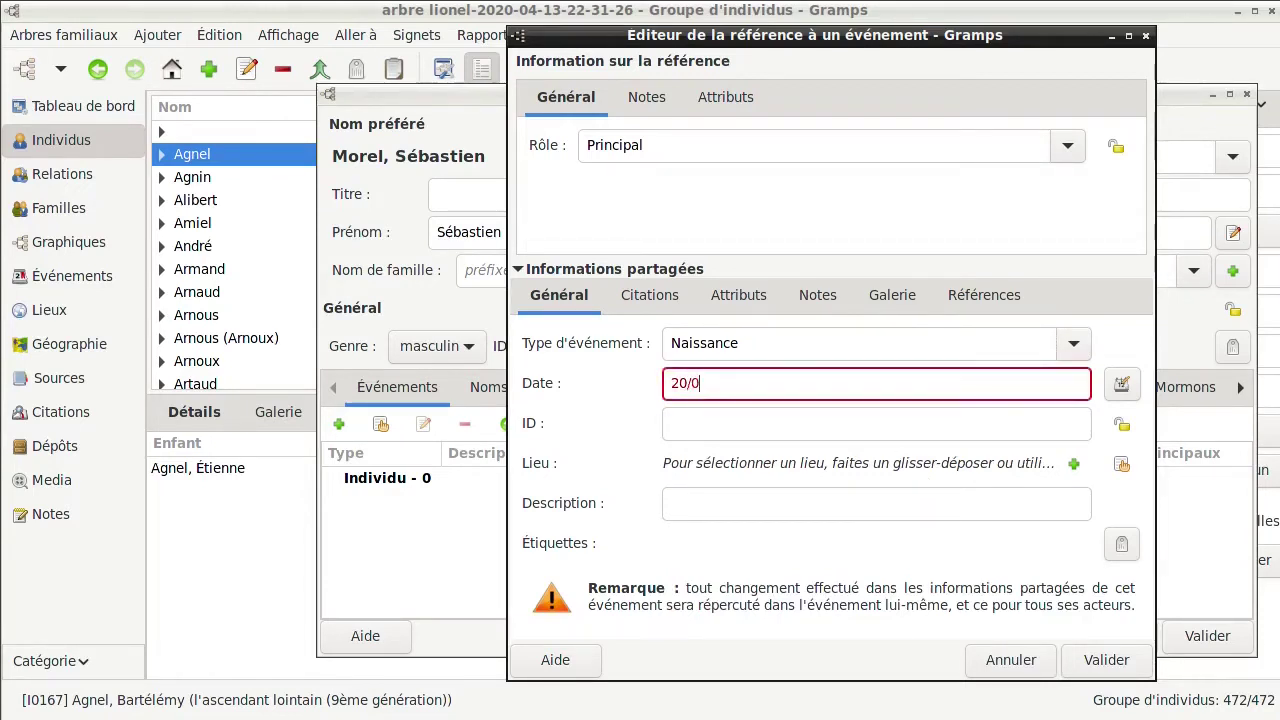
pyautogui.write('1/1902')
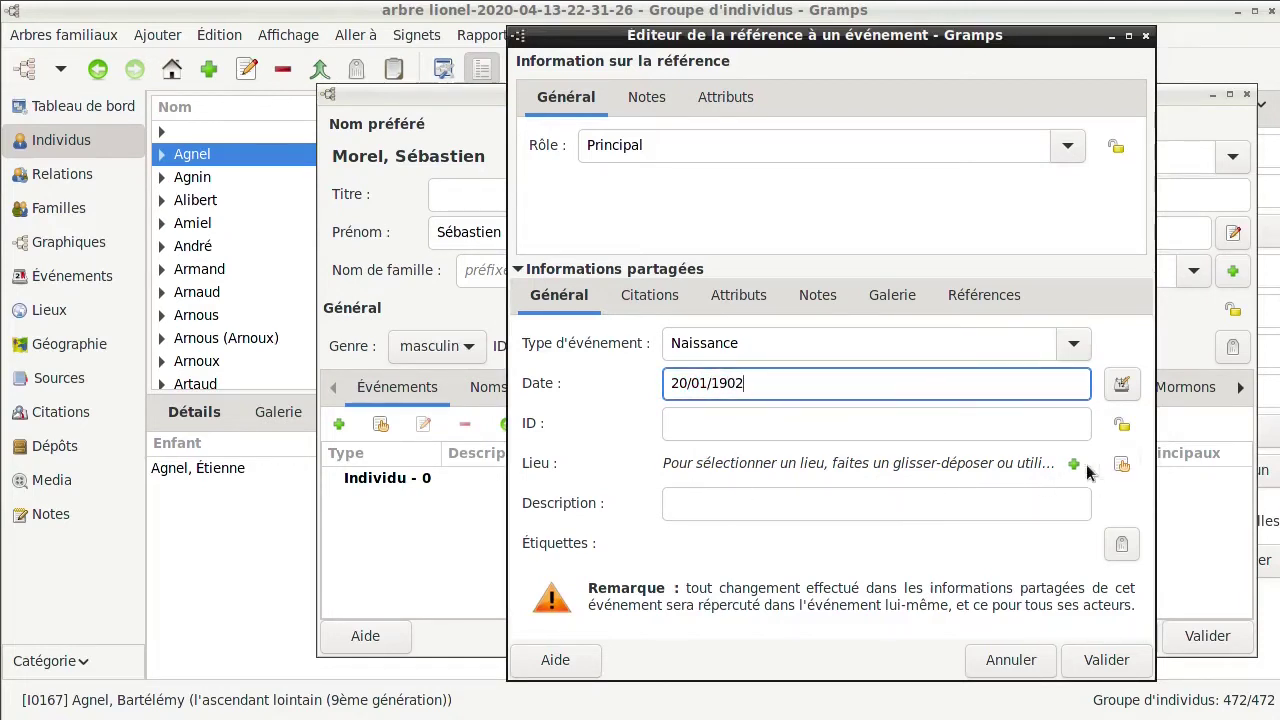
# Browse the list of existing places for the birth, then cancel without choosing one
pyautogui.click(1120, 466)
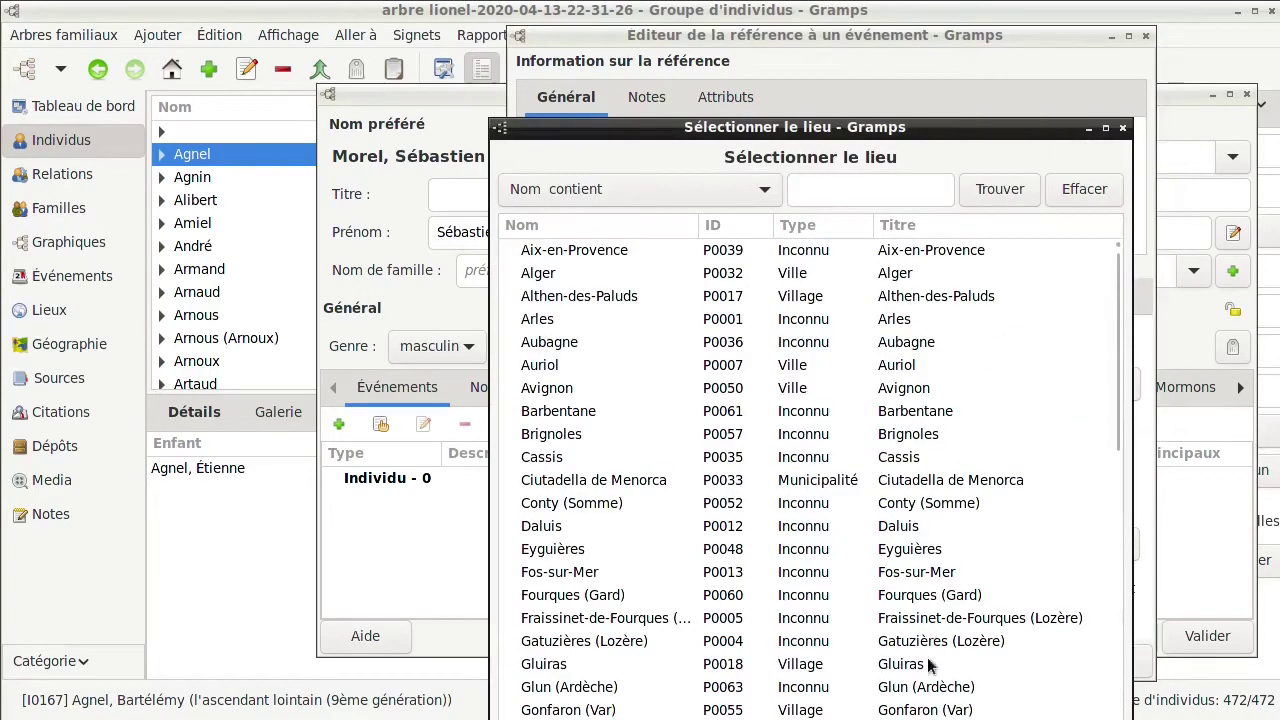
pyautogui.scroll(-3, 1116, 432)
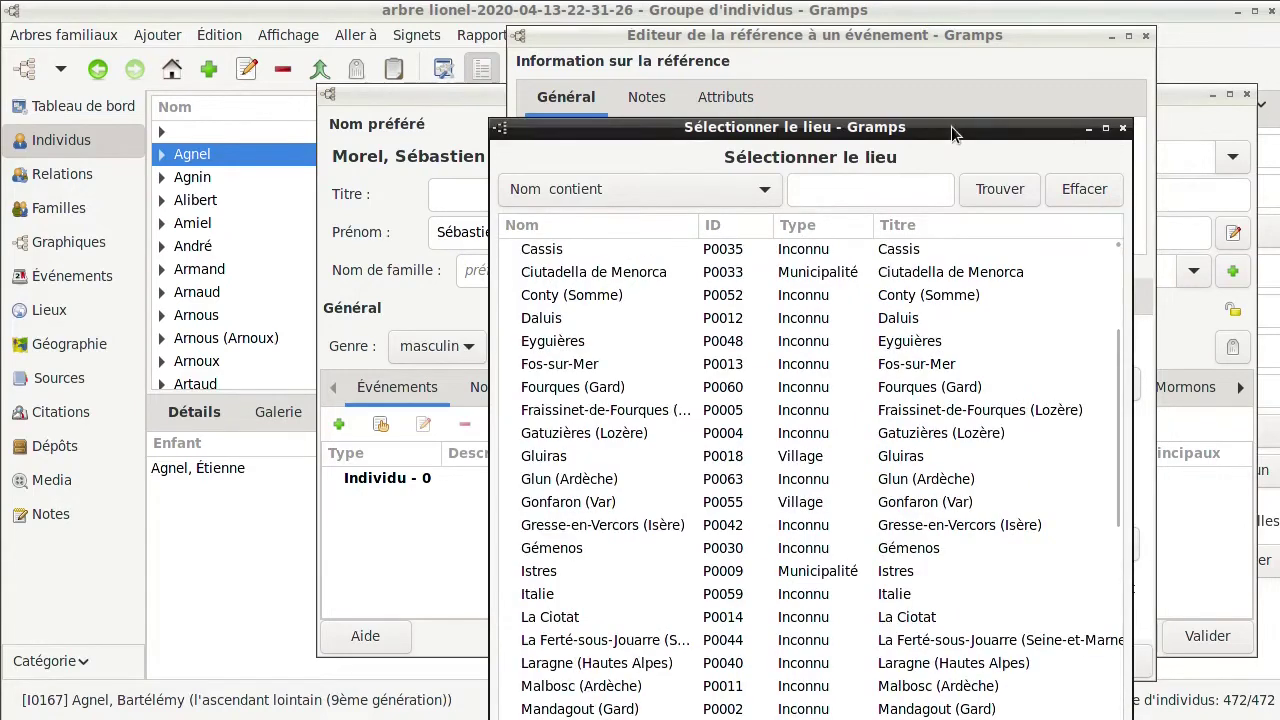
pyautogui.moveTo(951, 126); pyautogui.dragTo(926, 9)
pyautogui.scroll(-7, 1028, 254)
pyautogui.click(962, 704)
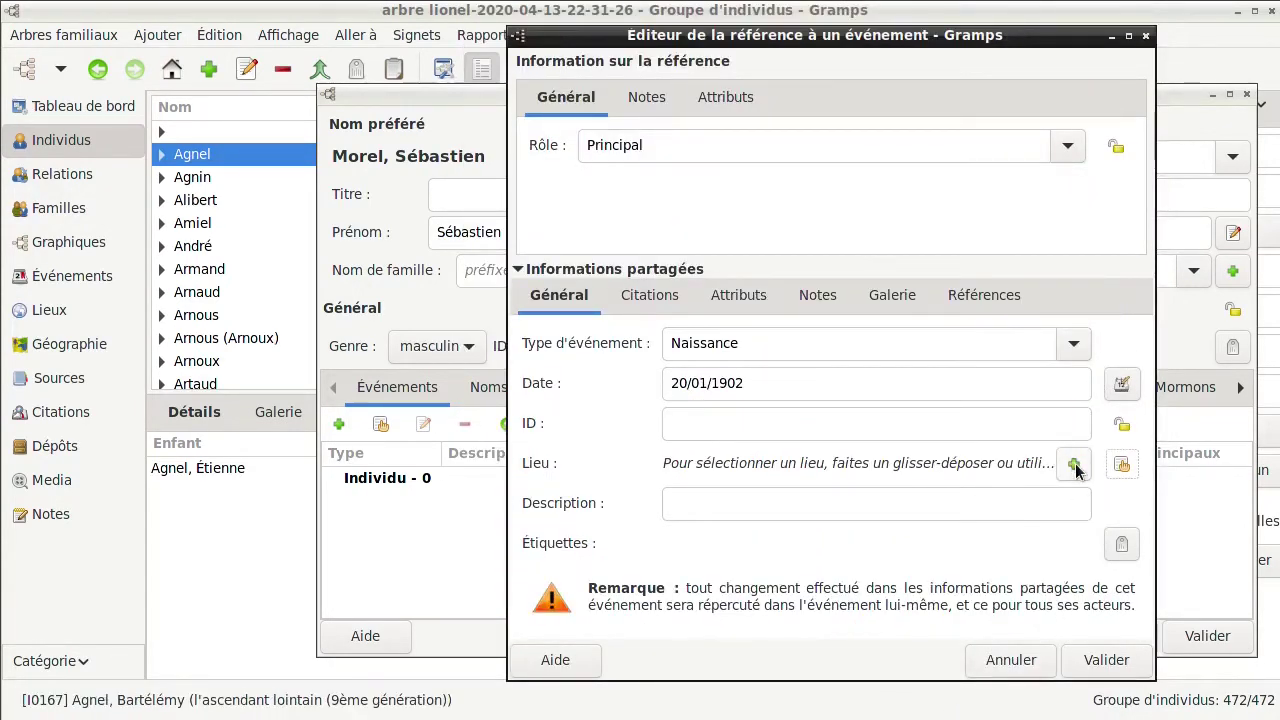
# Create the new place Brignoles with type Inconnu and save the birth event
pyautogui.click(1074, 465)
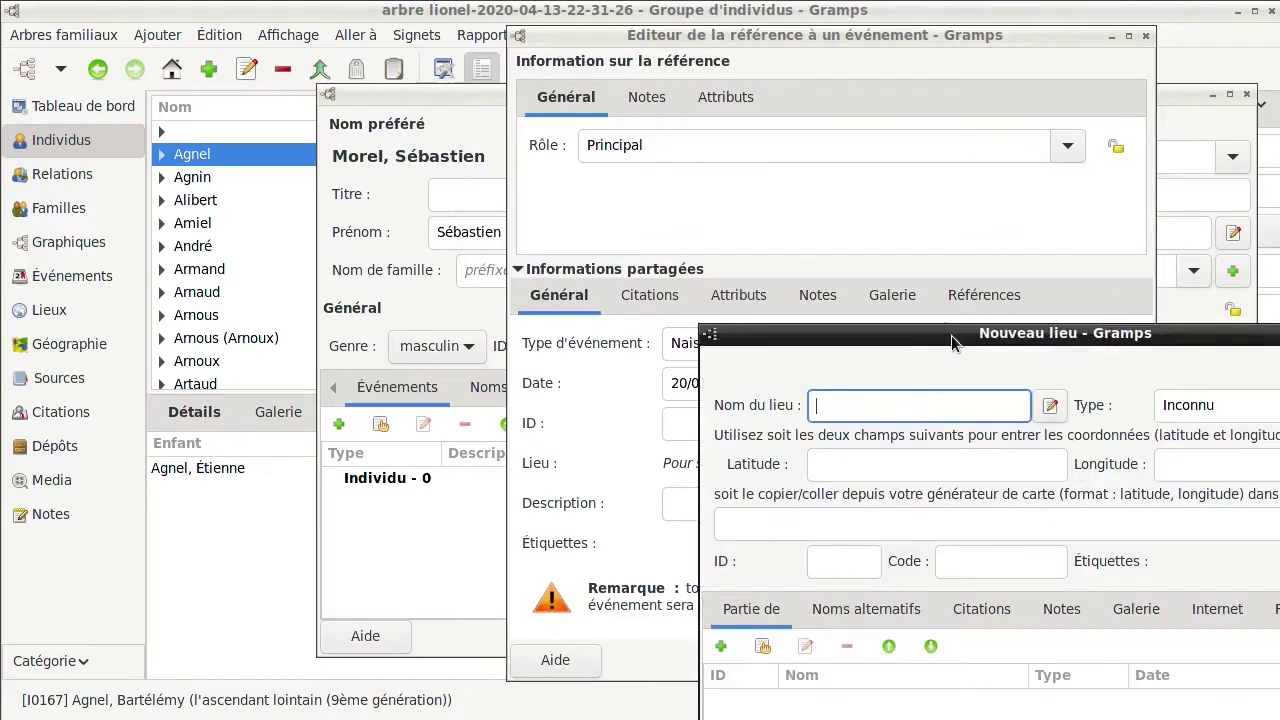
pyautogui.moveTo(951, 335); pyautogui.dragTo(746, 196)
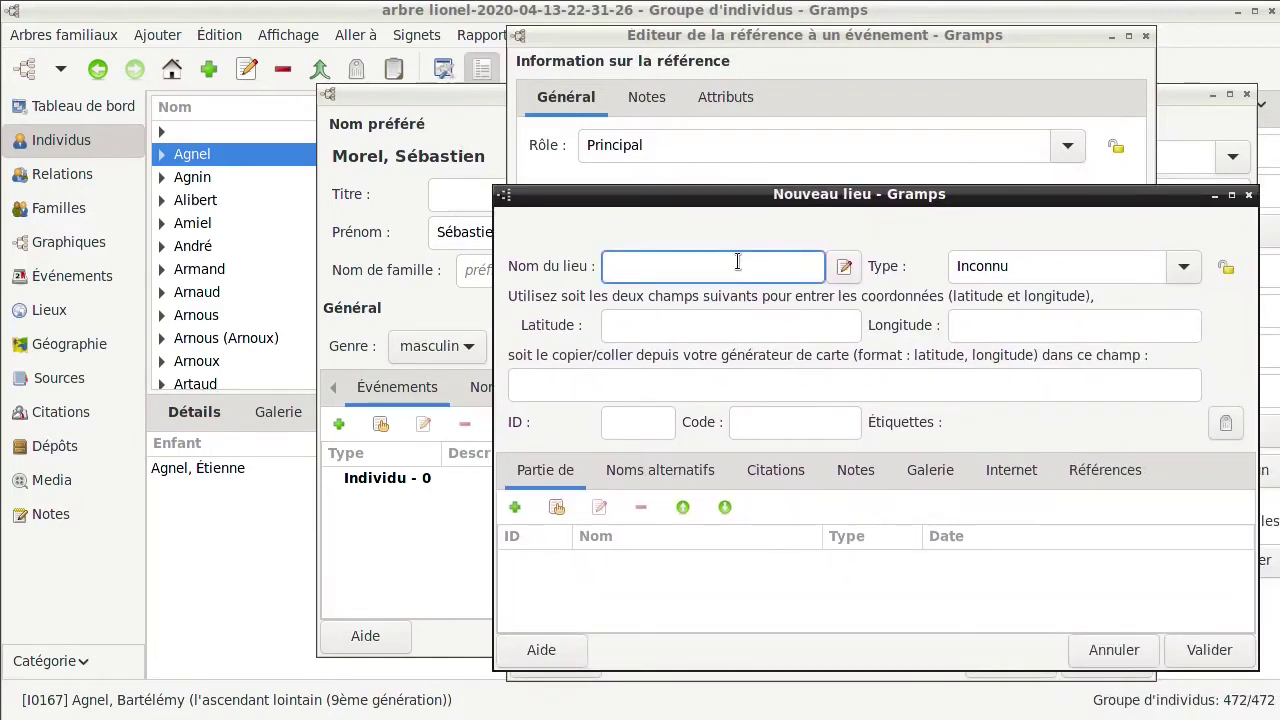
pyautogui.write('Brignoles')
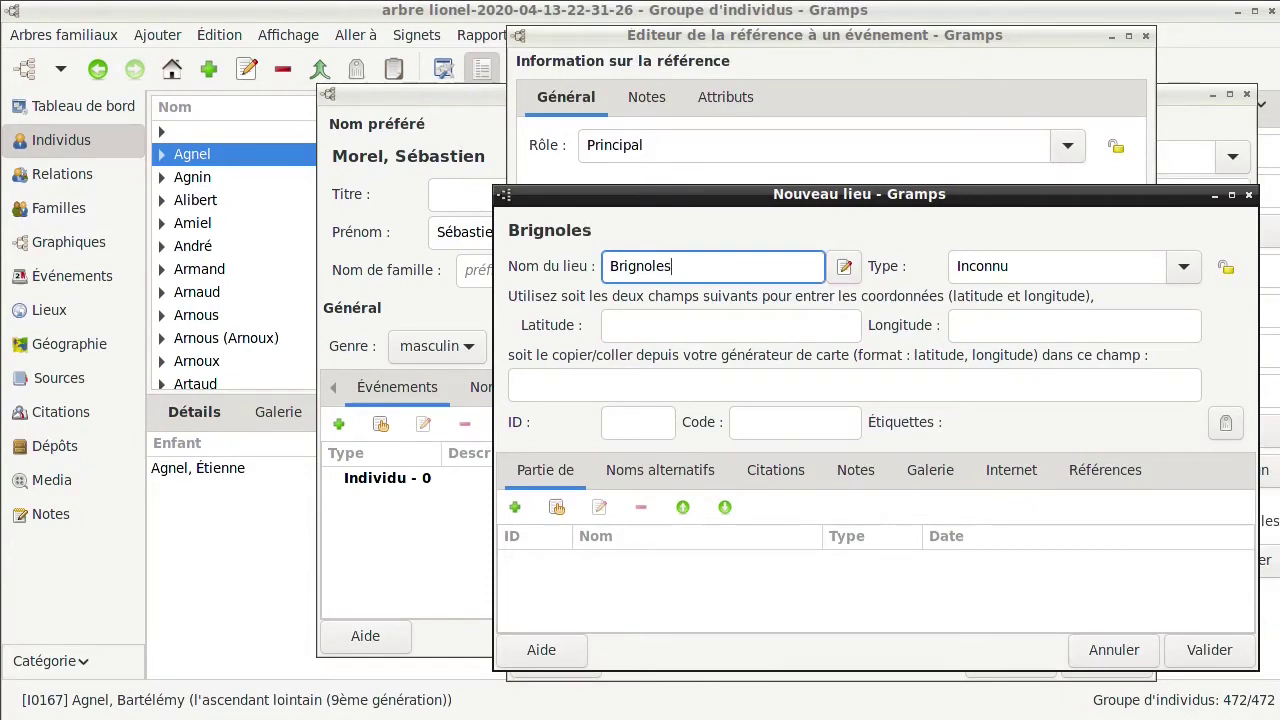
pyautogui.click(1183, 268)
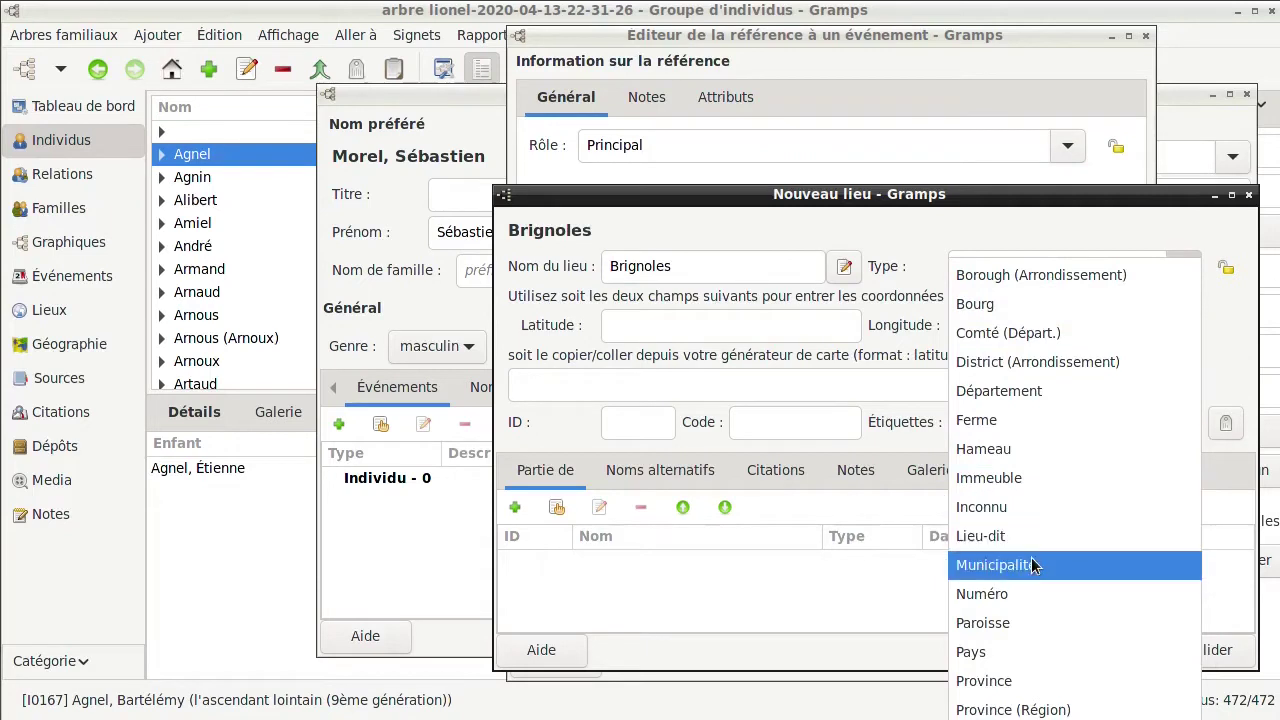
pyautogui.click(1027, 230)
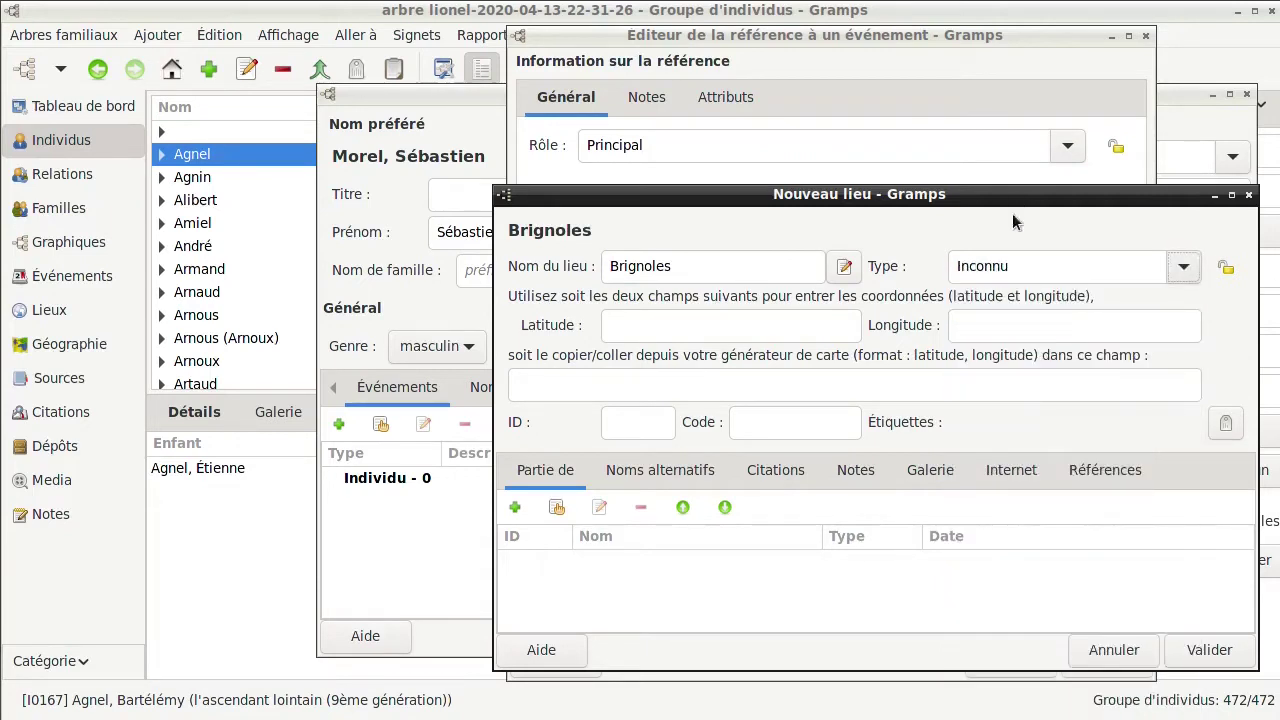
pyautogui.click(1201, 650)
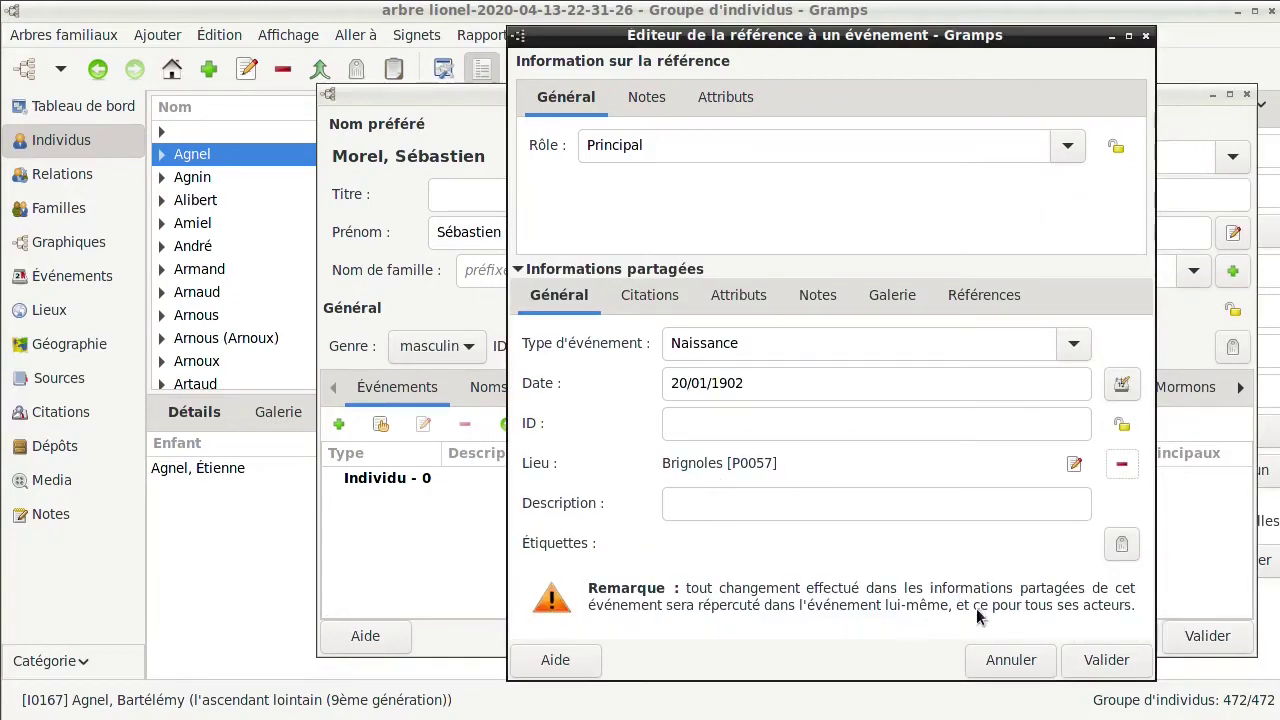
pyautogui.click(1103, 660)
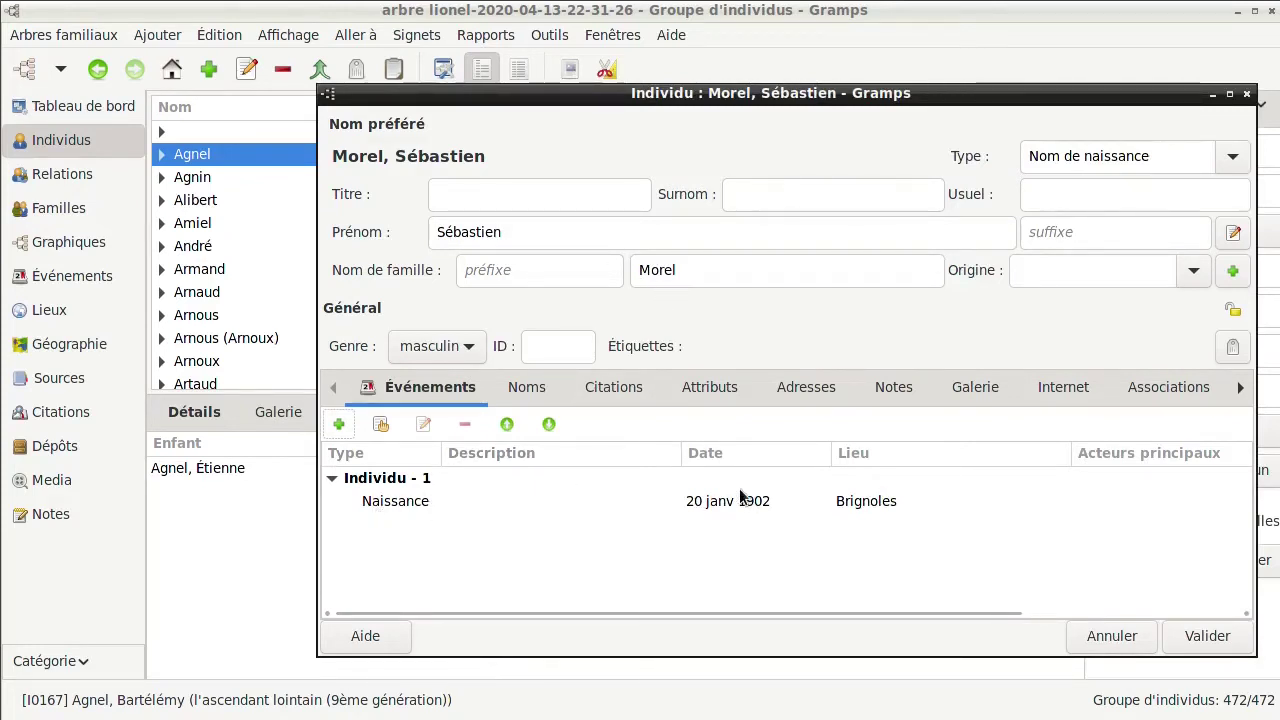
# Add a new Décès event for the person, clearing the mistyped date entry
pyautogui.click(338, 426)
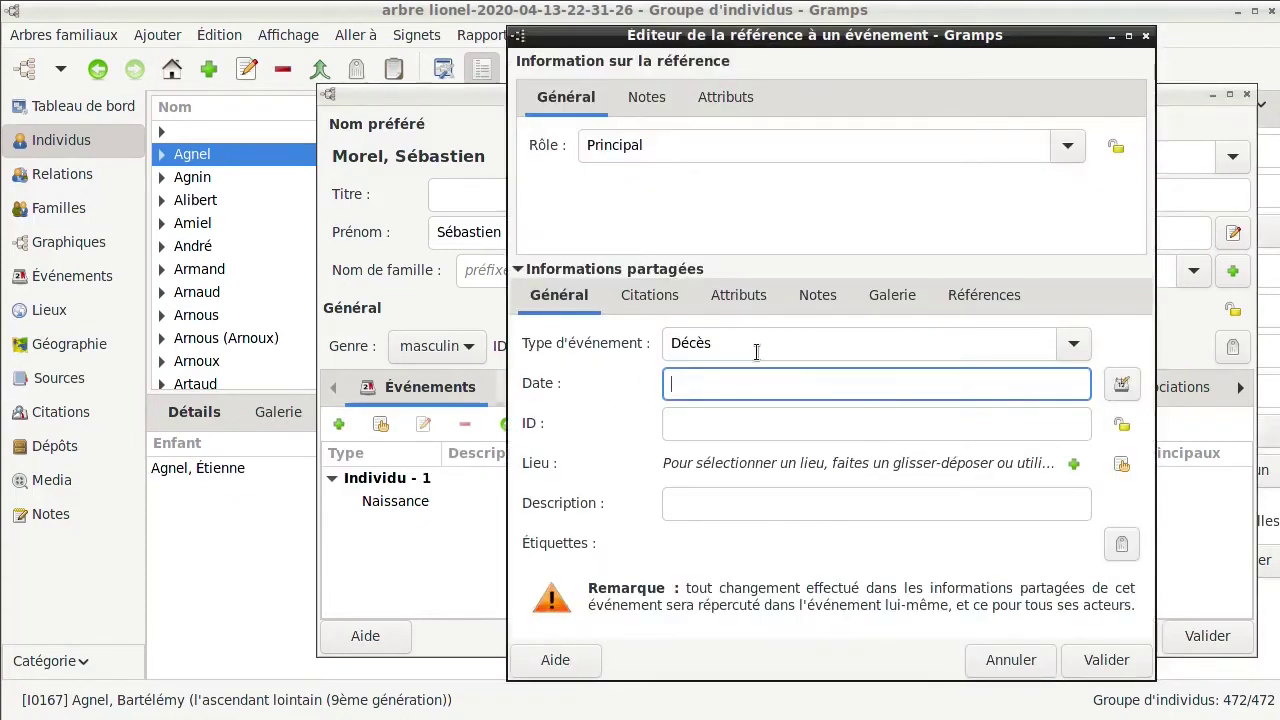
pyautogui.write('17/0')
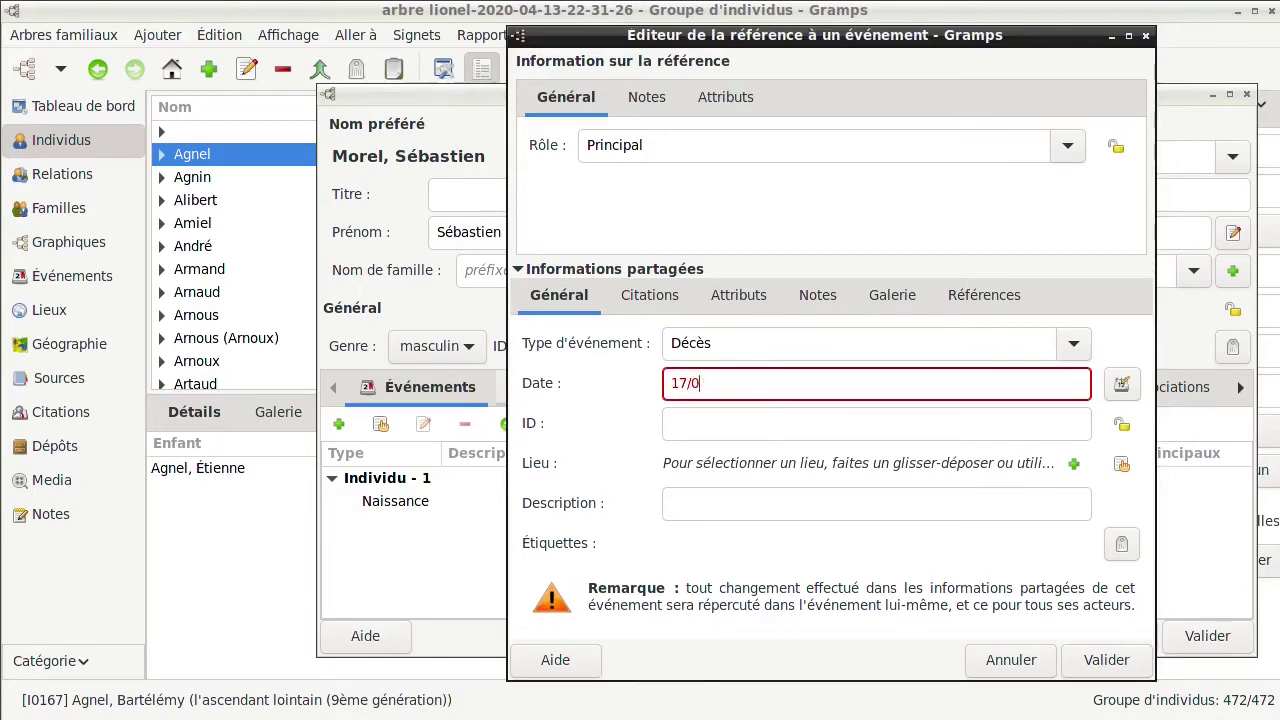
pyautogui.press('BackSpace')
pyautogui.press('BackSpace')
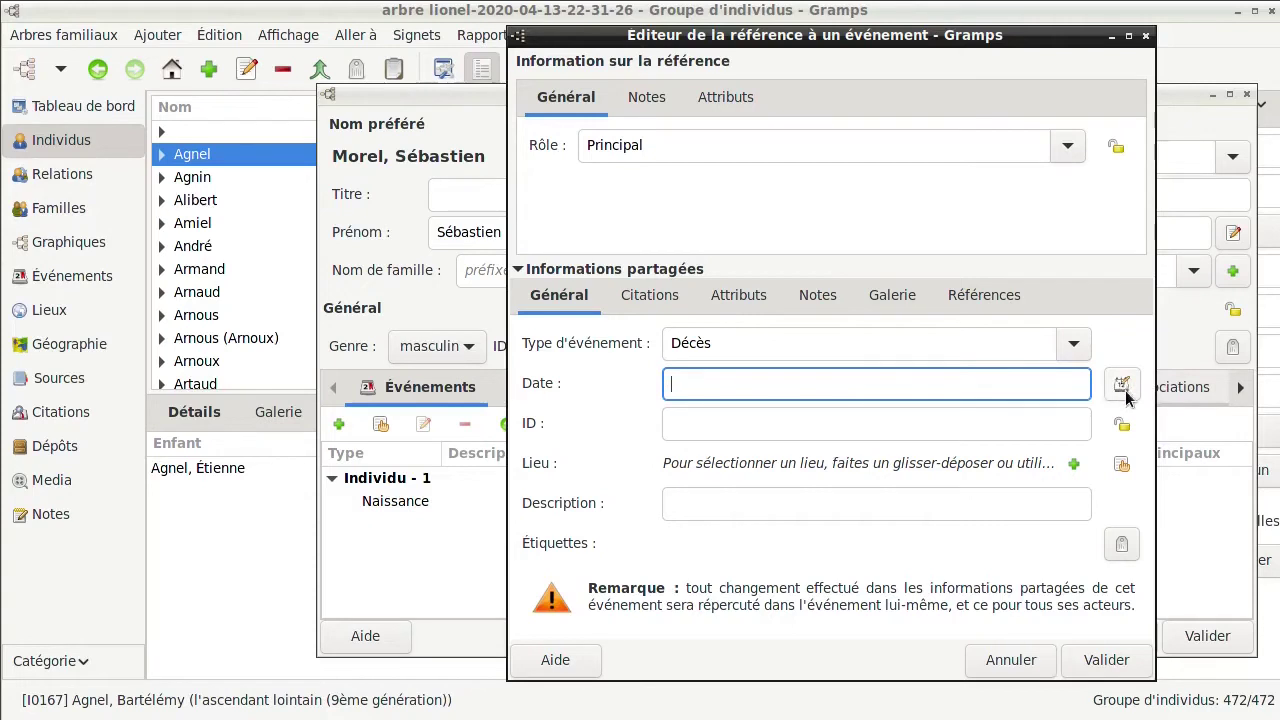
# Set the death date to 17 juin 1902 in the Grégorien calendar through the date editor
pyautogui.click(1122, 386)
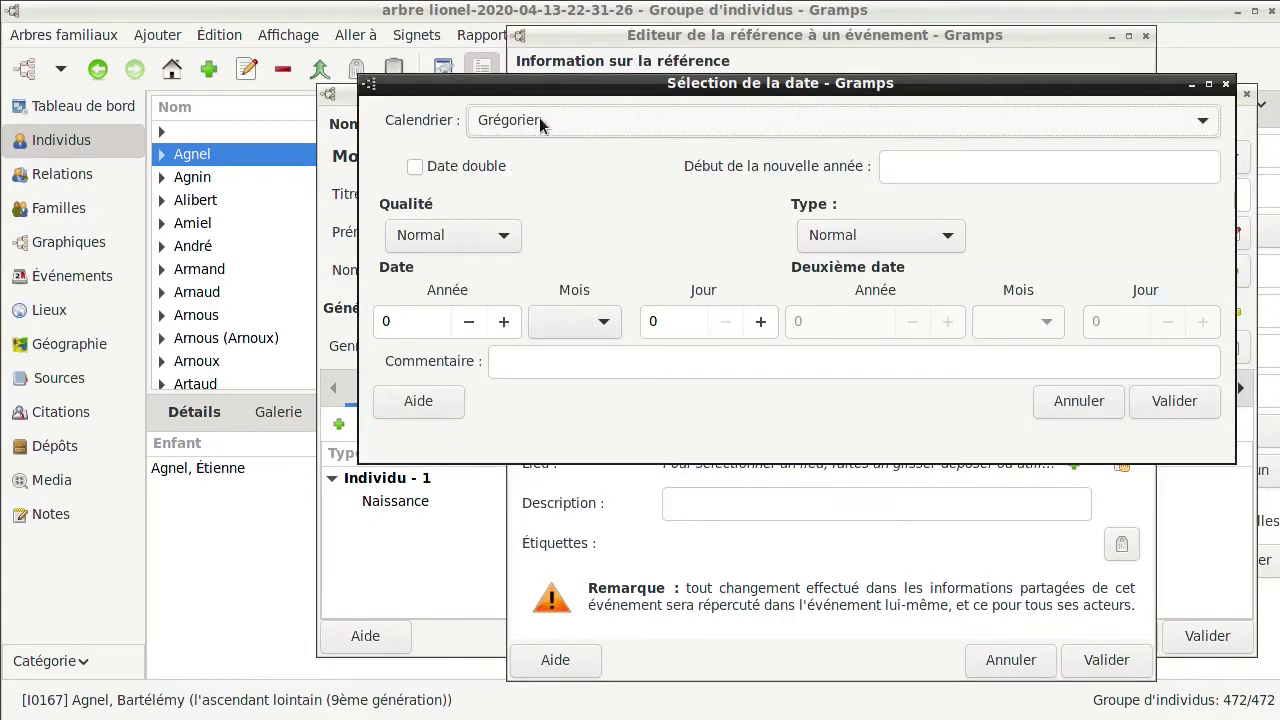
pyautogui.click(1190, 120)
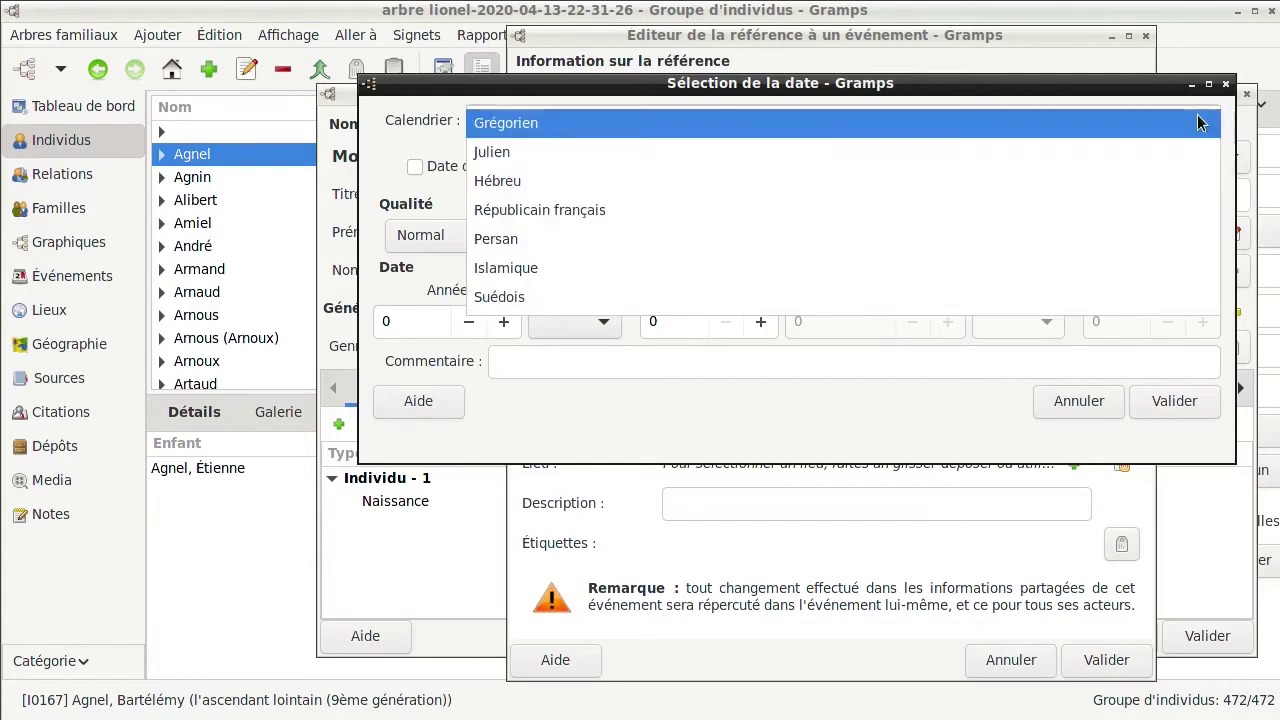
pyautogui.click(980, 215)
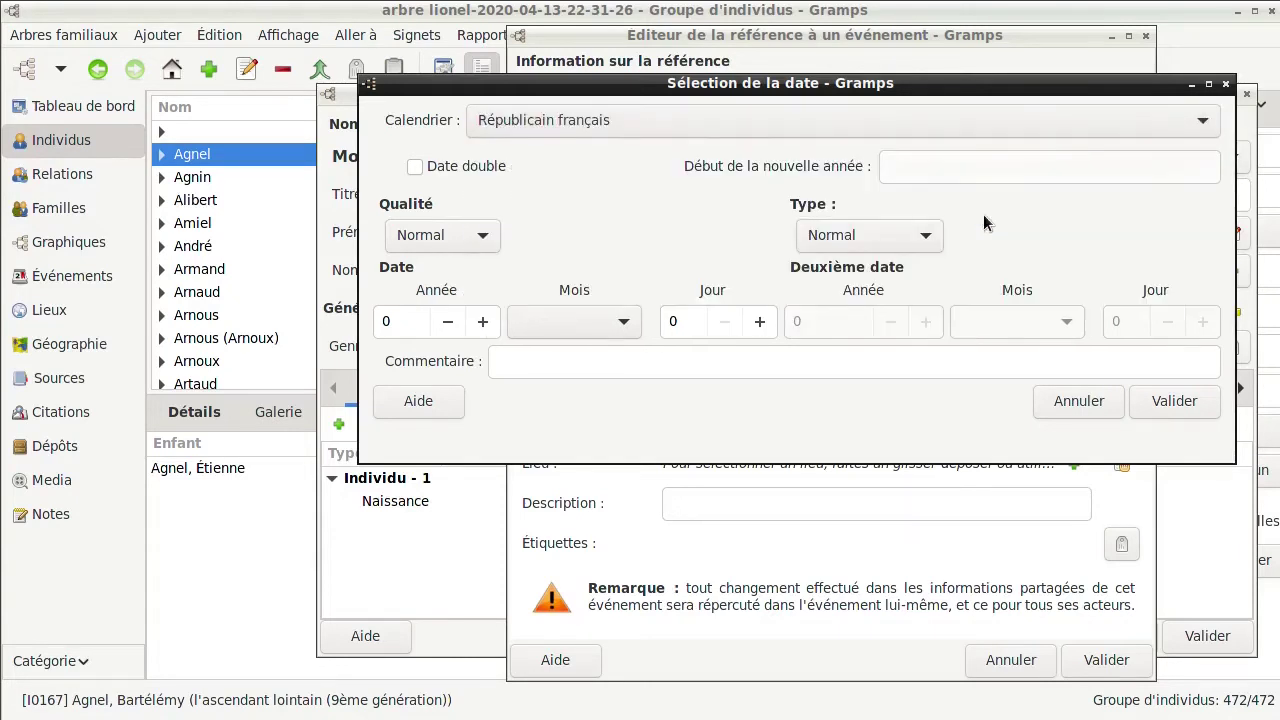
pyautogui.click(404, 321)
pyautogui.doubleClick(404, 321)
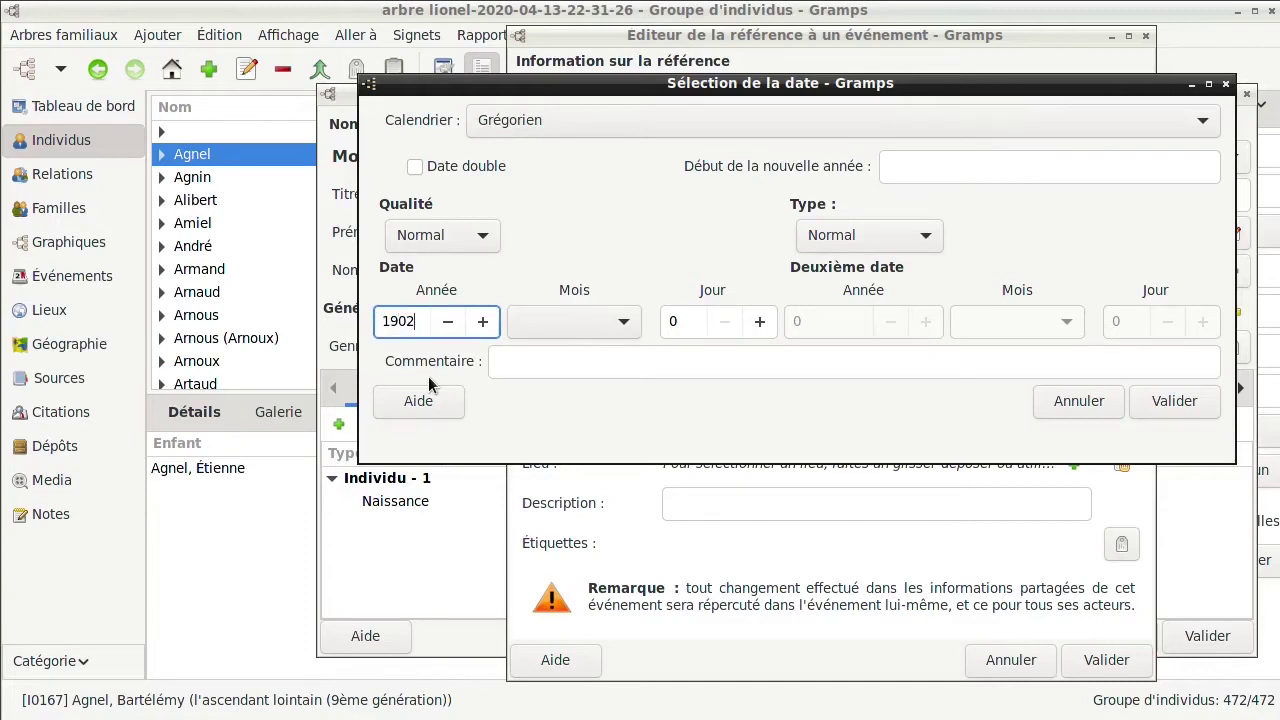
pyautogui.click(623, 325)
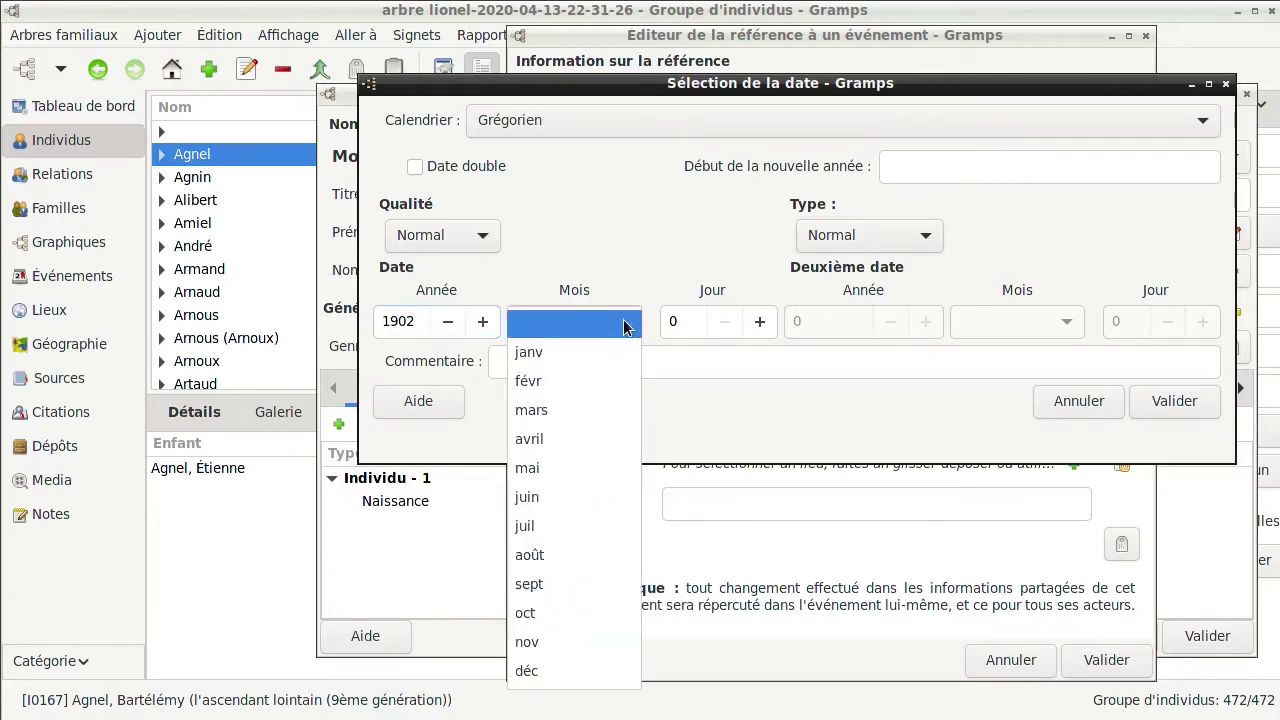
pyautogui.click(578, 490)
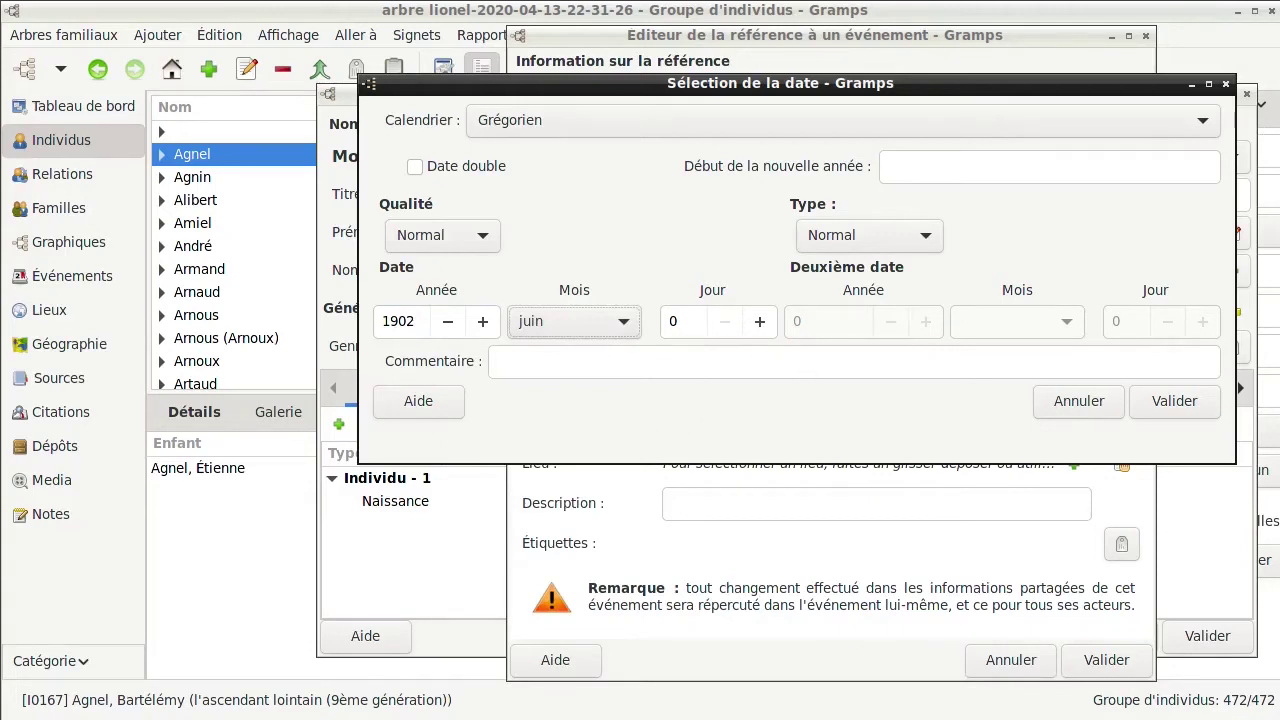
pyautogui.click(684, 320)
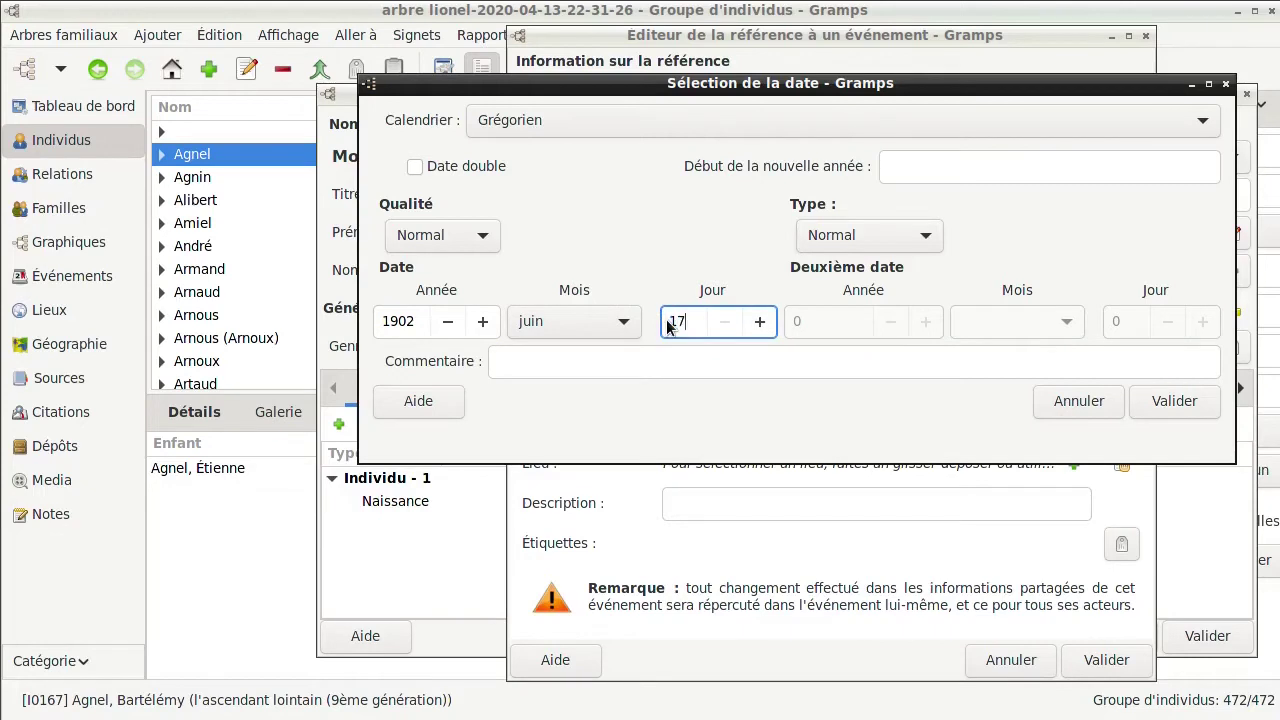
pyautogui.click(1159, 400)
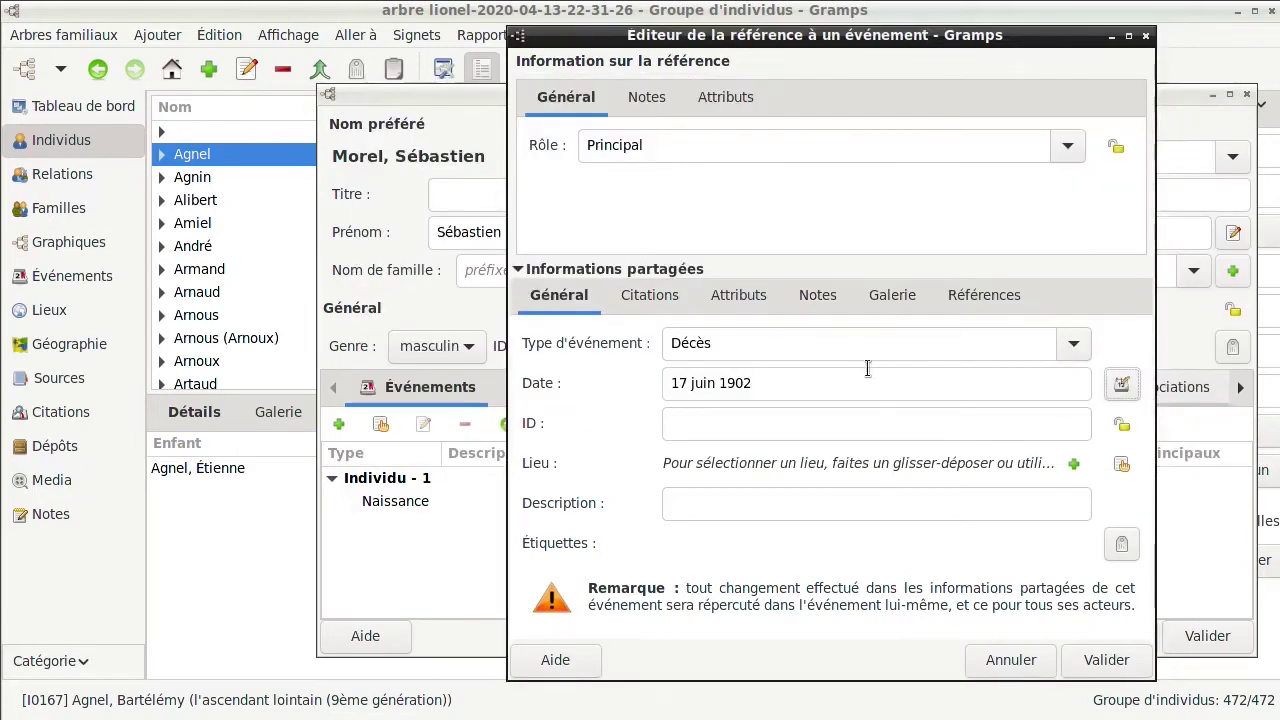
# Look through the death event's notes and citations, abandoning the acte de décès source
pyautogui.click(815, 295)
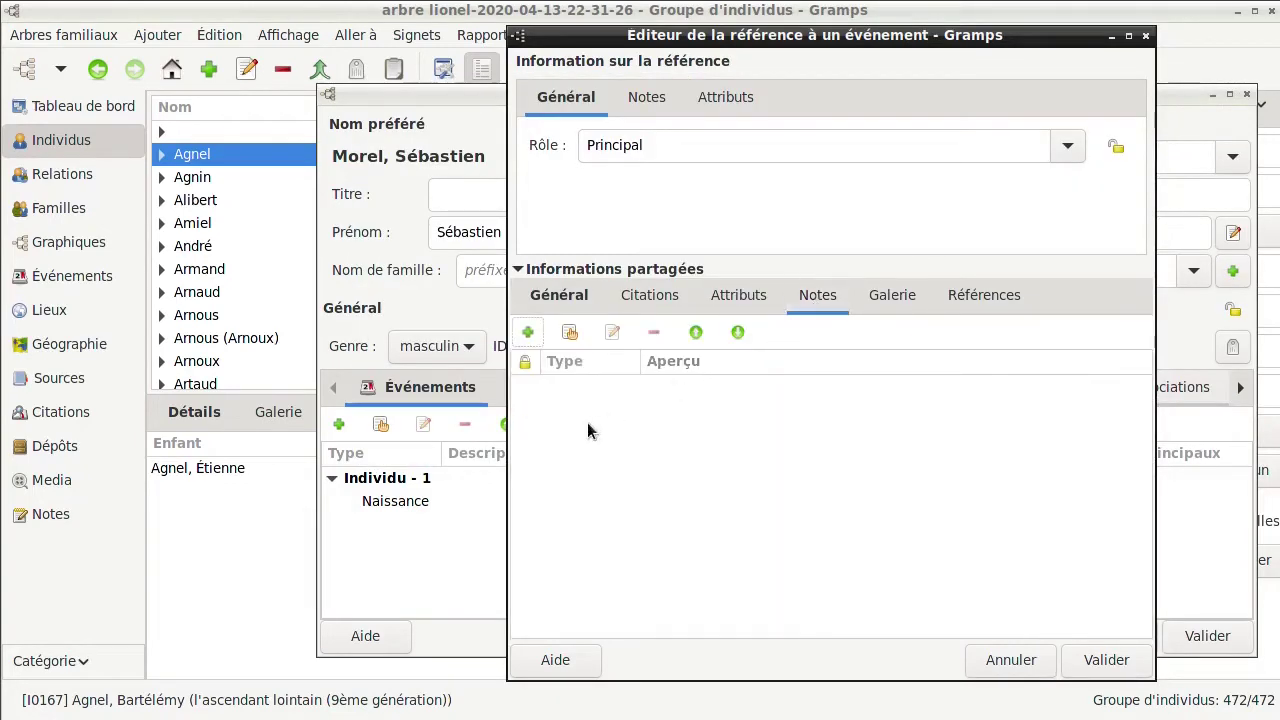
pyautogui.click(650, 295)
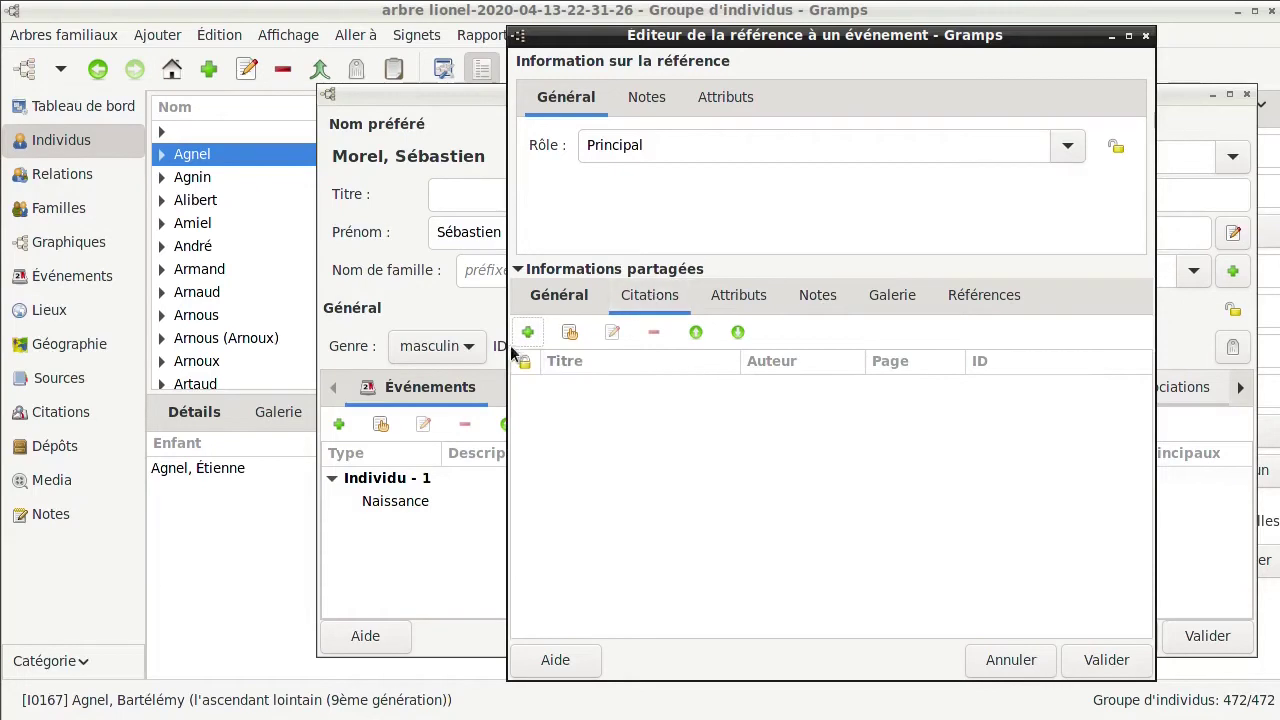
pyautogui.click(570, 332)
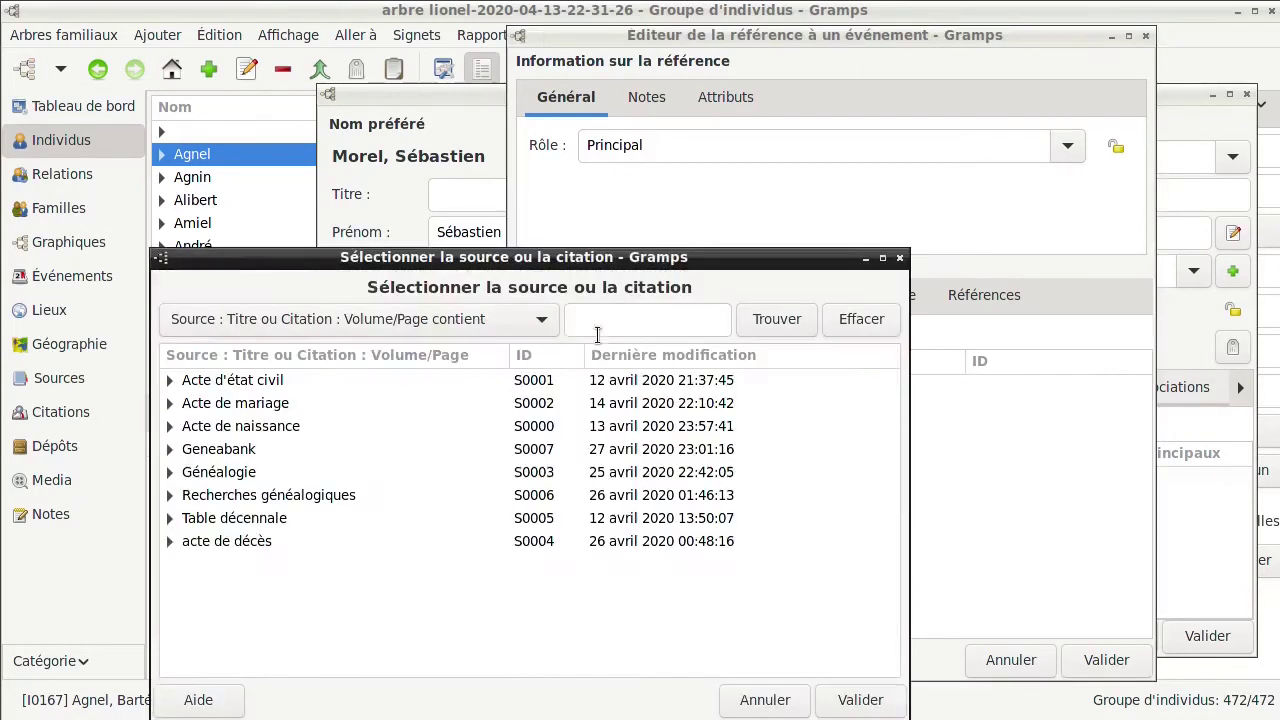
pyautogui.click(300, 379)
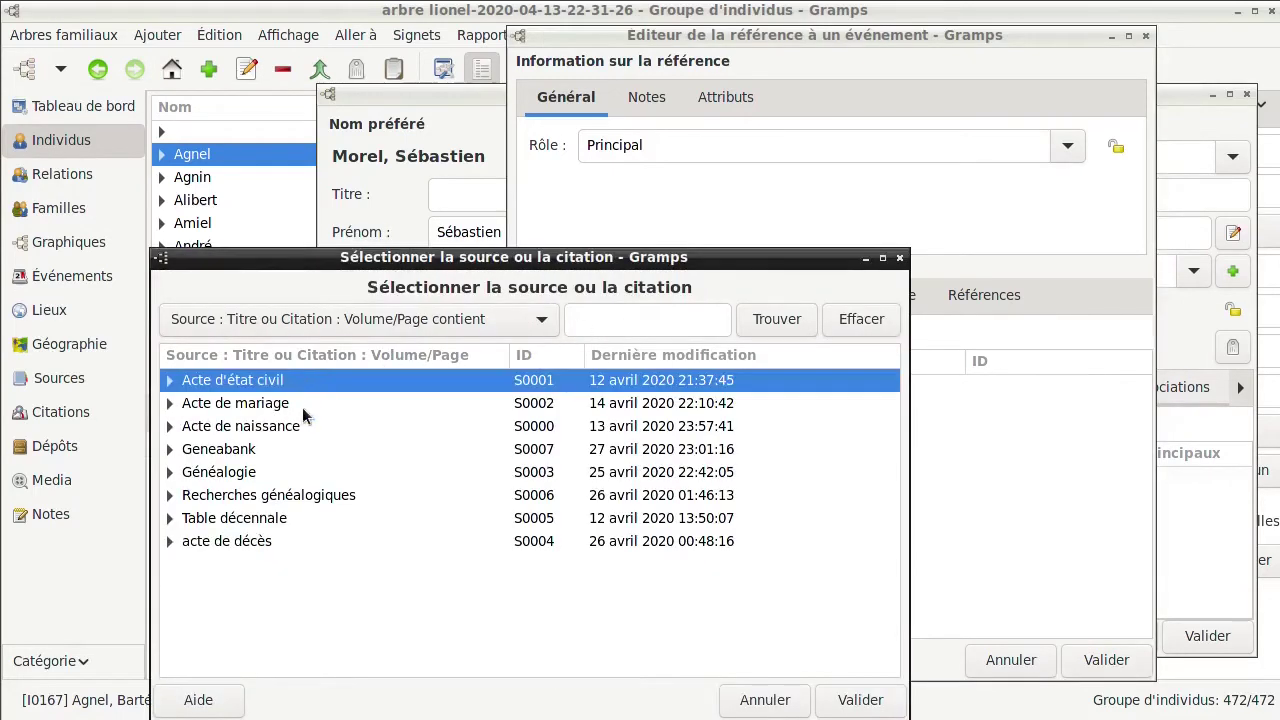
pyautogui.click(372, 543)
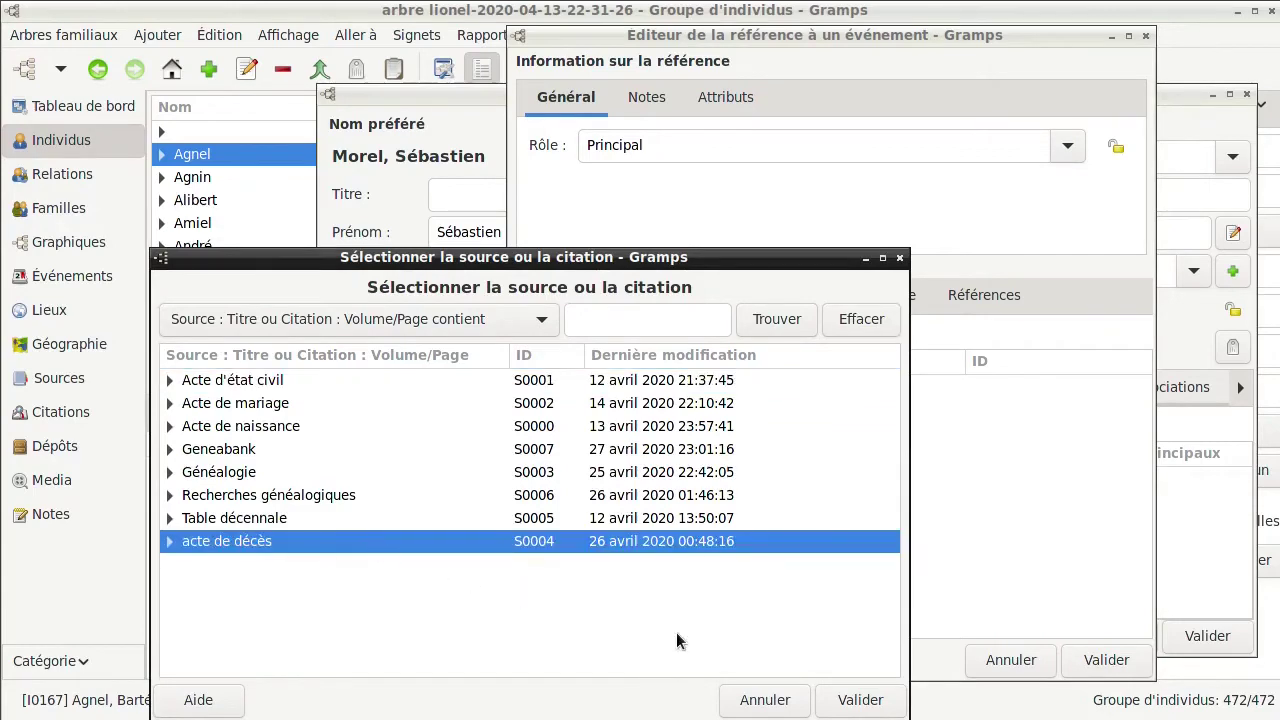
pyautogui.click(766, 699)
pyautogui.click(547, 296)
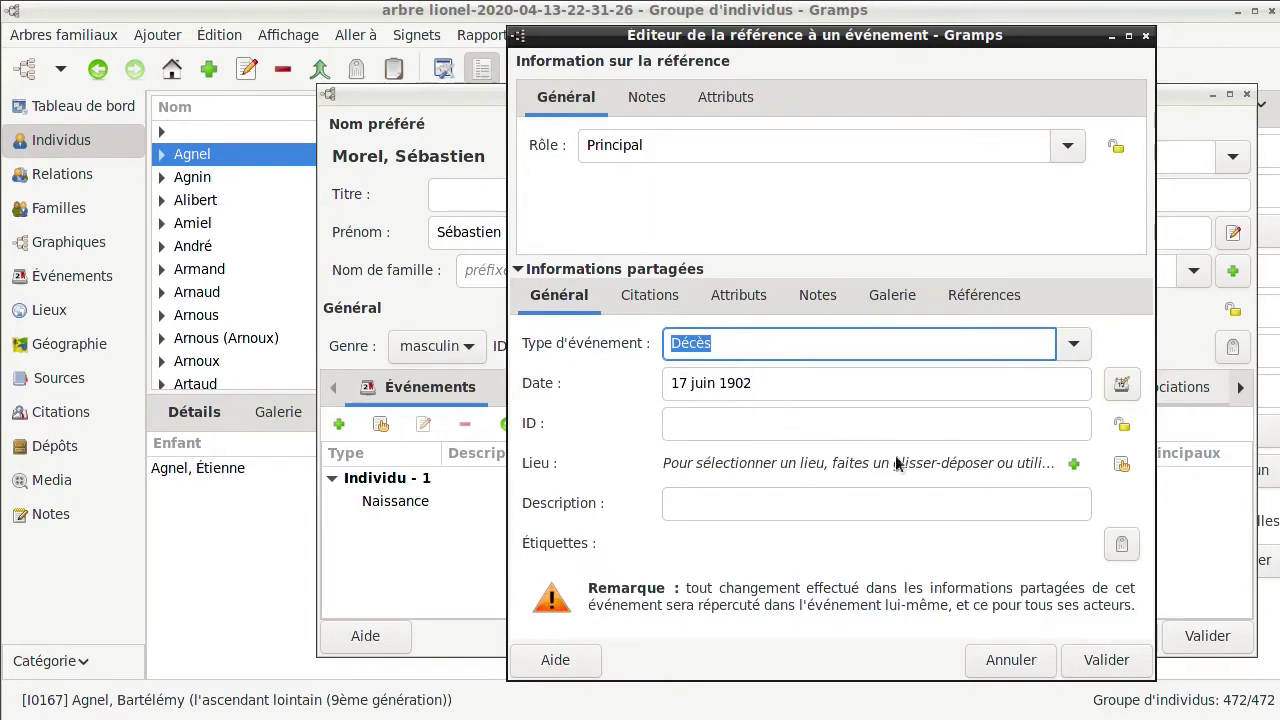
# Set the death place to Brignoles, then save the death event and the new person
pyautogui.click(1122, 466)
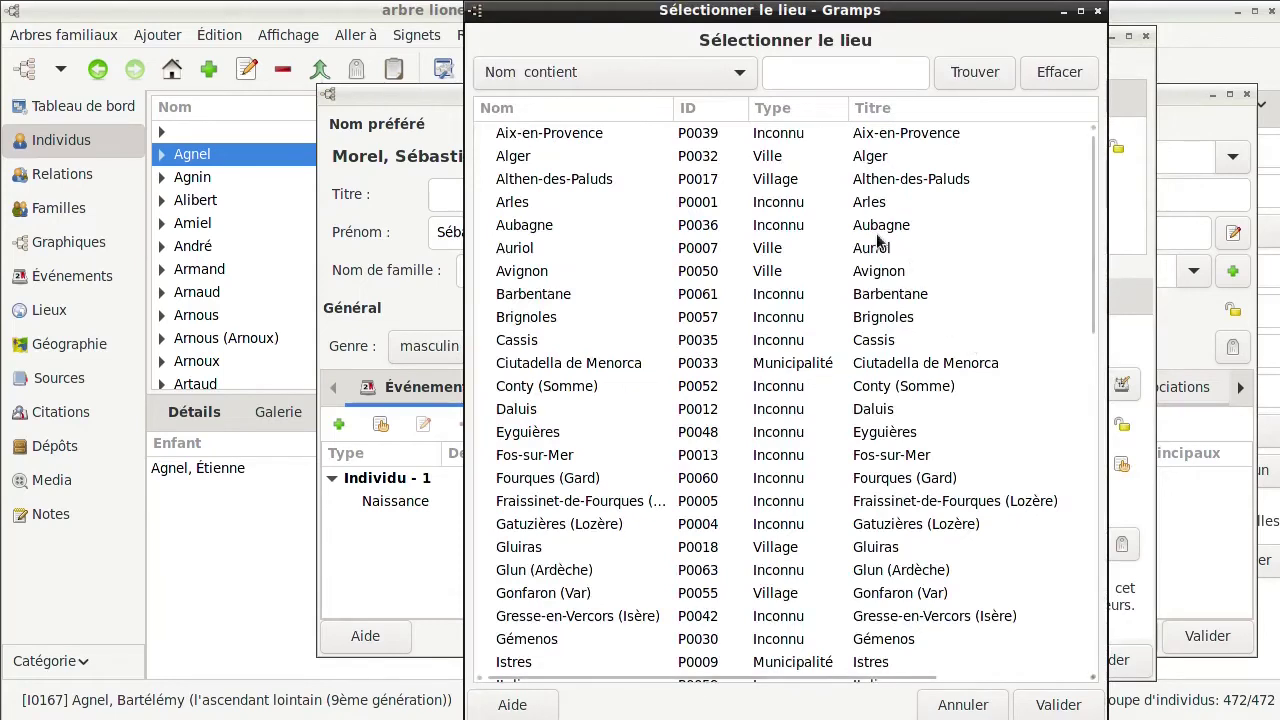
pyautogui.click(884, 319)
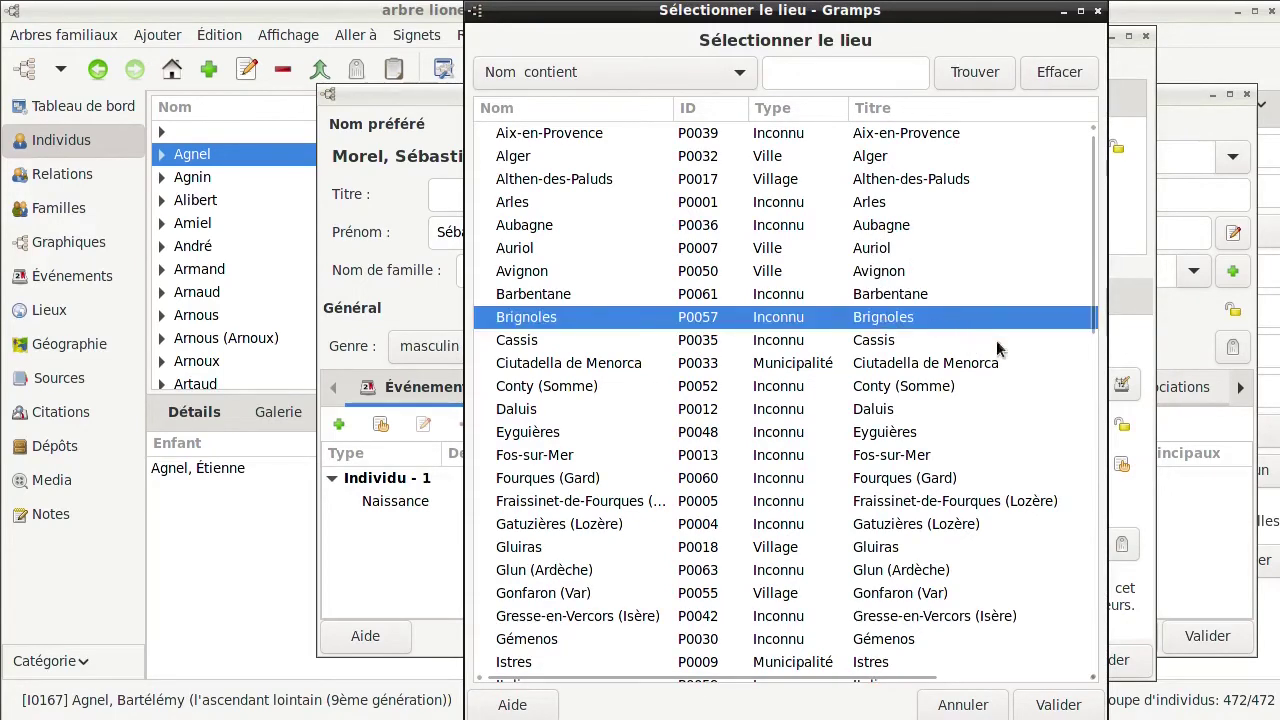
pyautogui.click(1060, 702)
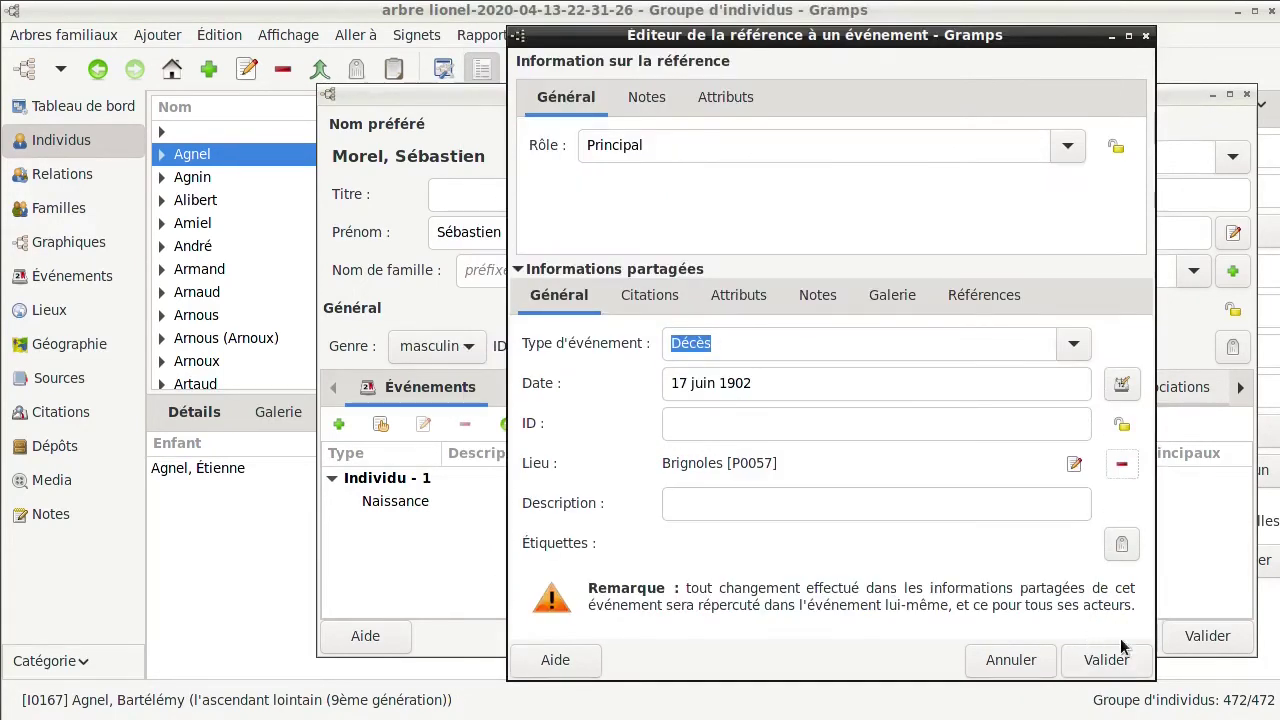
pyautogui.click(1106, 660)
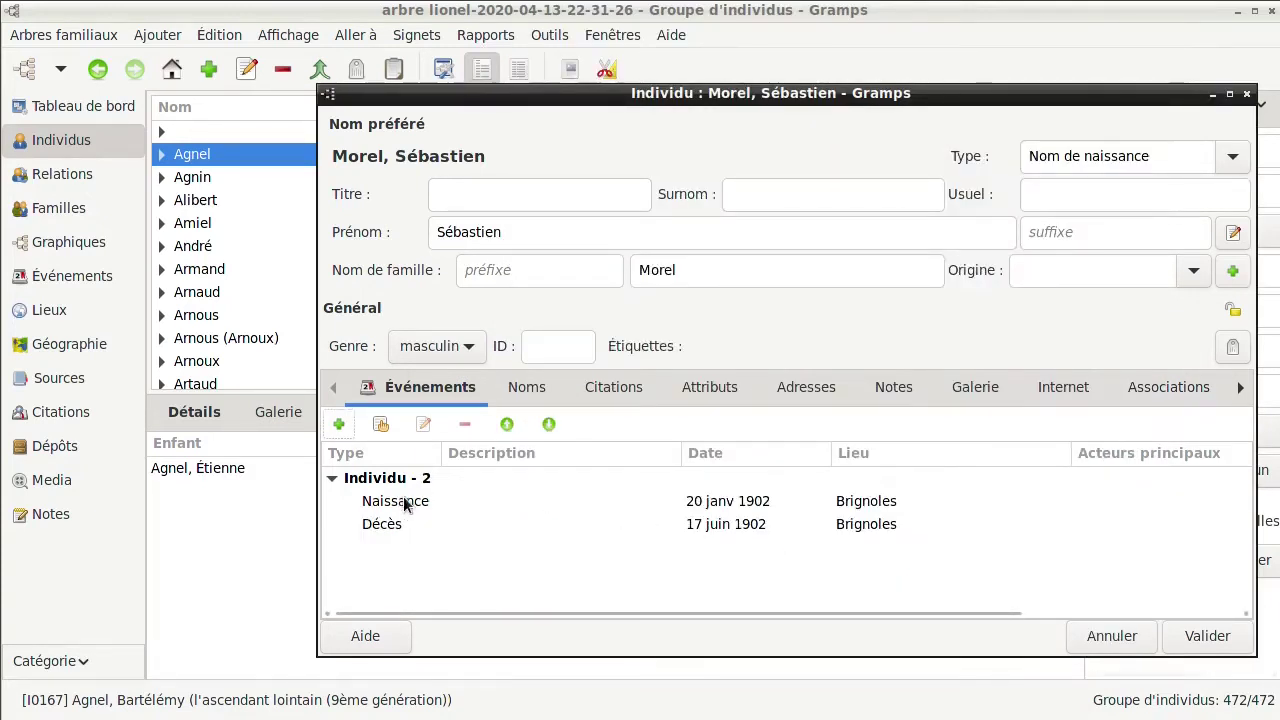
pyautogui.click(1206, 636)
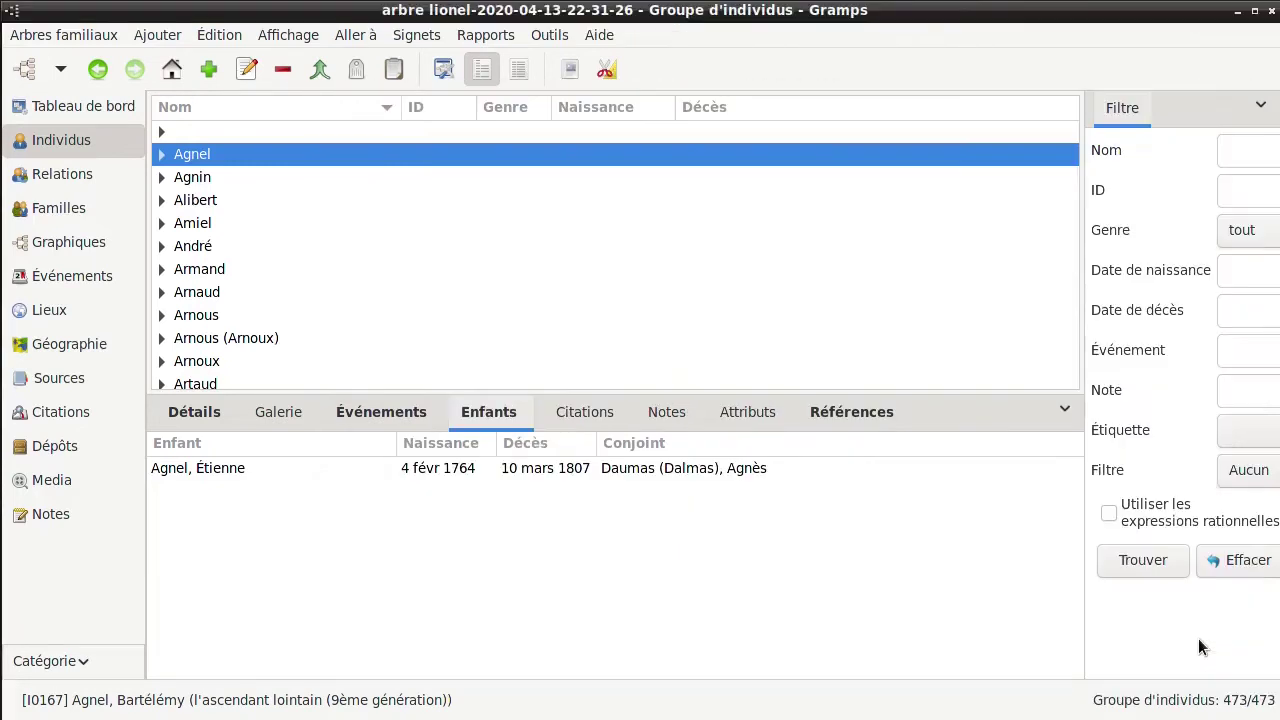
# Find the new person under his surname group in the People list and show his pedigree chart
pyautogui.click(176, 106)
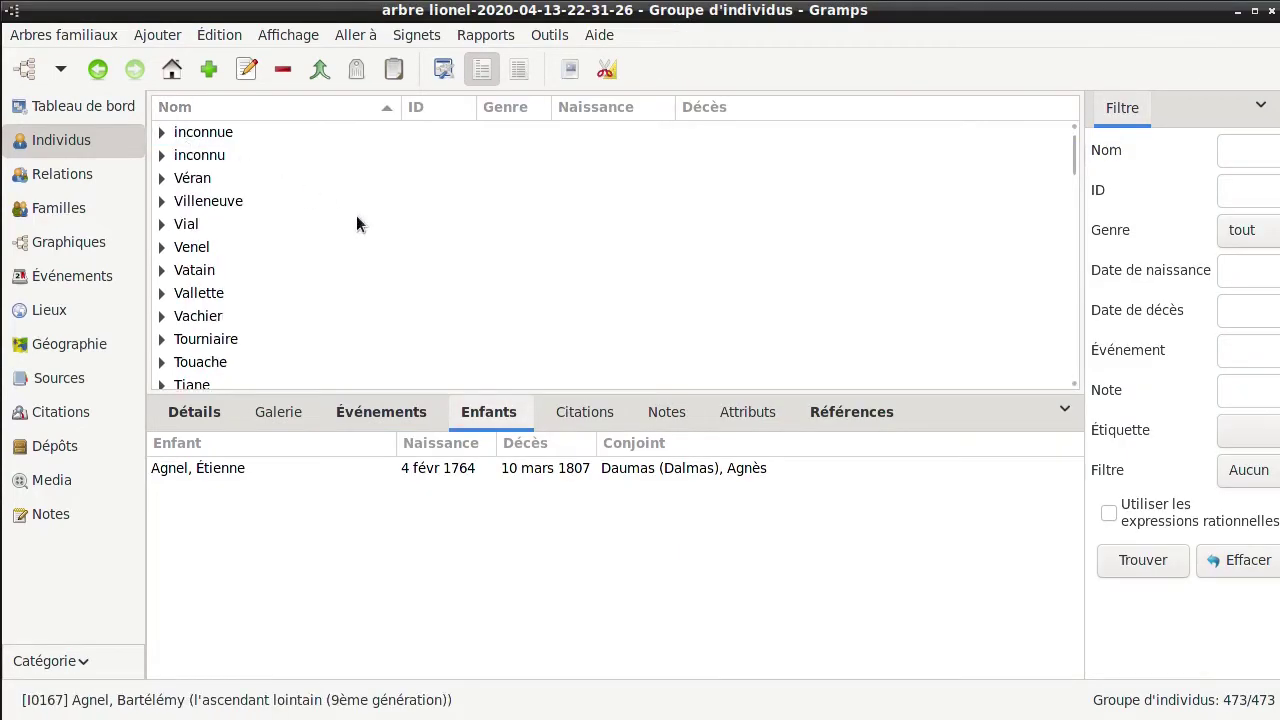
pyautogui.scroll(-5, 356, 224)
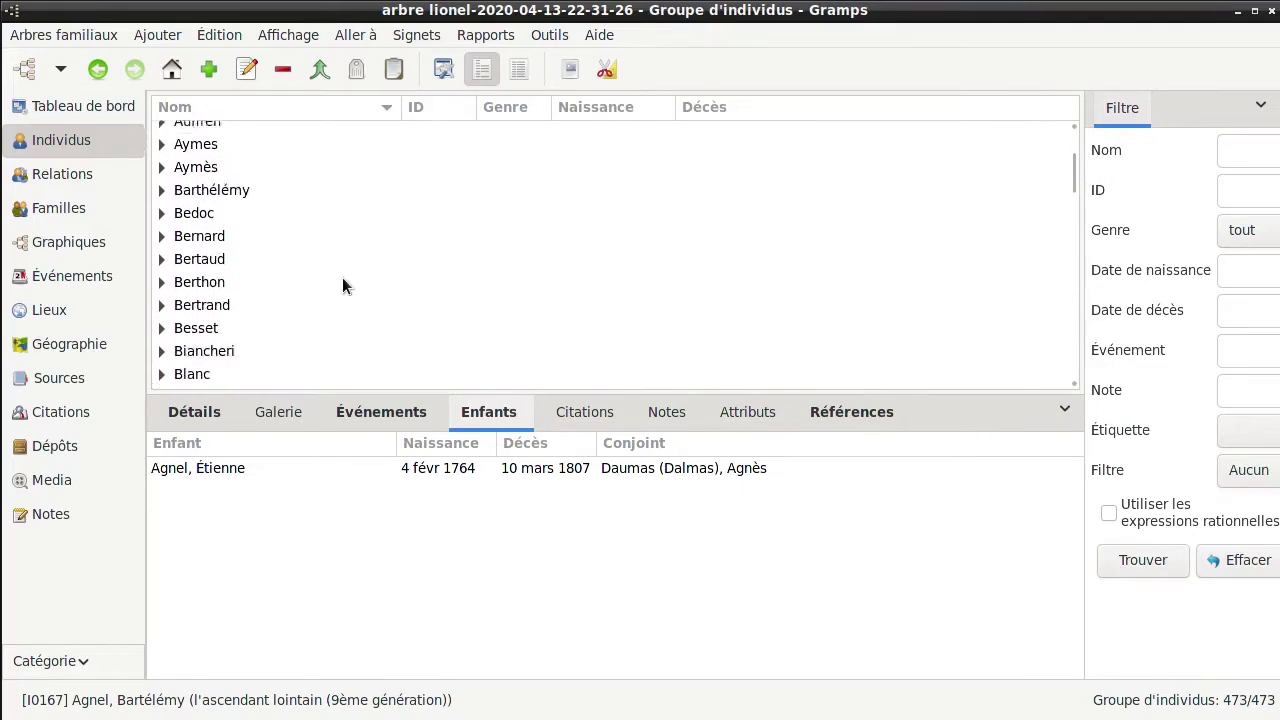
pyautogui.scroll(-10, 342, 277)
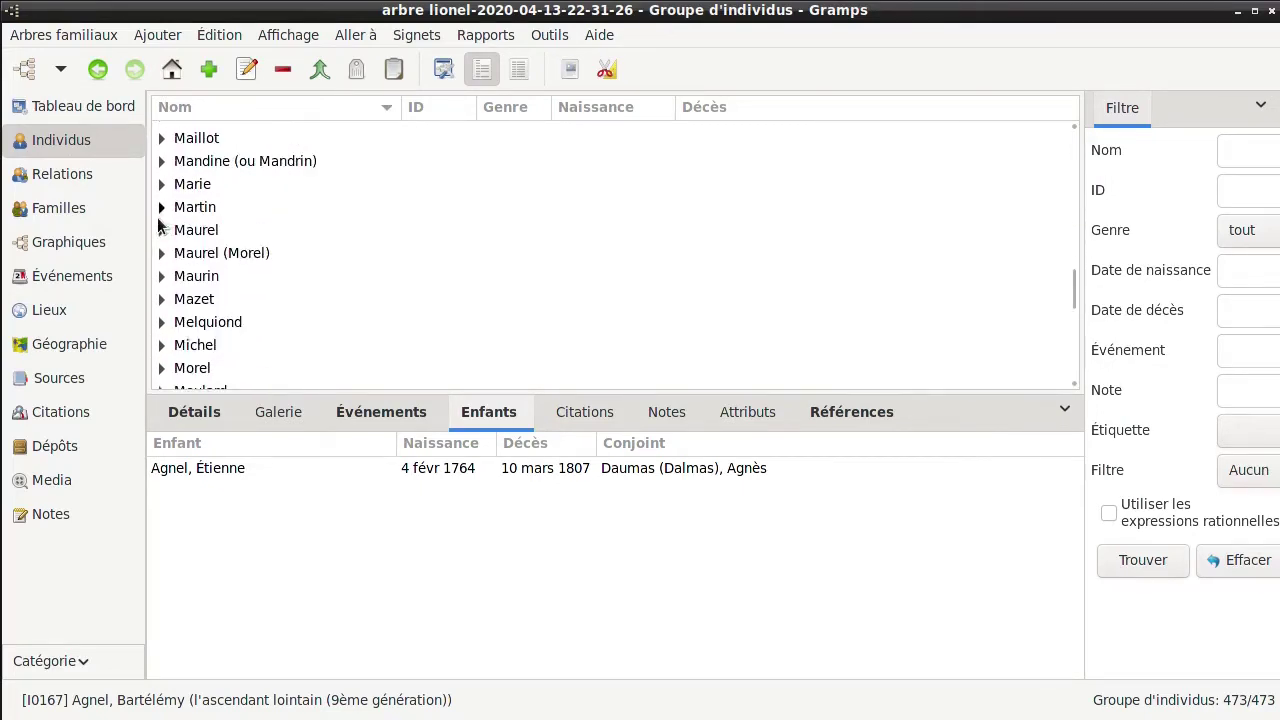
pyautogui.click(161, 368)
pyautogui.scroll(-3, 365, 302)
pyautogui.scroll(1, 365, 302)
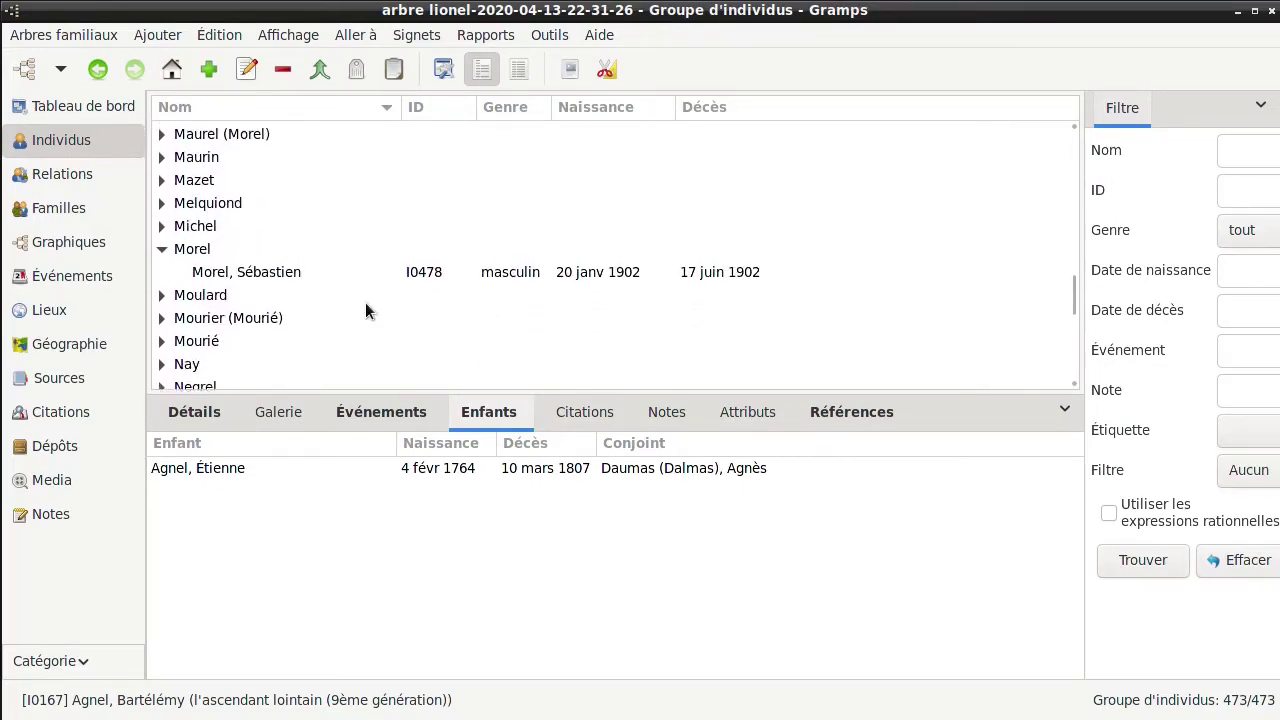
pyautogui.click(285, 276)
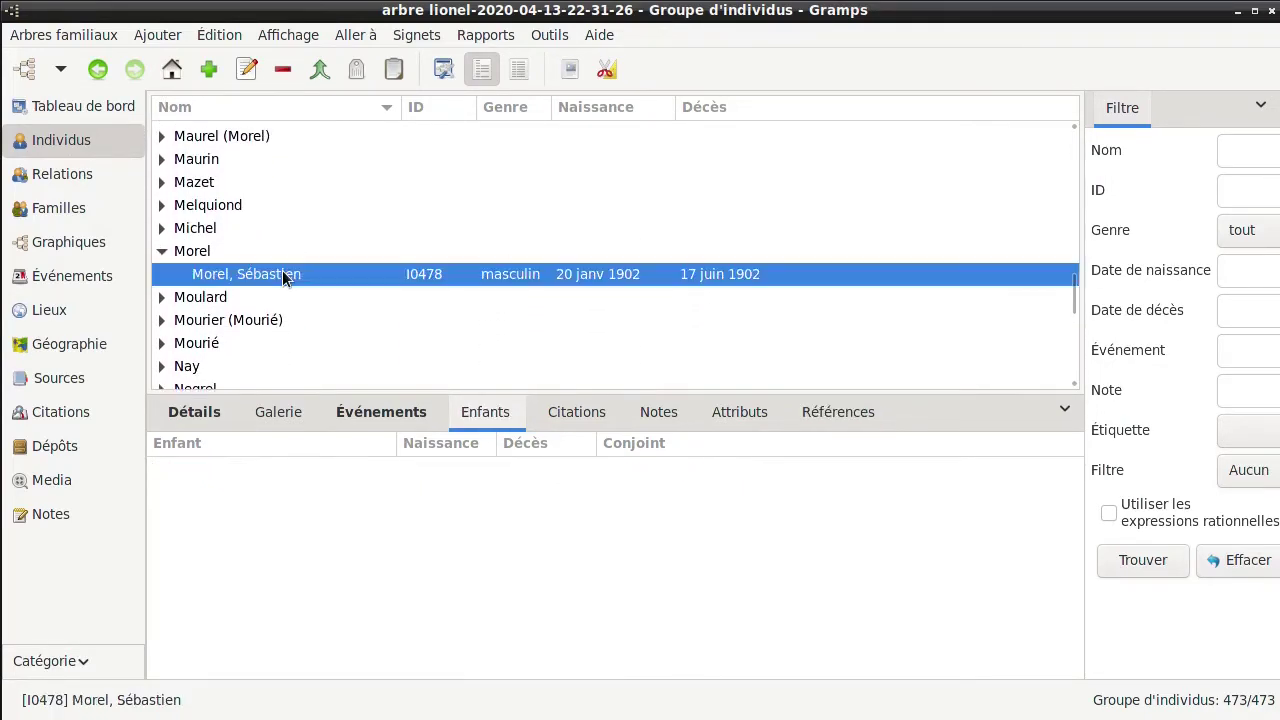
pyautogui.click(66, 242)
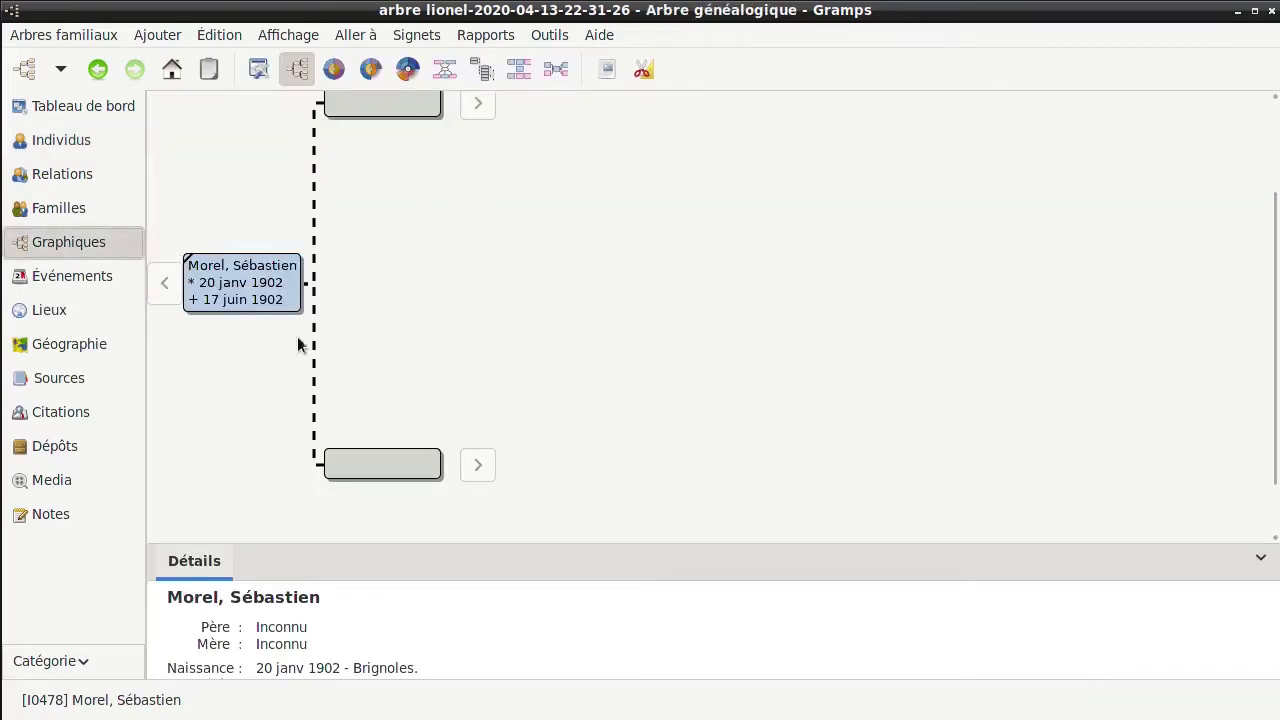
pyautogui.moveTo(235, 404); pyautogui.dragTo(272, 430)
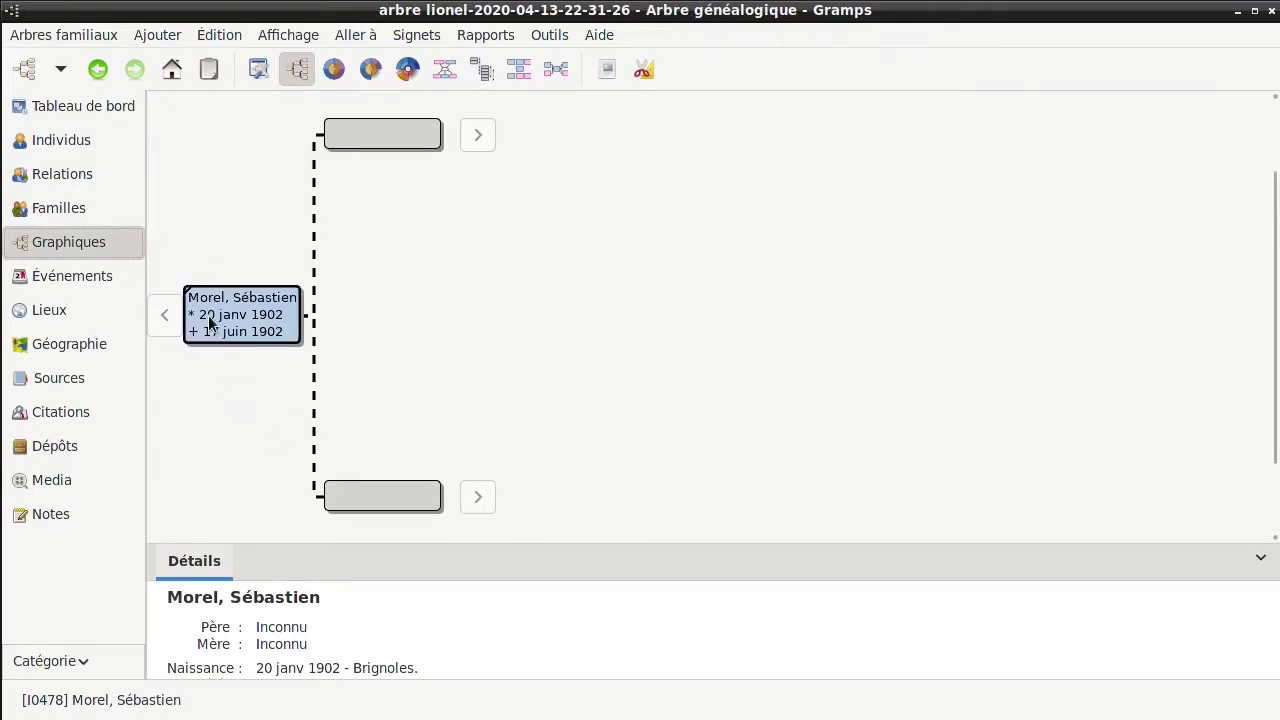
# Create a family with him as child and start a father record, keeping the surname and typing the given name
pyautogui.doubleClick(380, 134)
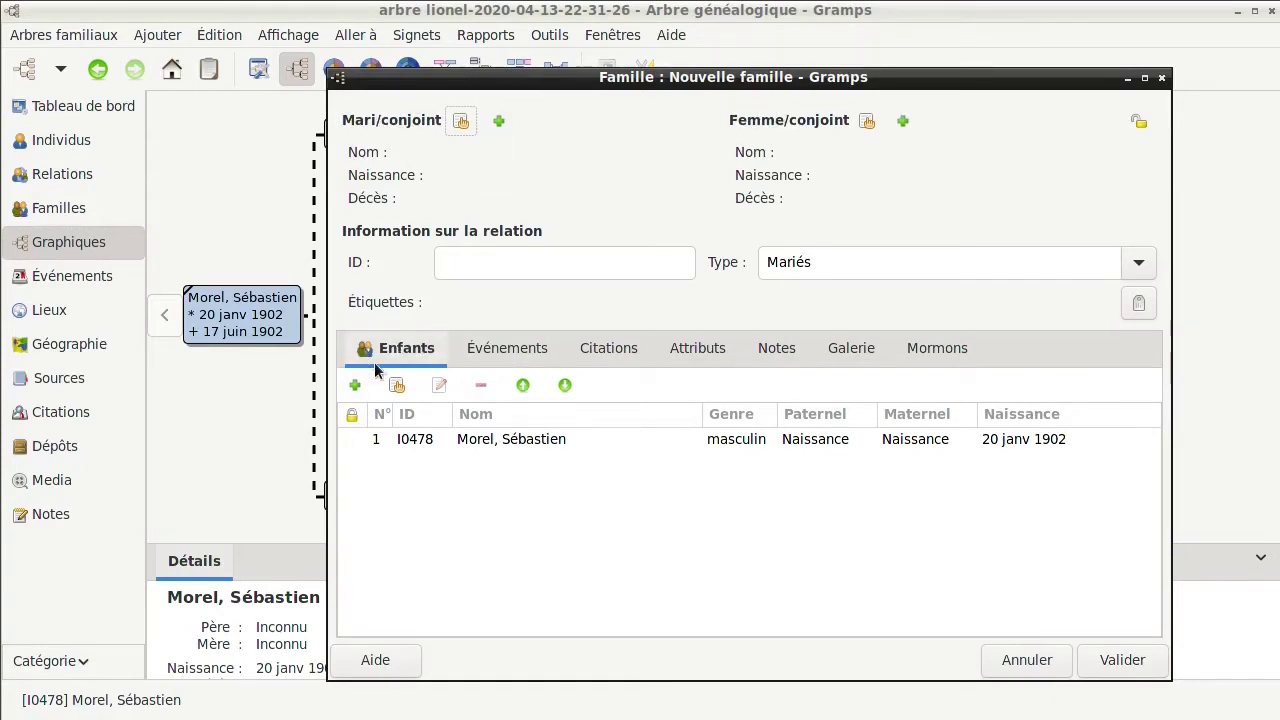
pyautogui.click(500, 122)
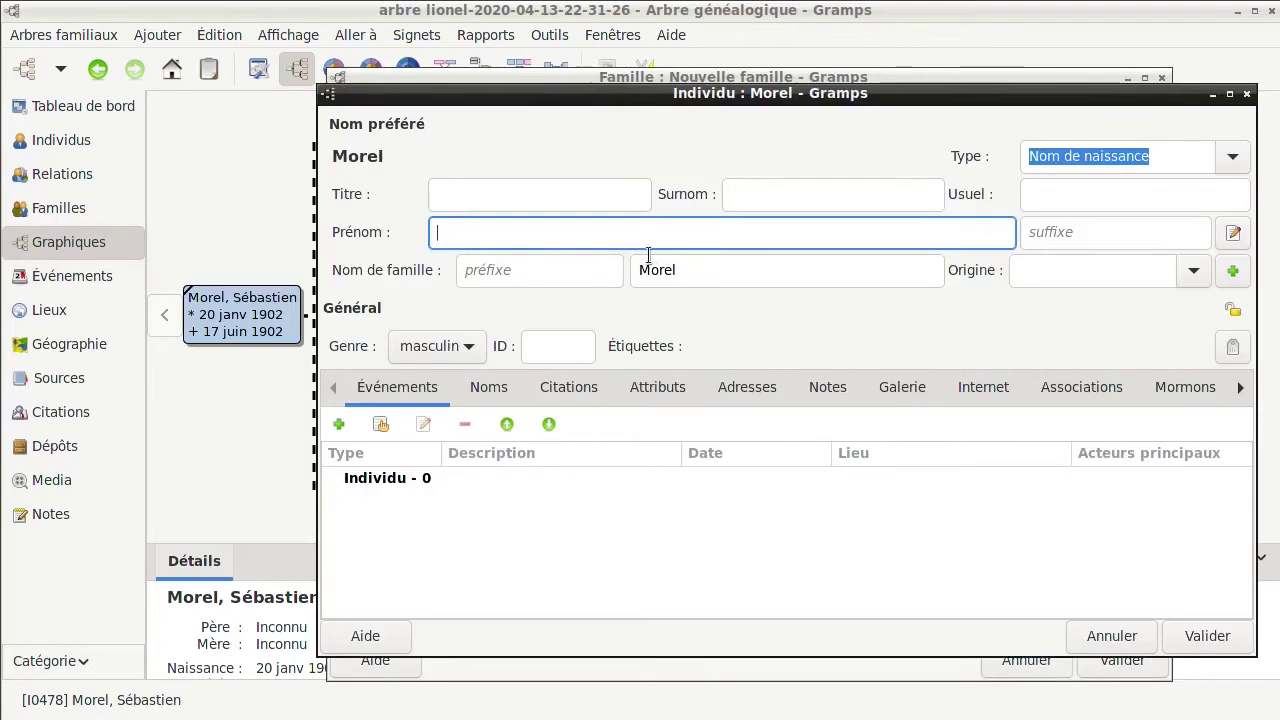
pyautogui.moveTo(705, 272); pyautogui.dragTo(621, 278)
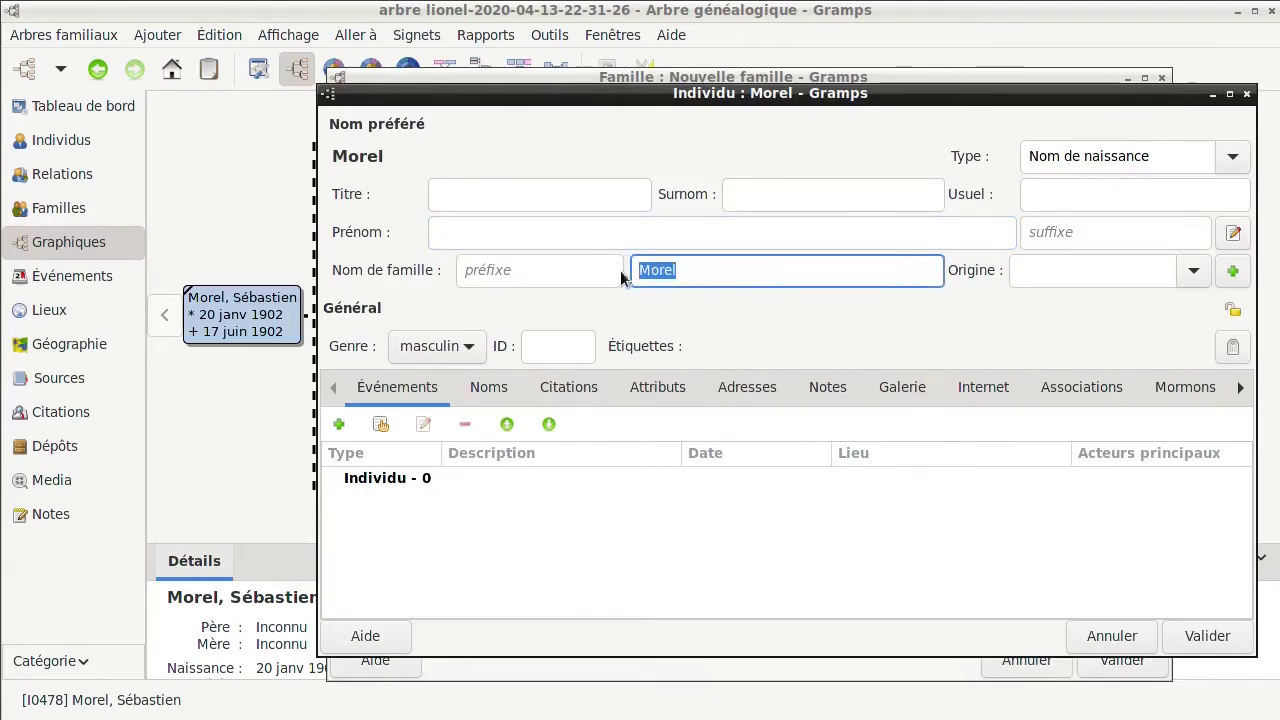
pyautogui.click(722, 268)
pyautogui.click(681, 232)
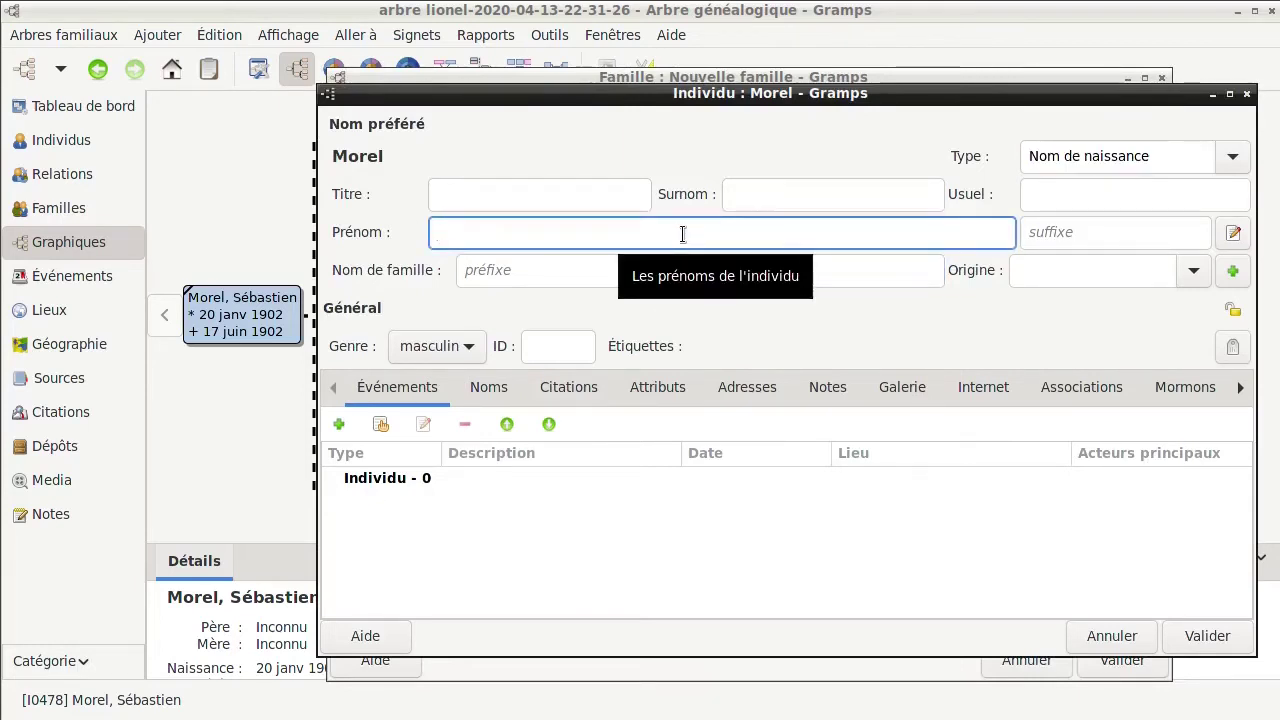
pyautogui.write('Geof')
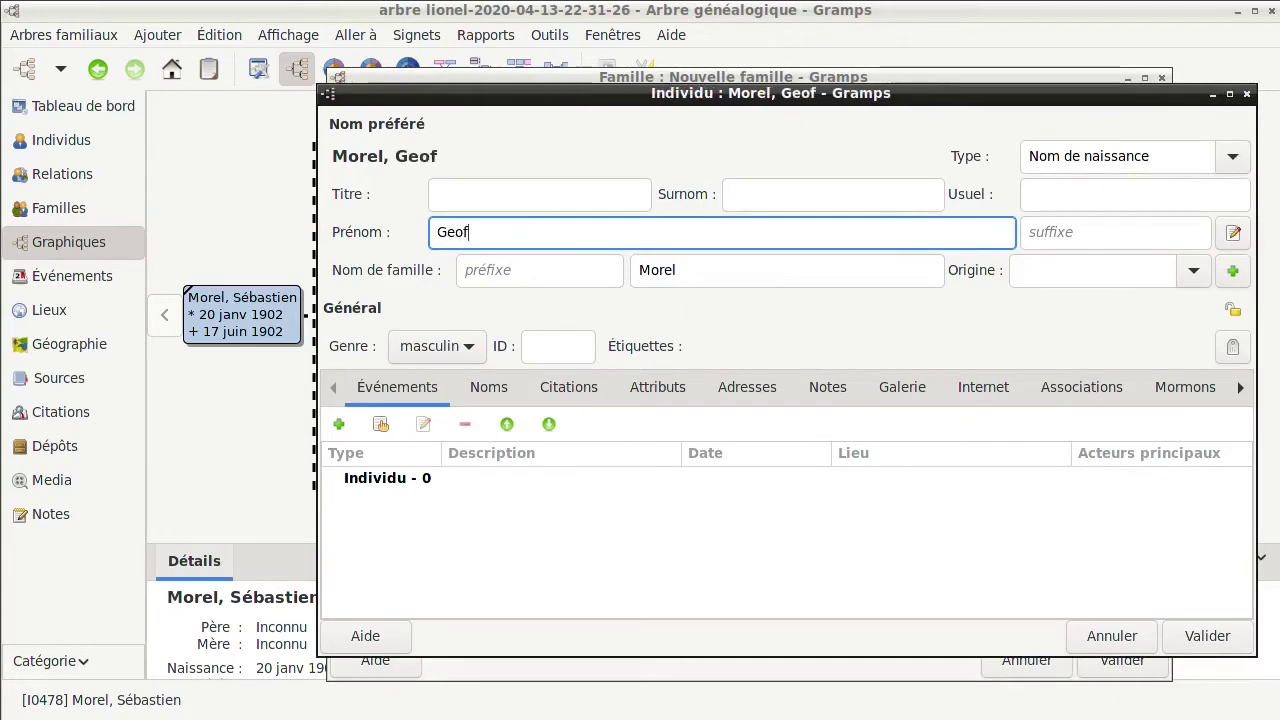
pyautogui.write('froi')
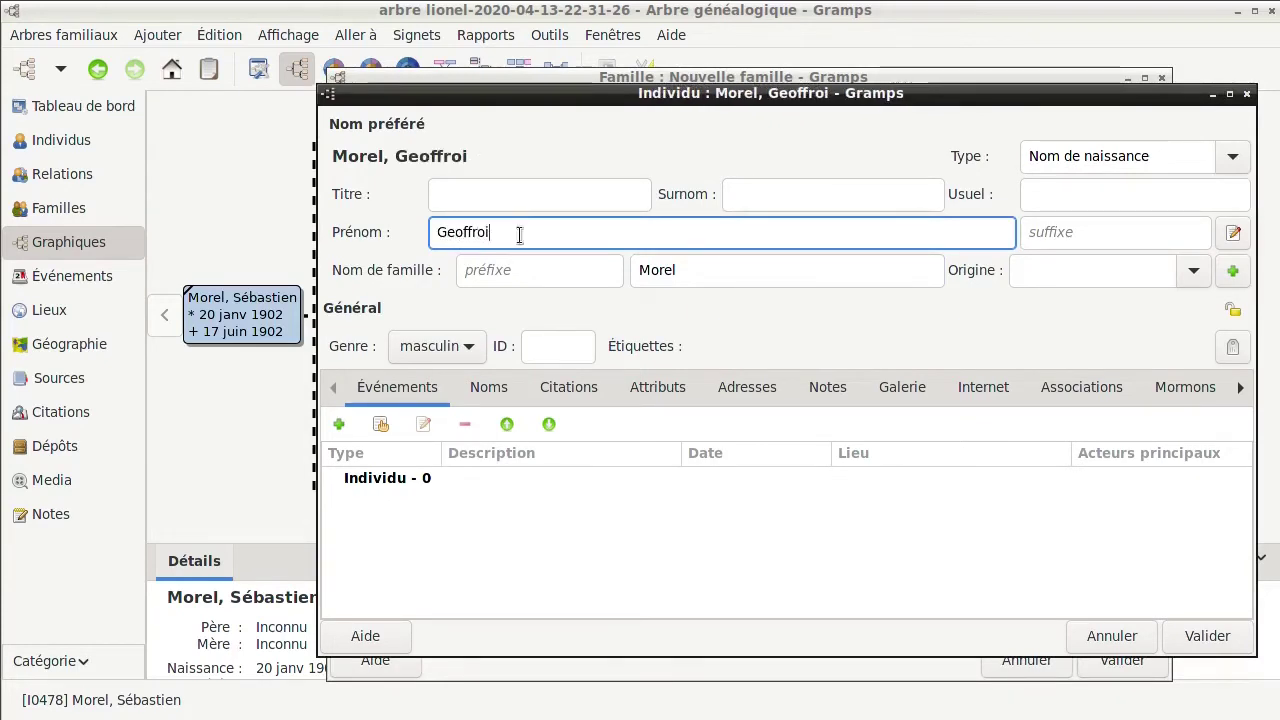
pyautogui.click(338, 424)
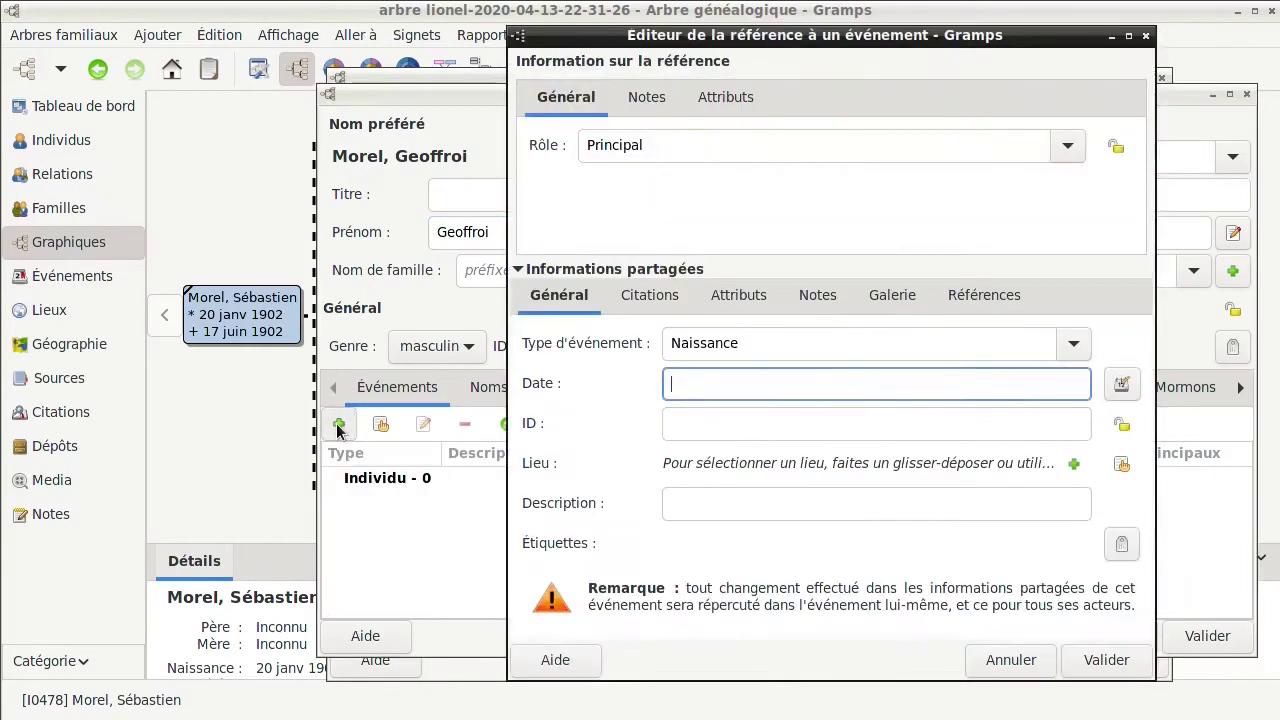
pyautogui.click(1075, 345)
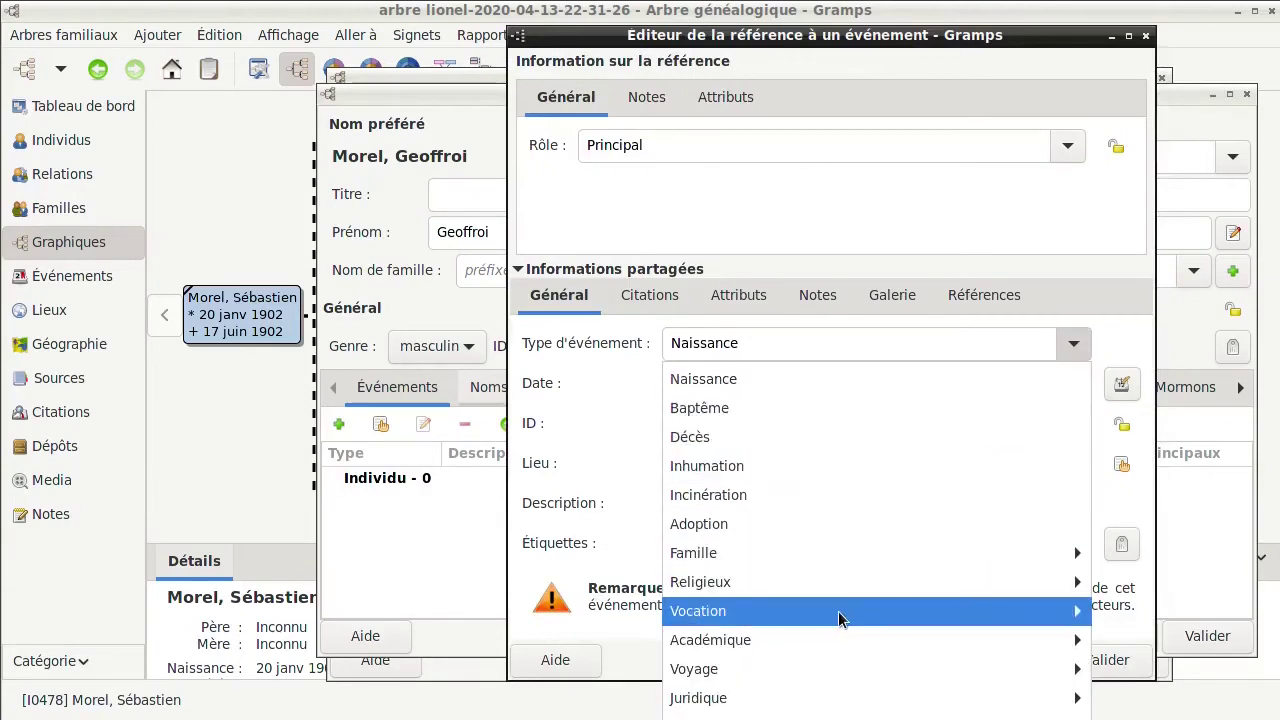
pyautogui.moveTo(872, 610)
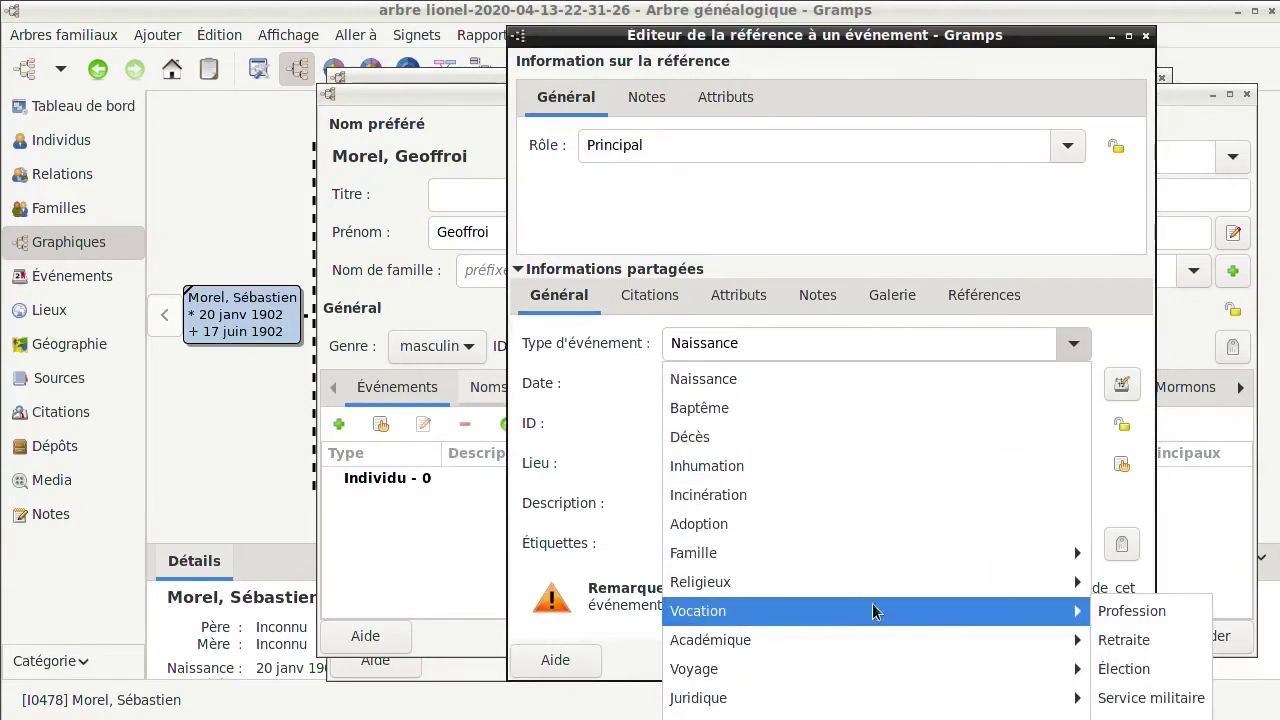
pyautogui.click(1183, 613)
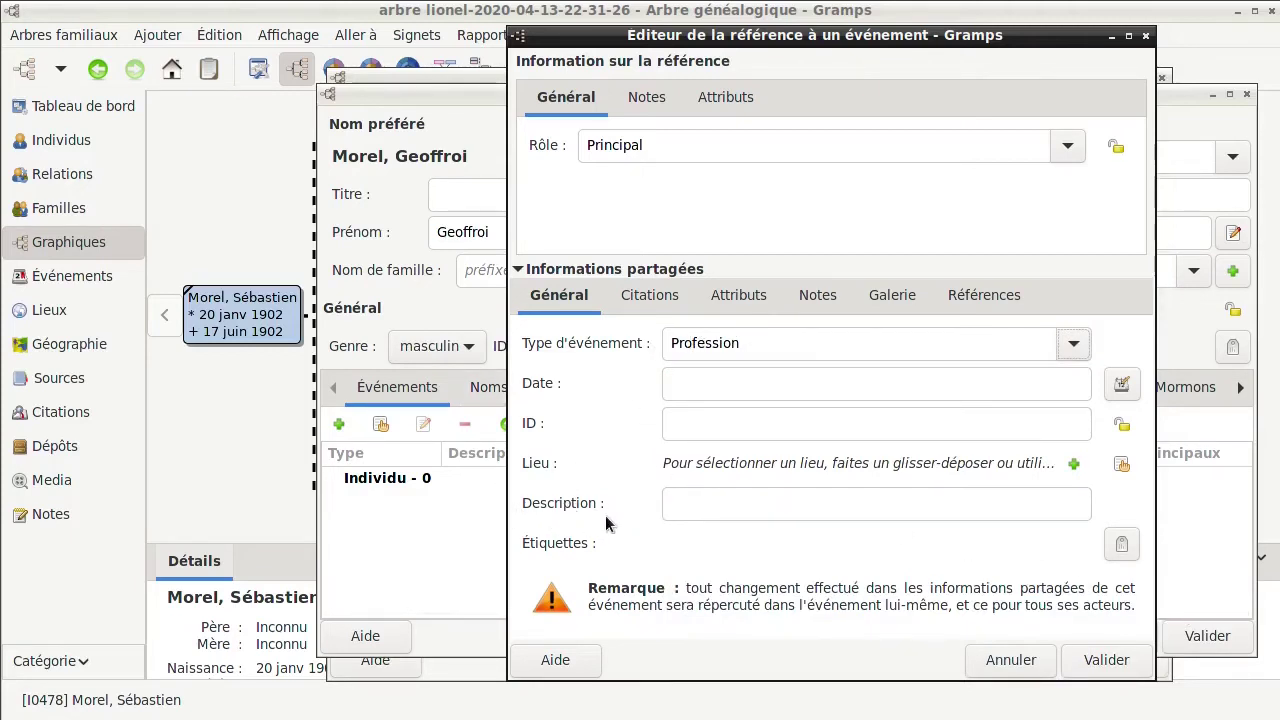
pyautogui.click(710, 504)
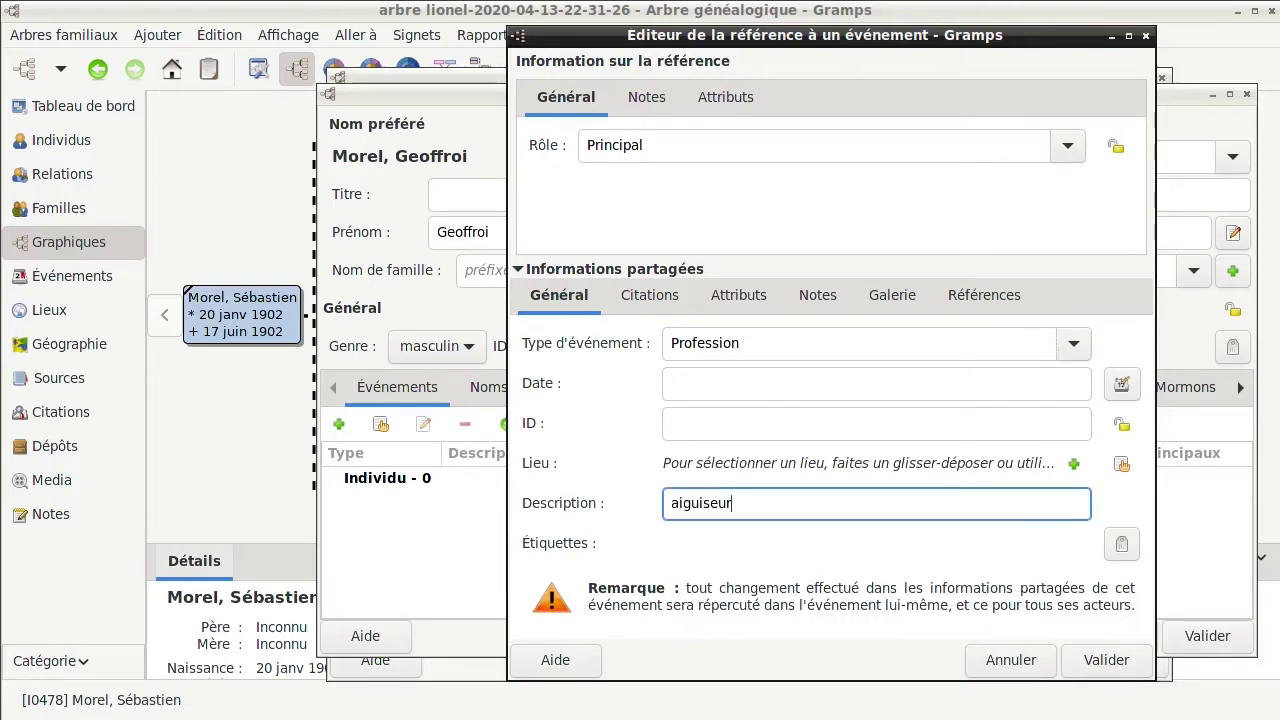
pyautogui.click(1116, 668)
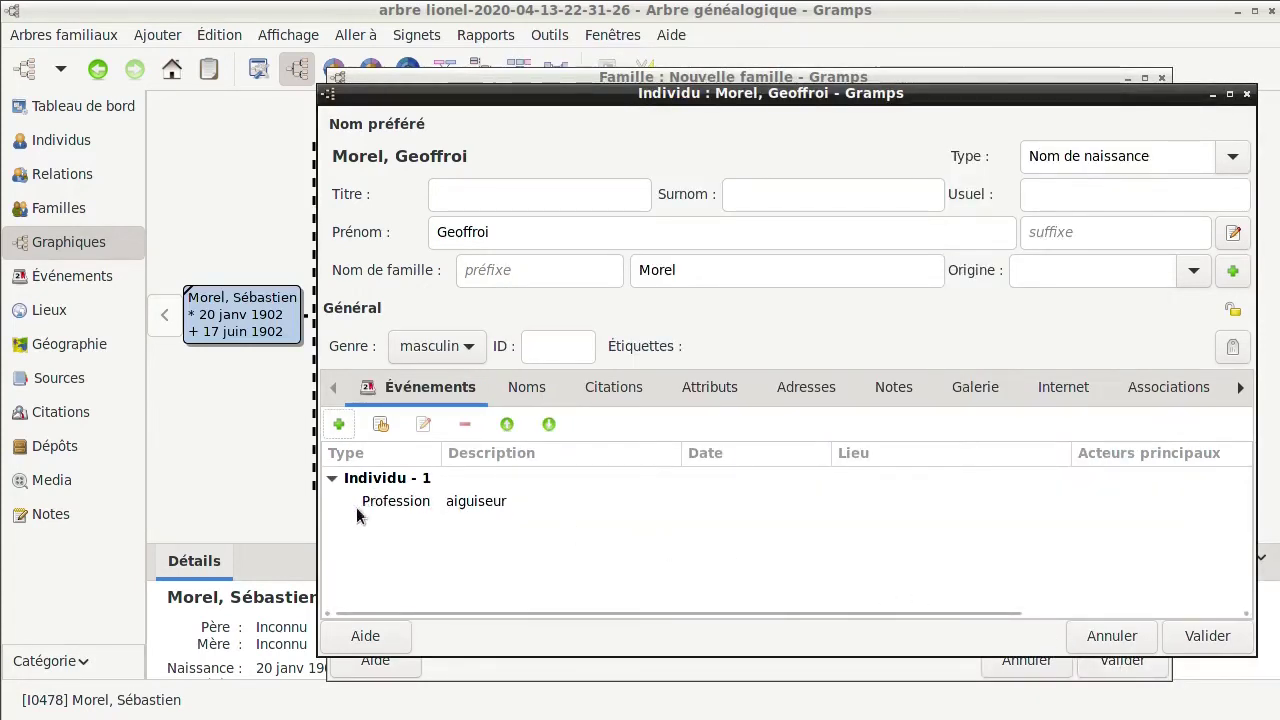
# Add a Naissance event for Geoffroi dated Calculé(e) 1877, with Brignoles as the place
pyautogui.click(339, 424)
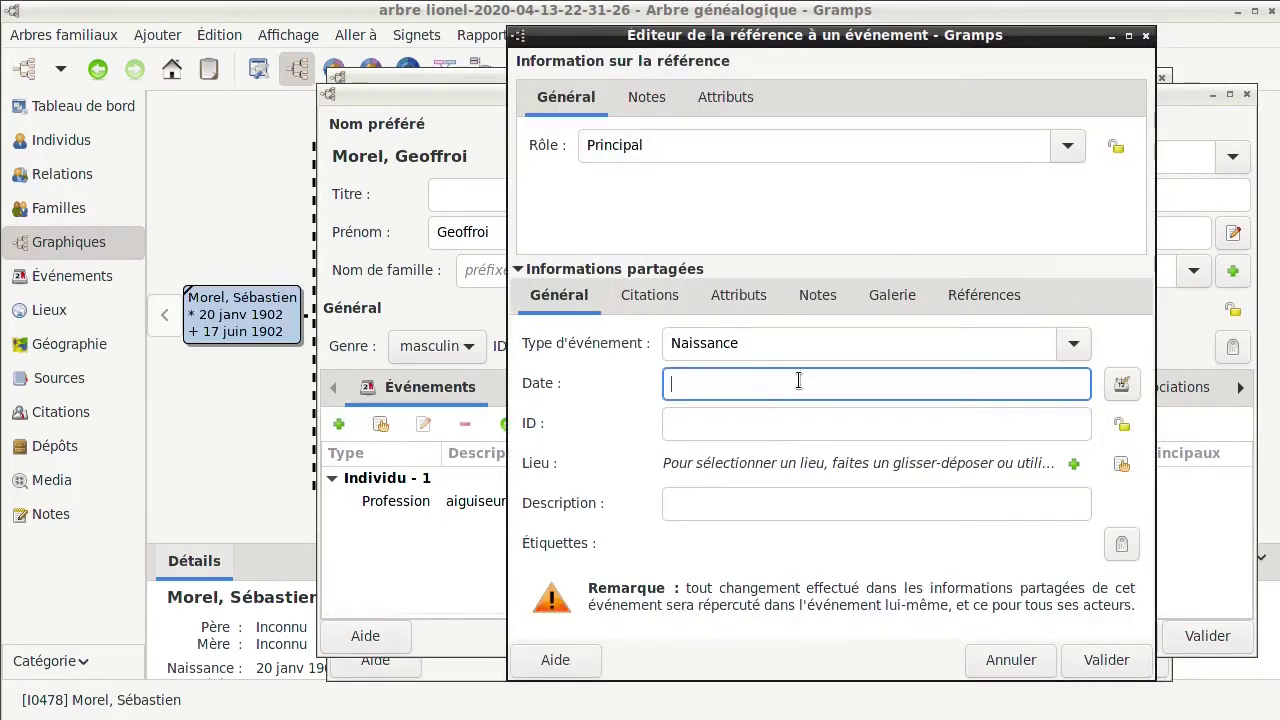
pyautogui.click(1122, 385)
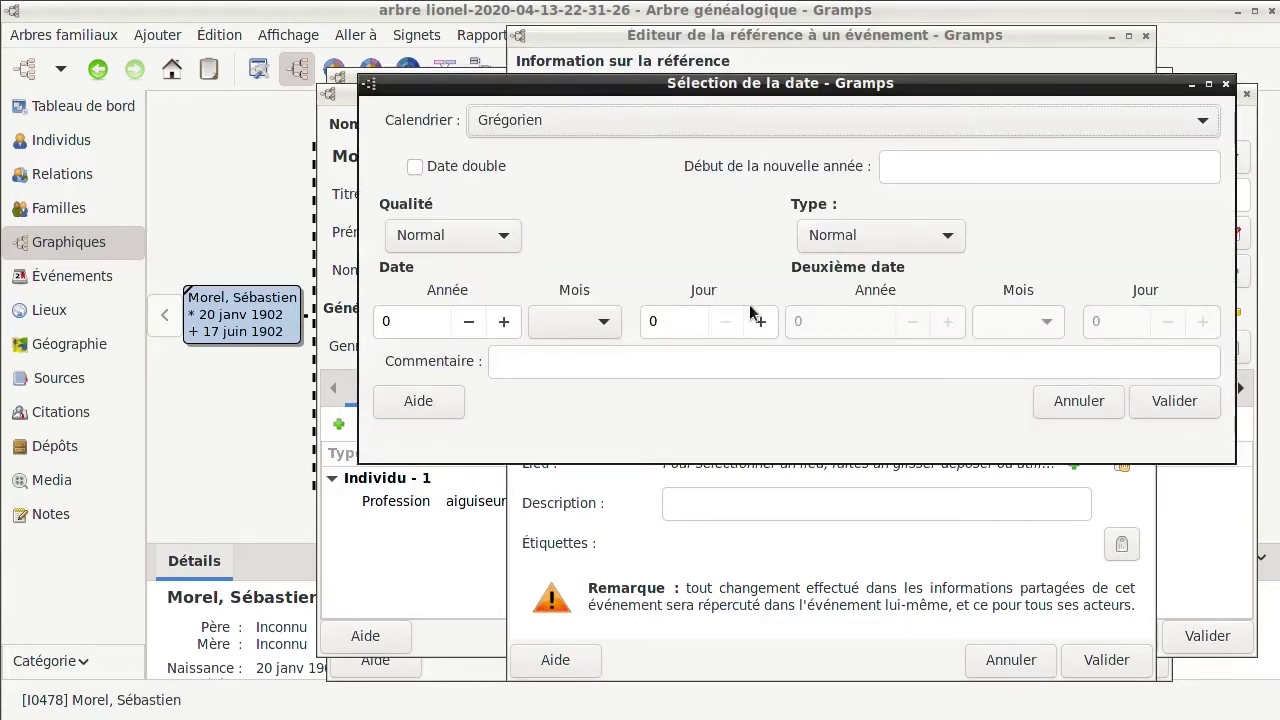
pyautogui.click(507, 238)
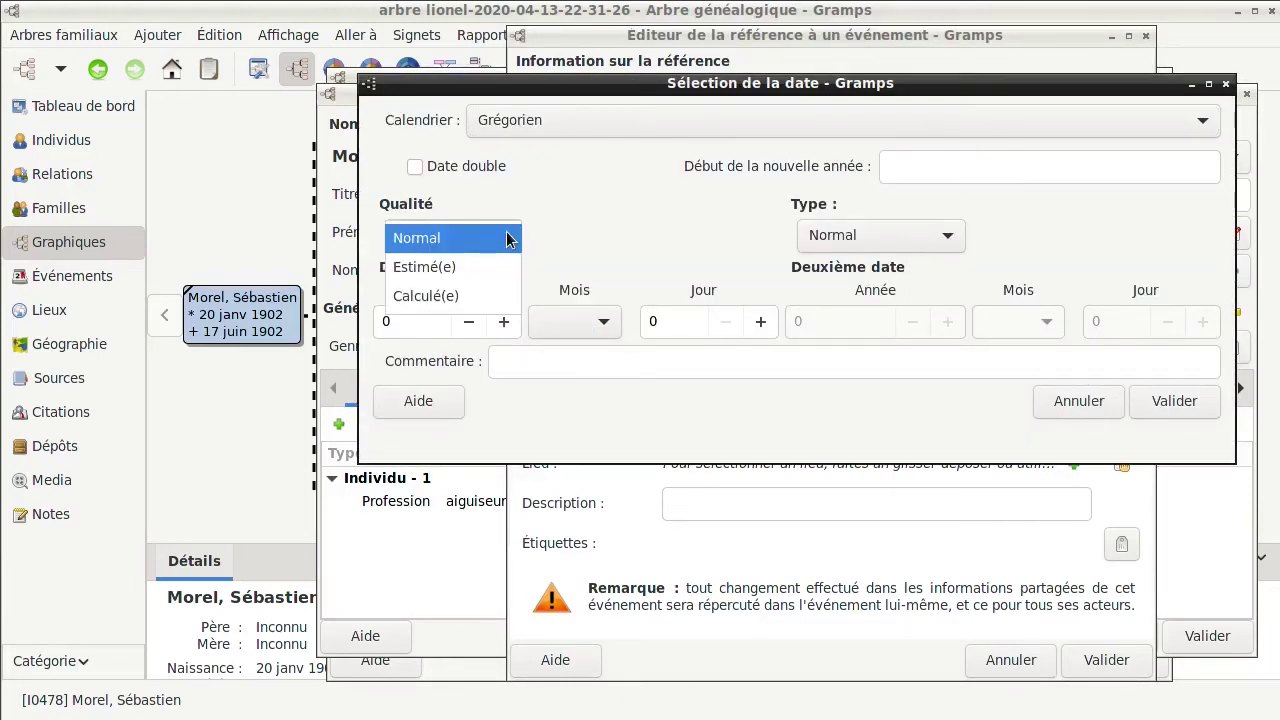
pyautogui.click(474, 298)
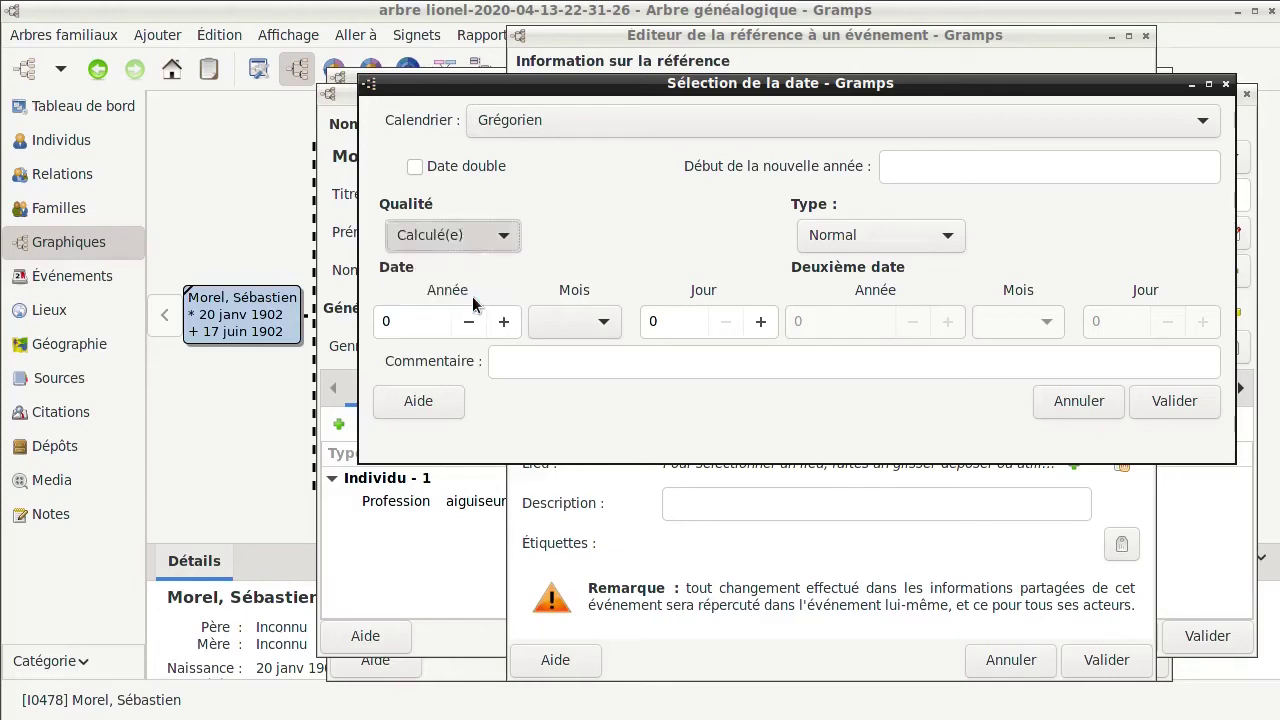
pyautogui.doubleClick(423, 321)
pyautogui.write('18')
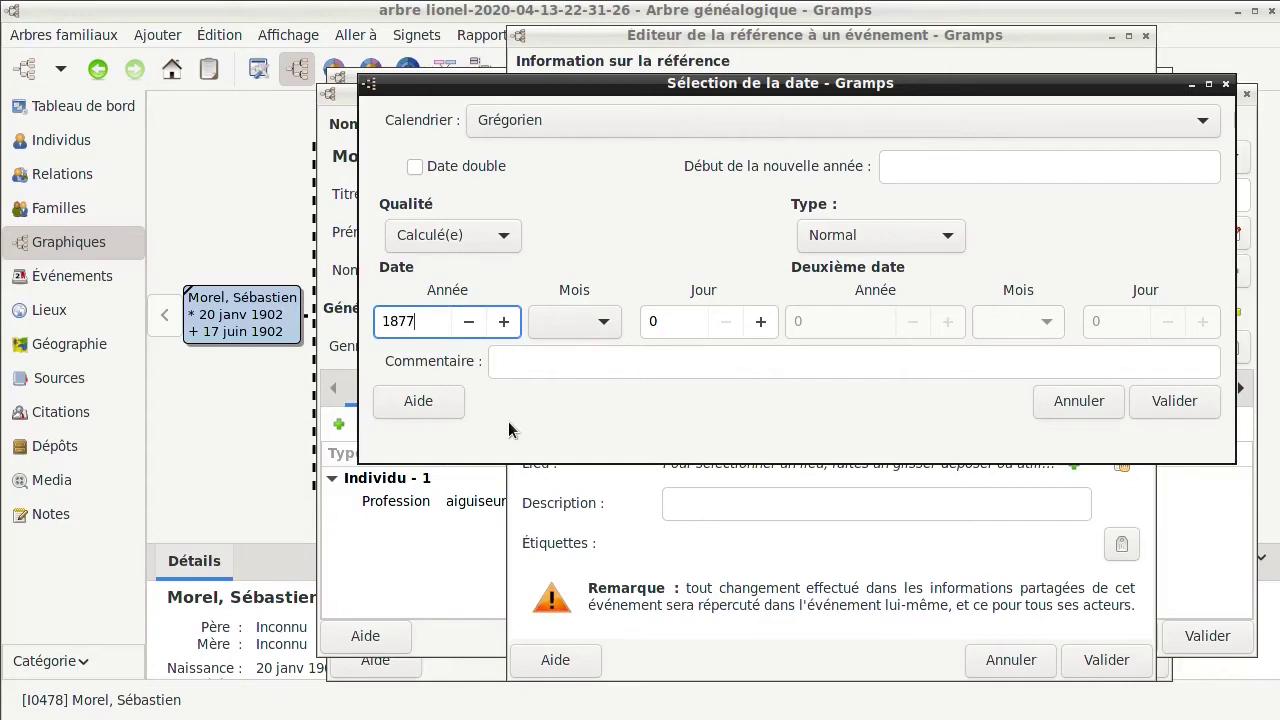
pyautogui.write('77')
pyautogui.click(1178, 401)
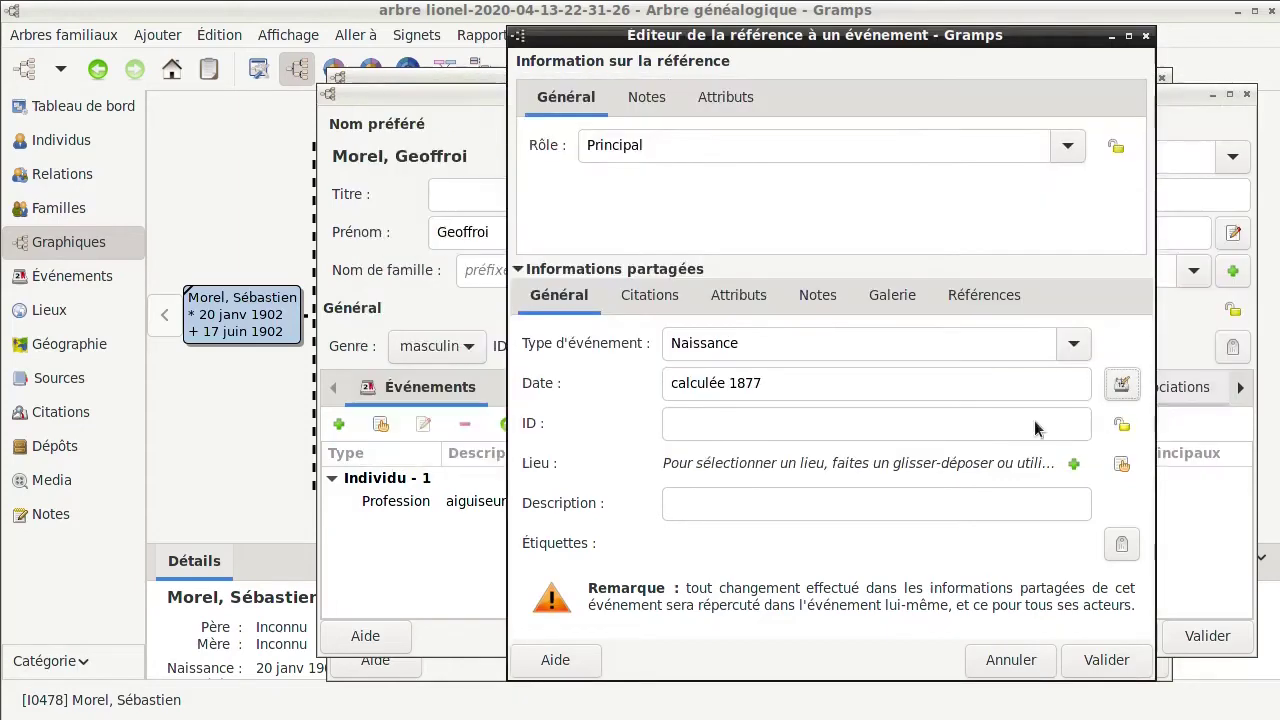
pyautogui.click(1125, 468)
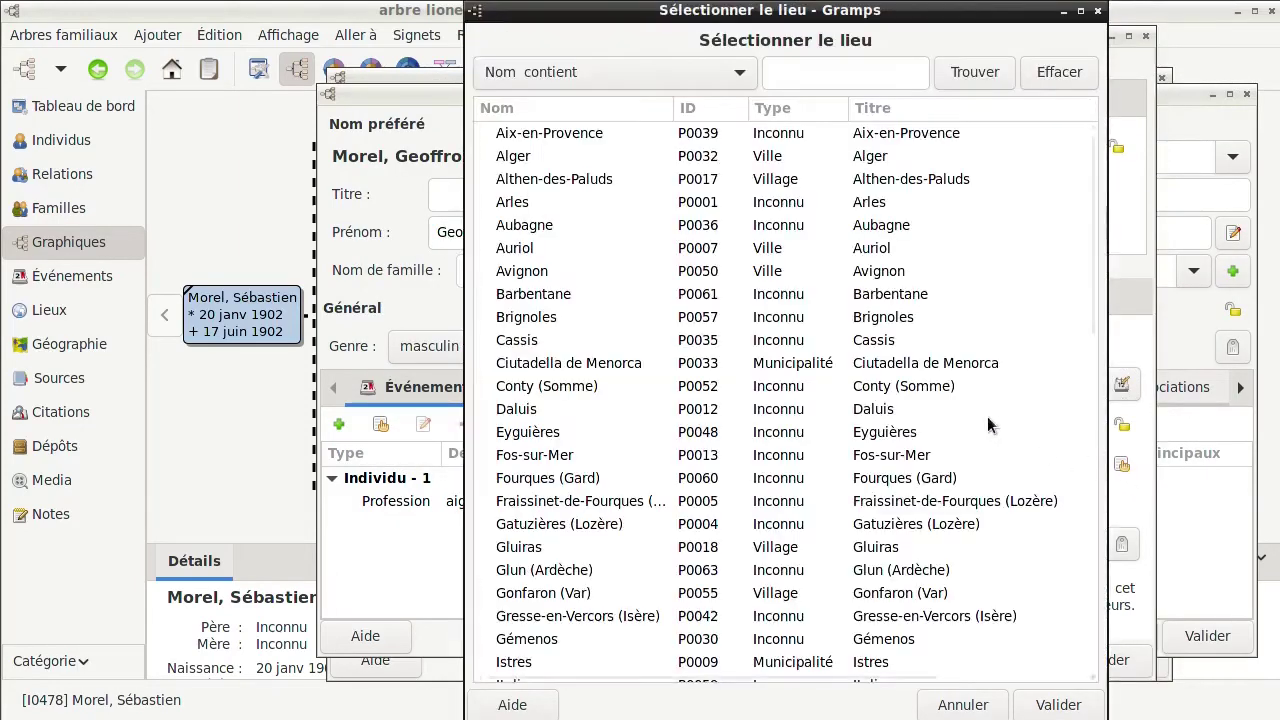
pyautogui.click(897, 318)
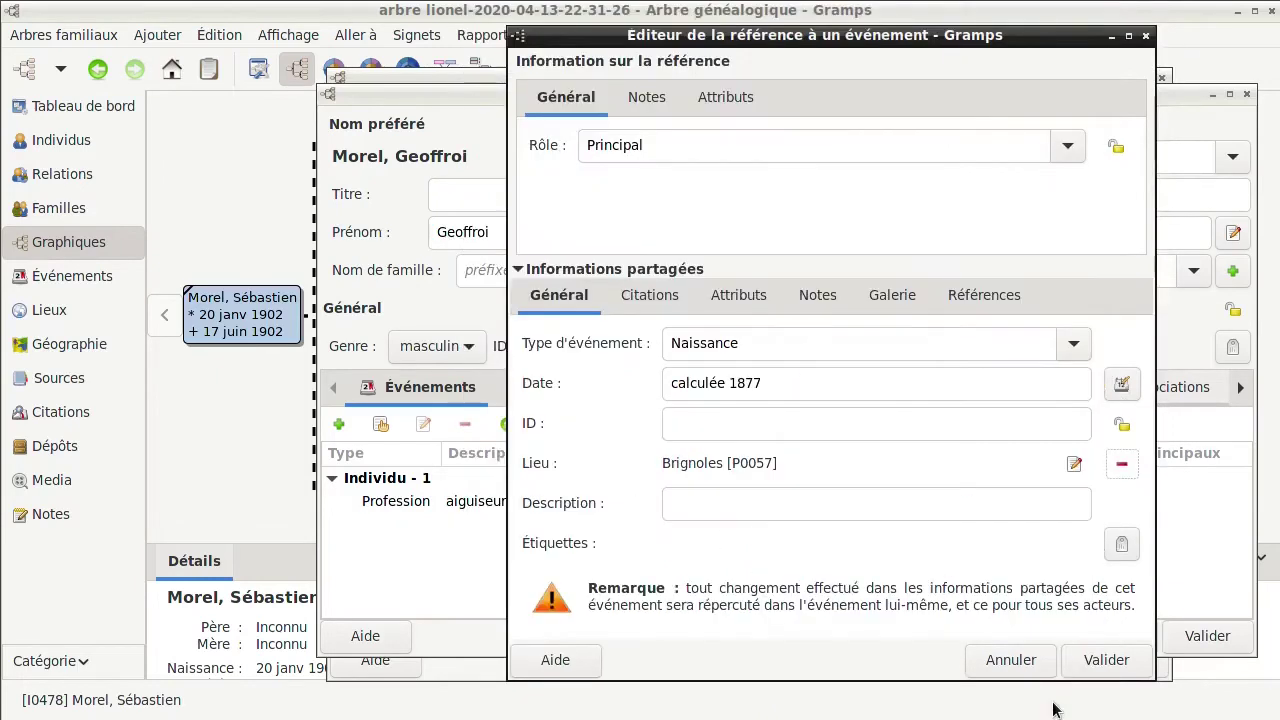
pyautogui.click(1058, 704)
pyautogui.click(1105, 660)
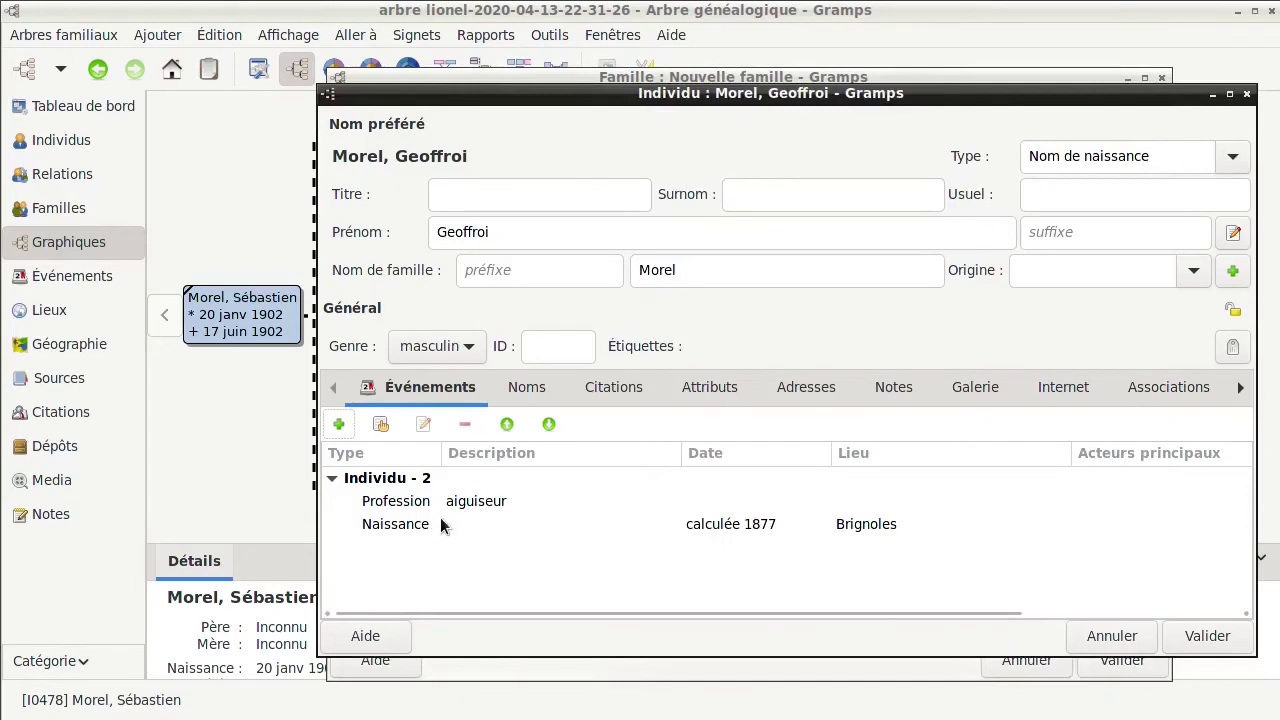
# Move Geoffroi's Naissance event above Profession and save him as the family's husband
pyautogui.click(475, 528)
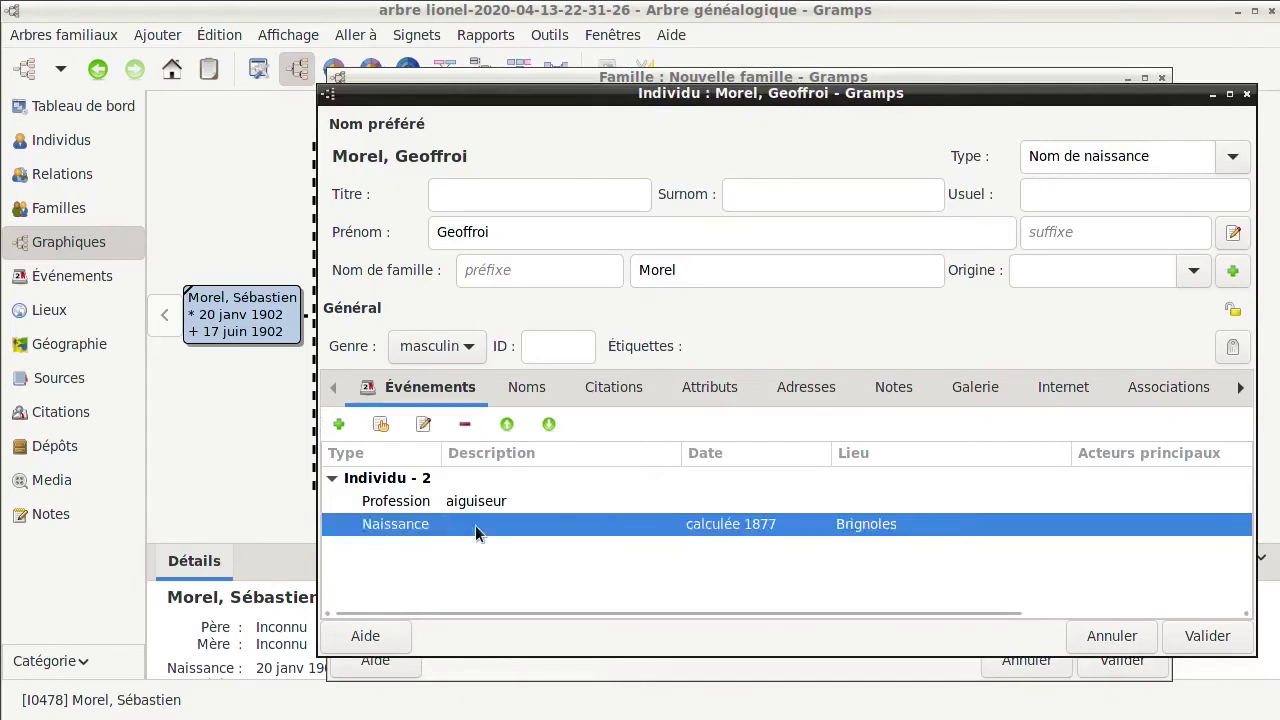
pyautogui.click(506, 424)
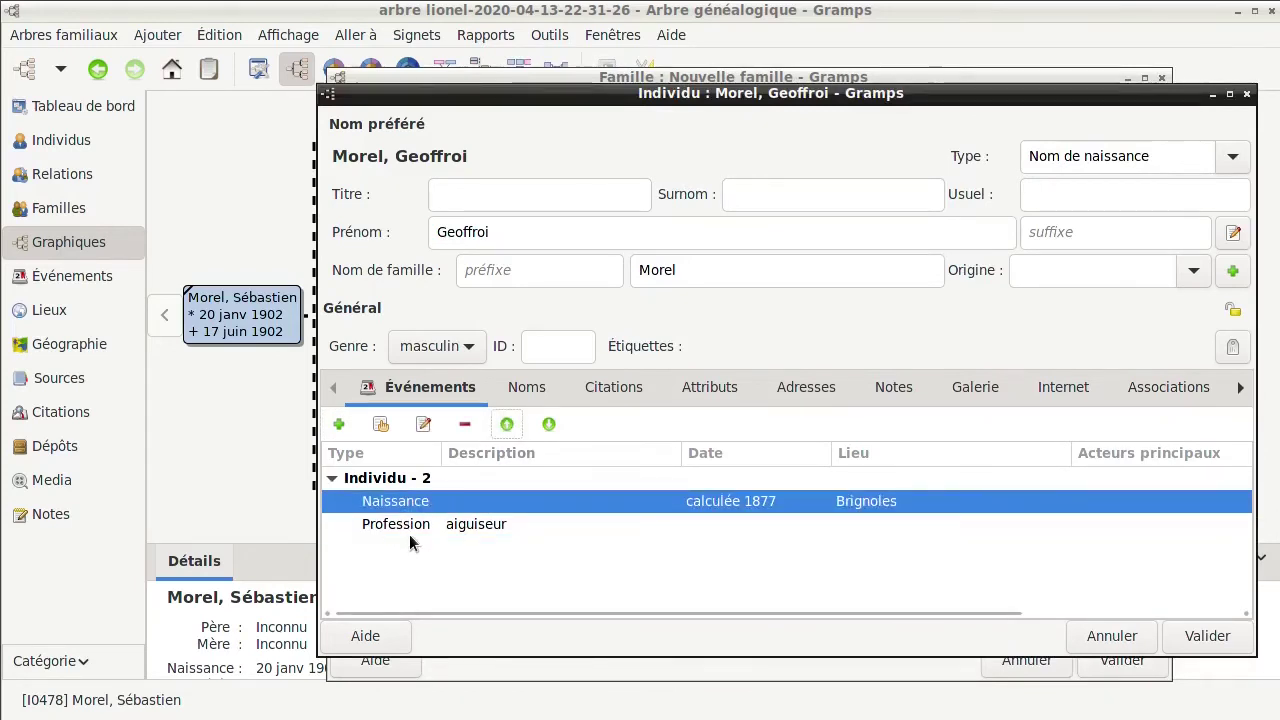
pyautogui.click(1199, 642)
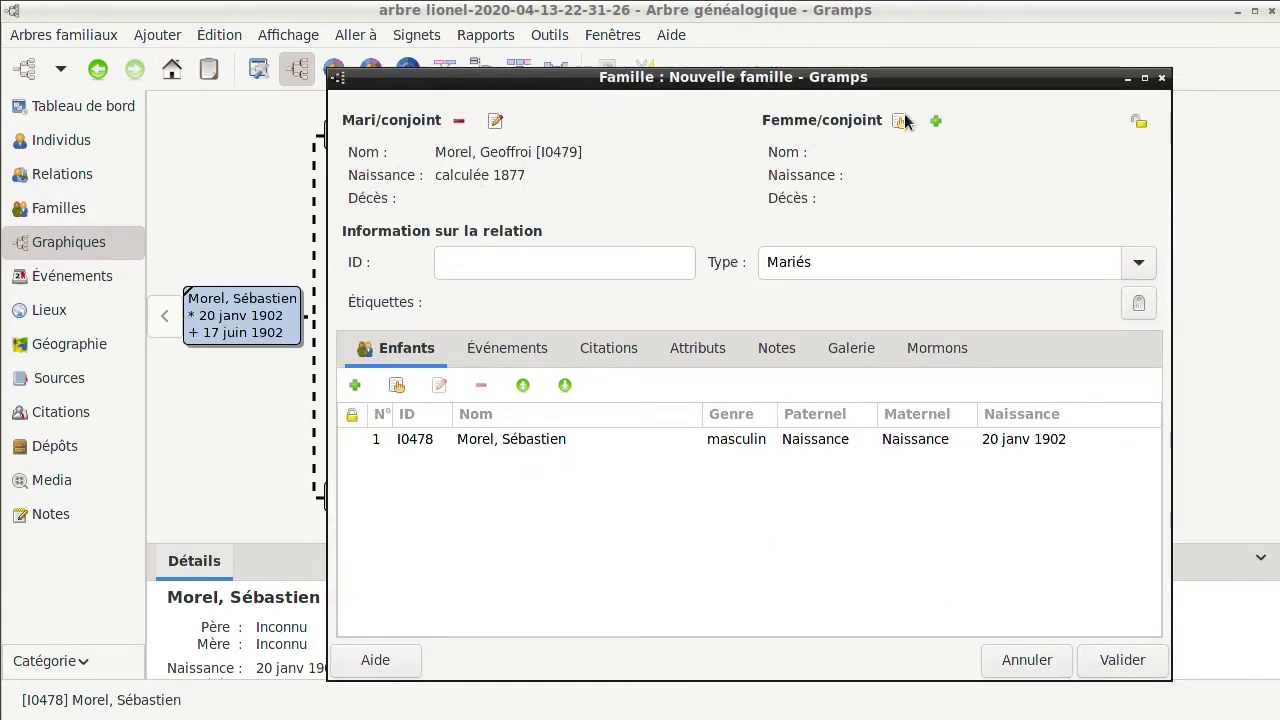
pyautogui.click(935, 121)
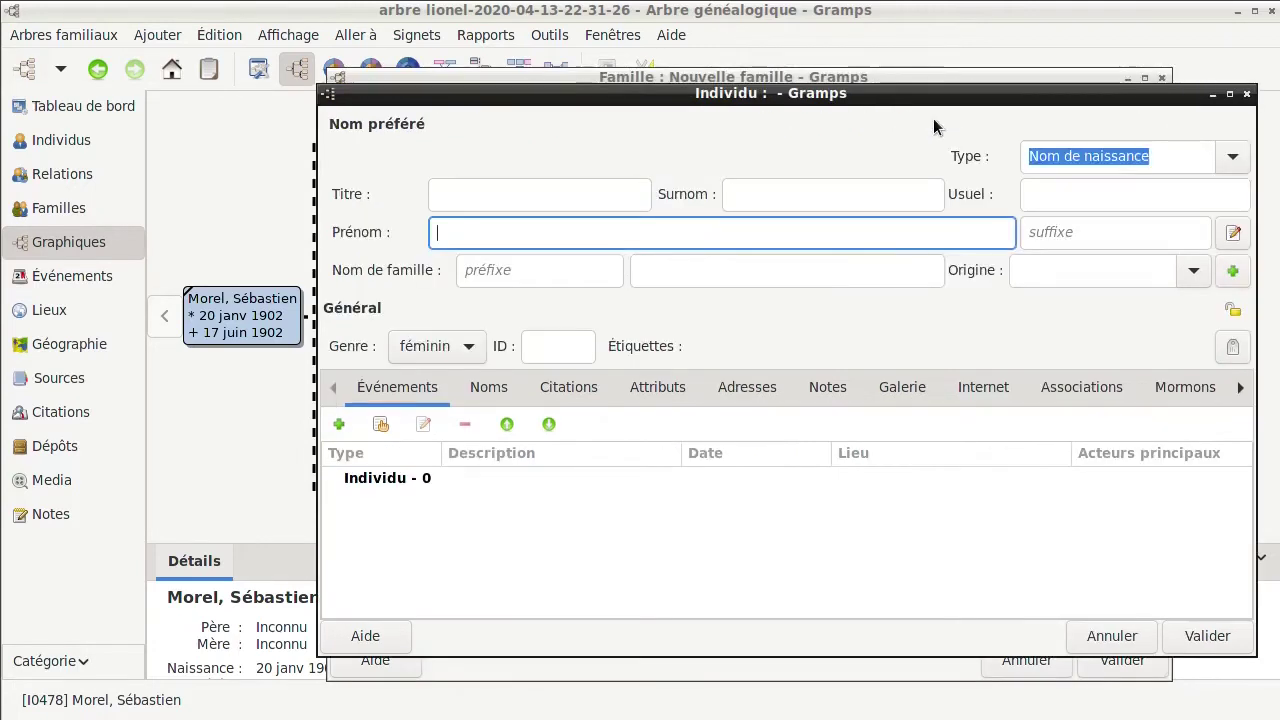
pyautogui.click(682, 272)
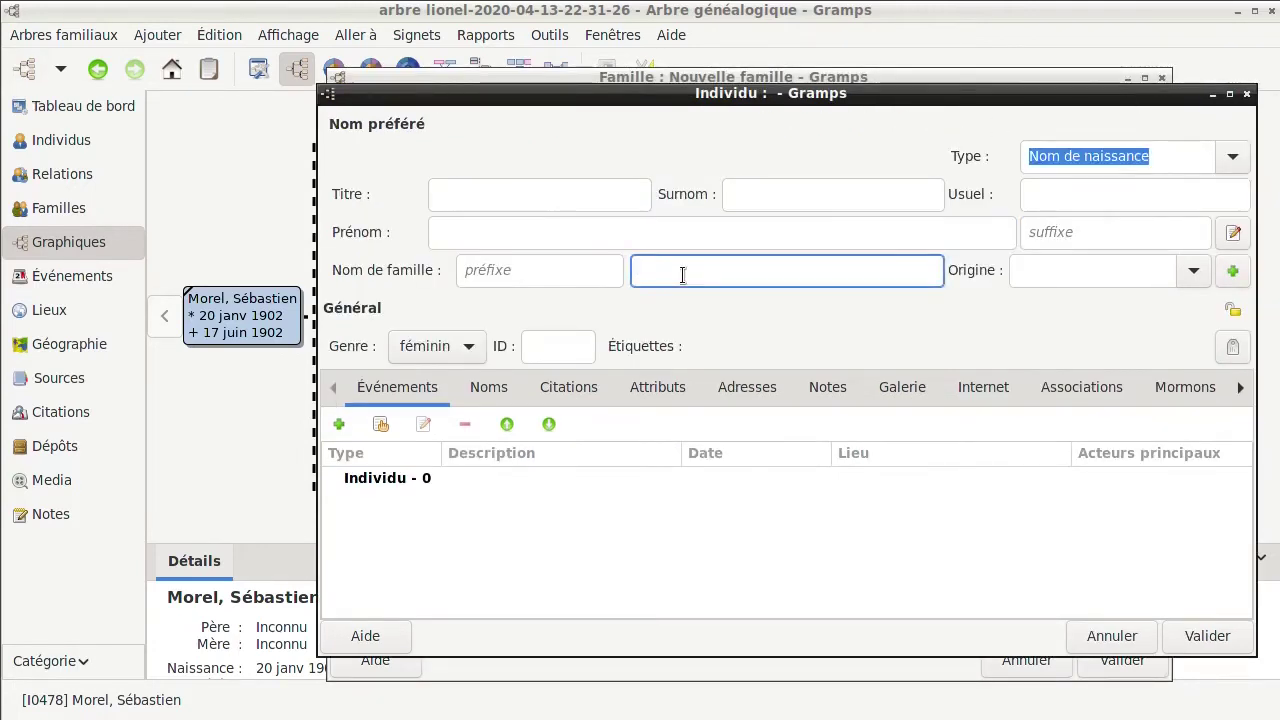
pyautogui.write('Rou')
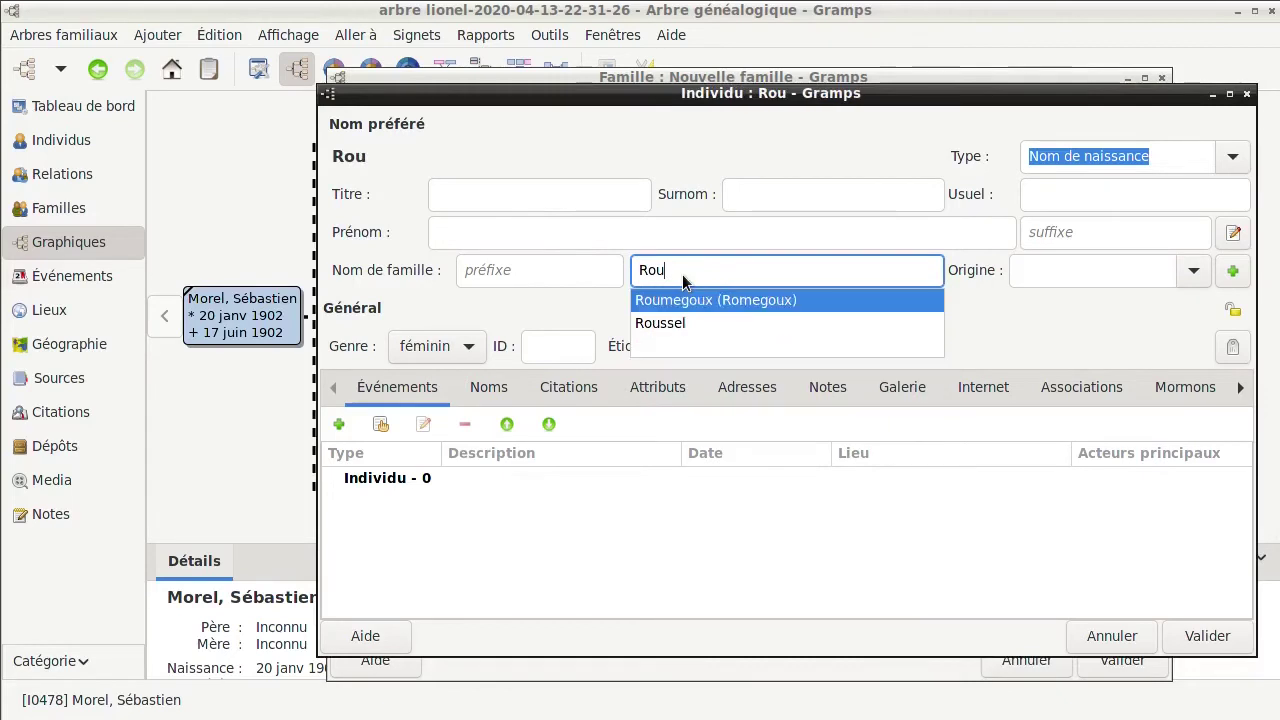
pyautogui.write('lps')
pyautogui.click(614, 229)
pyautogui.write('Ag')
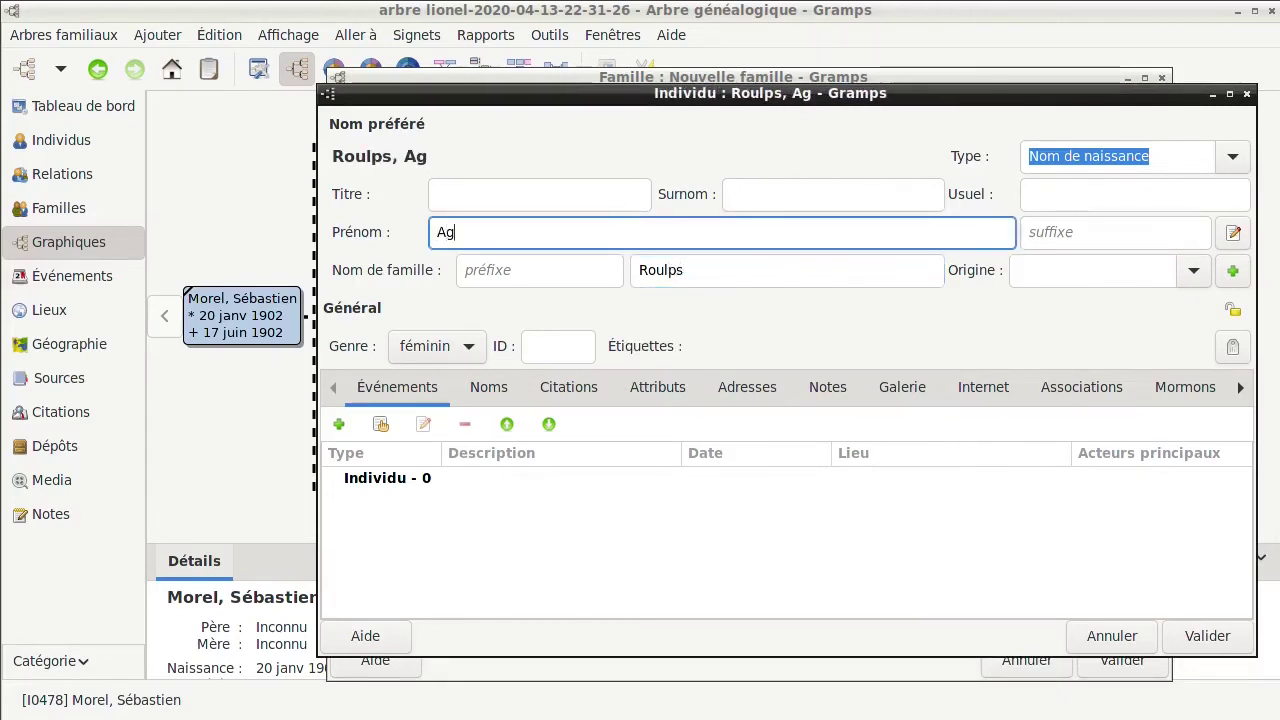
pyautogui.write('ata Maria')
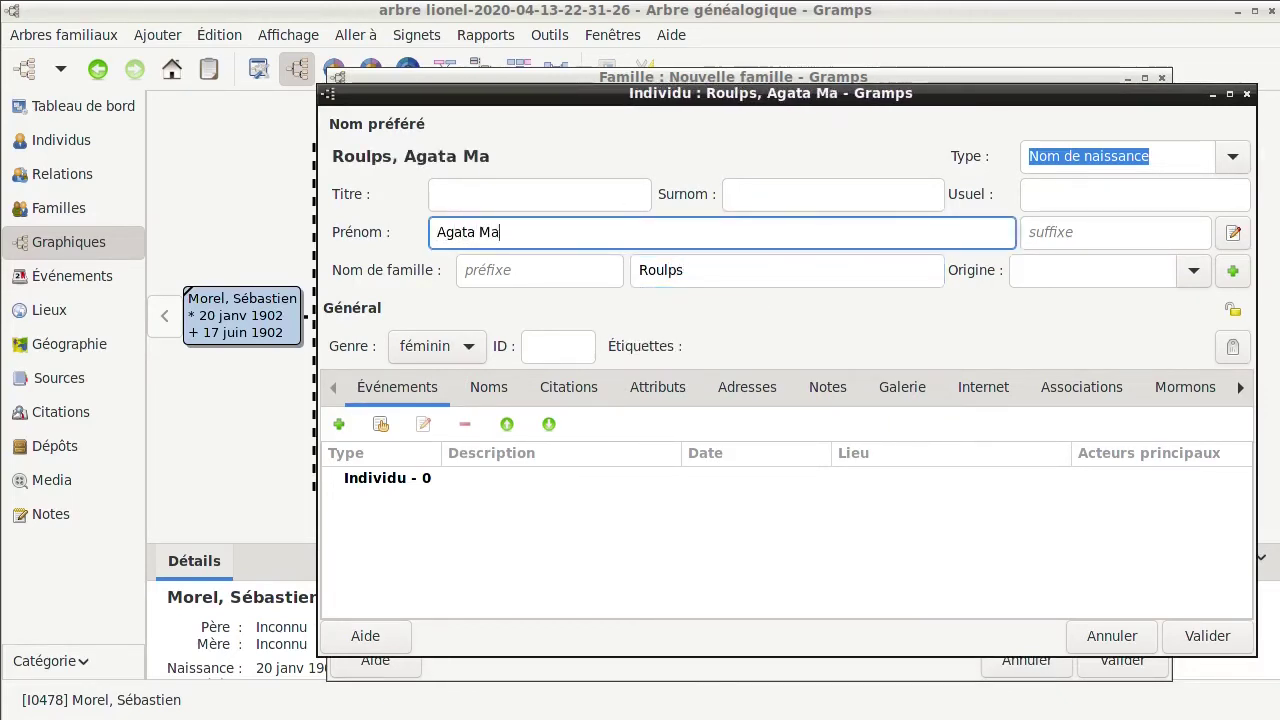
# Give Agata Maria a birth event dated Calculé(e) 1875
pyautogui.click(339, 424)
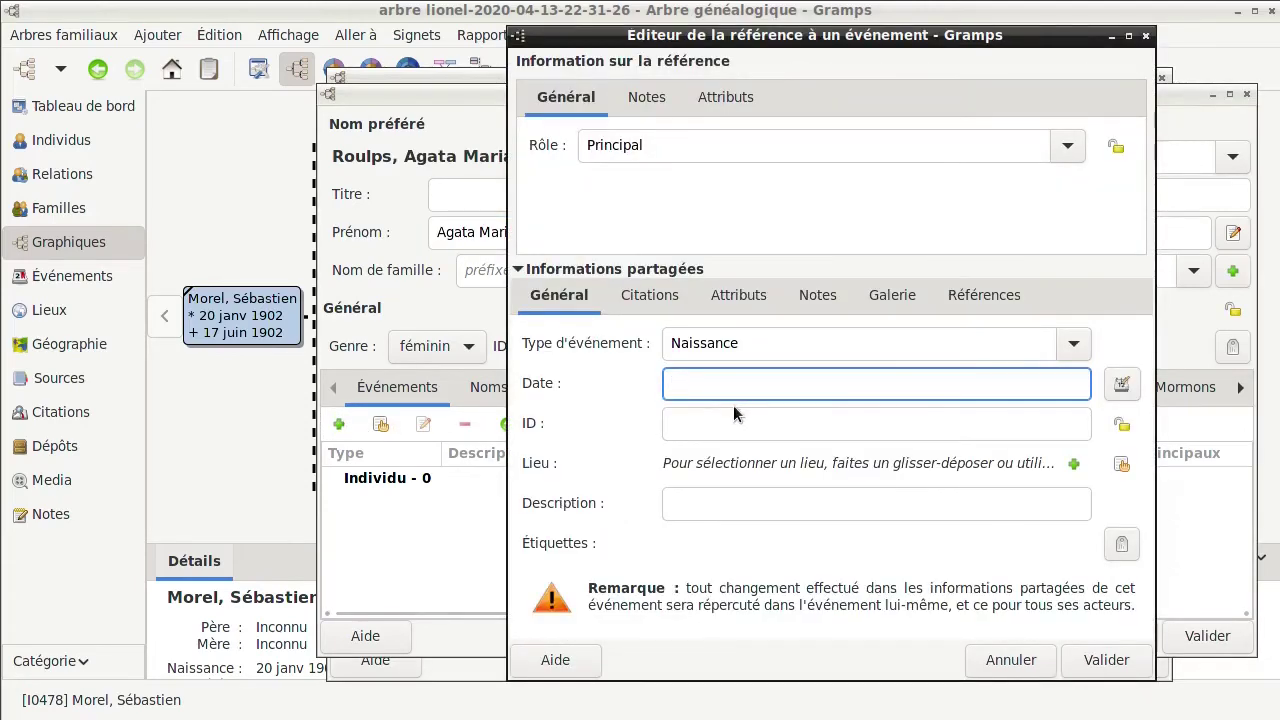
pyautogui.click(1121, 384)
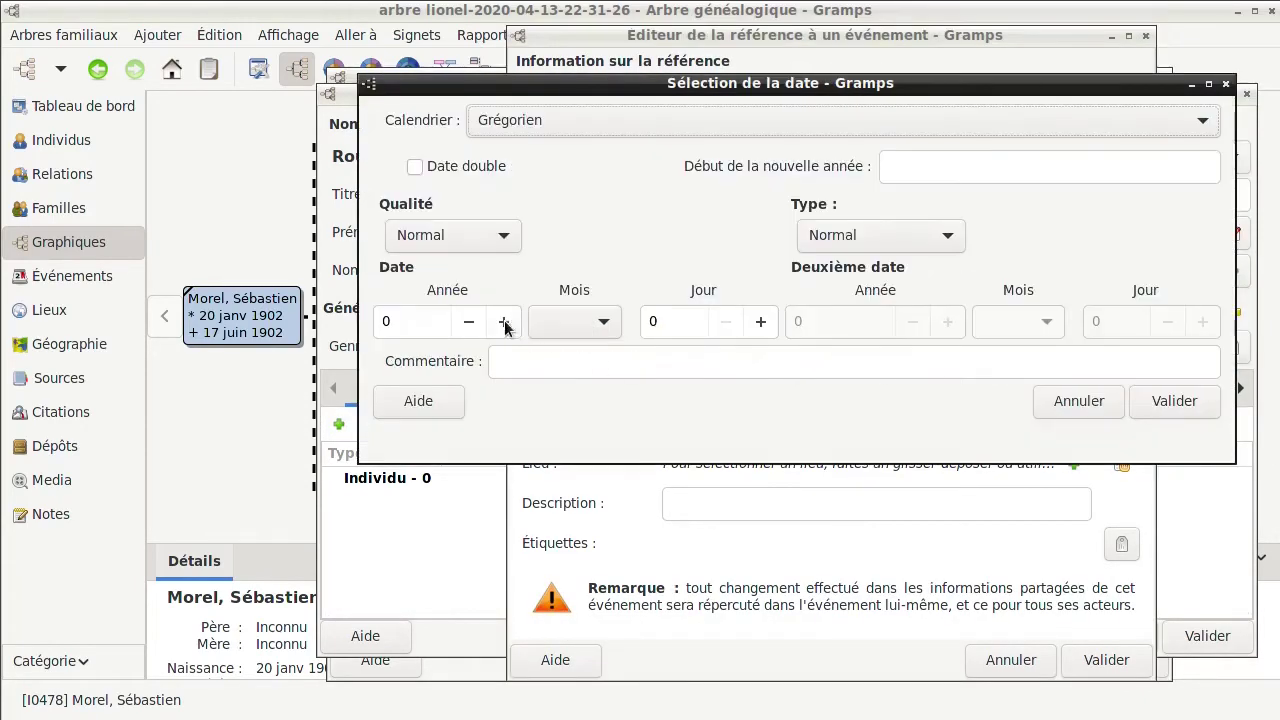
pyautogui.click(478, 234)
pyautogui.click(398, 294)
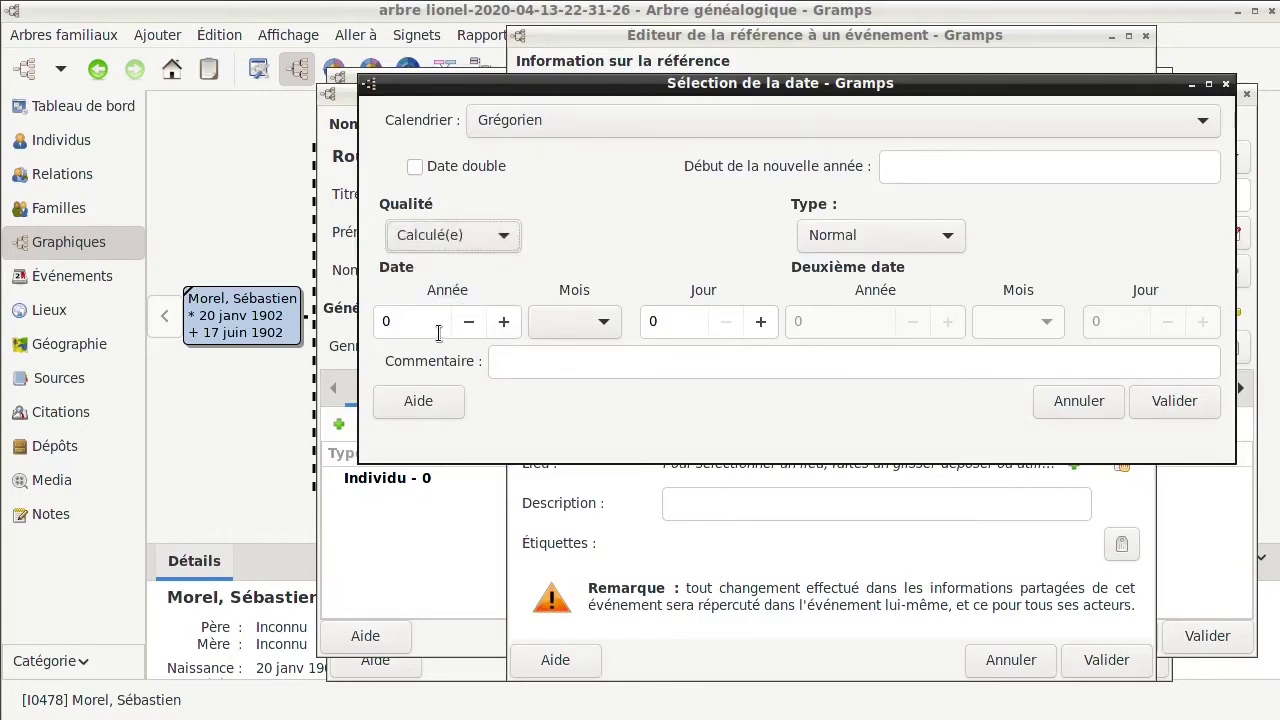
pyautogui.doubleClick(424, 320)
pyautogui.write('1875')
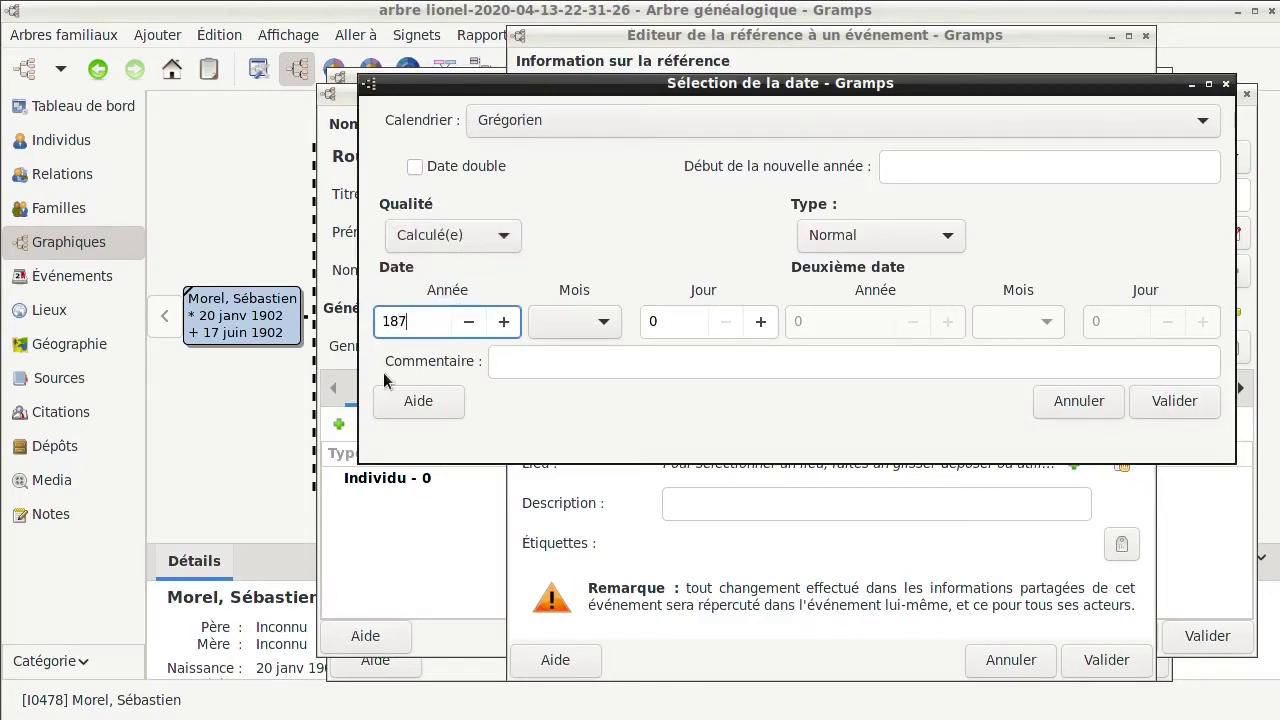
pyautogui.click(1163, 401)
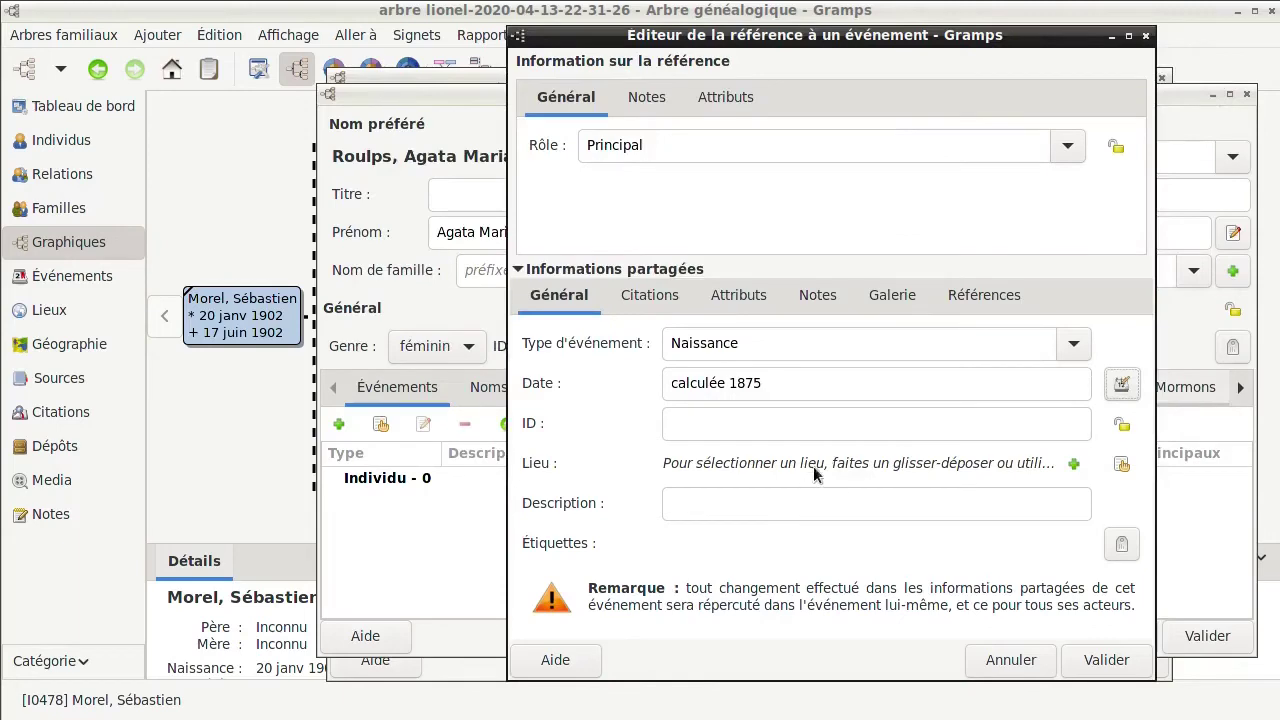
# Set the birth place to Pontechianale (Italie) and save Agata Maria as the wife
pyautogui.click(1121, 464)
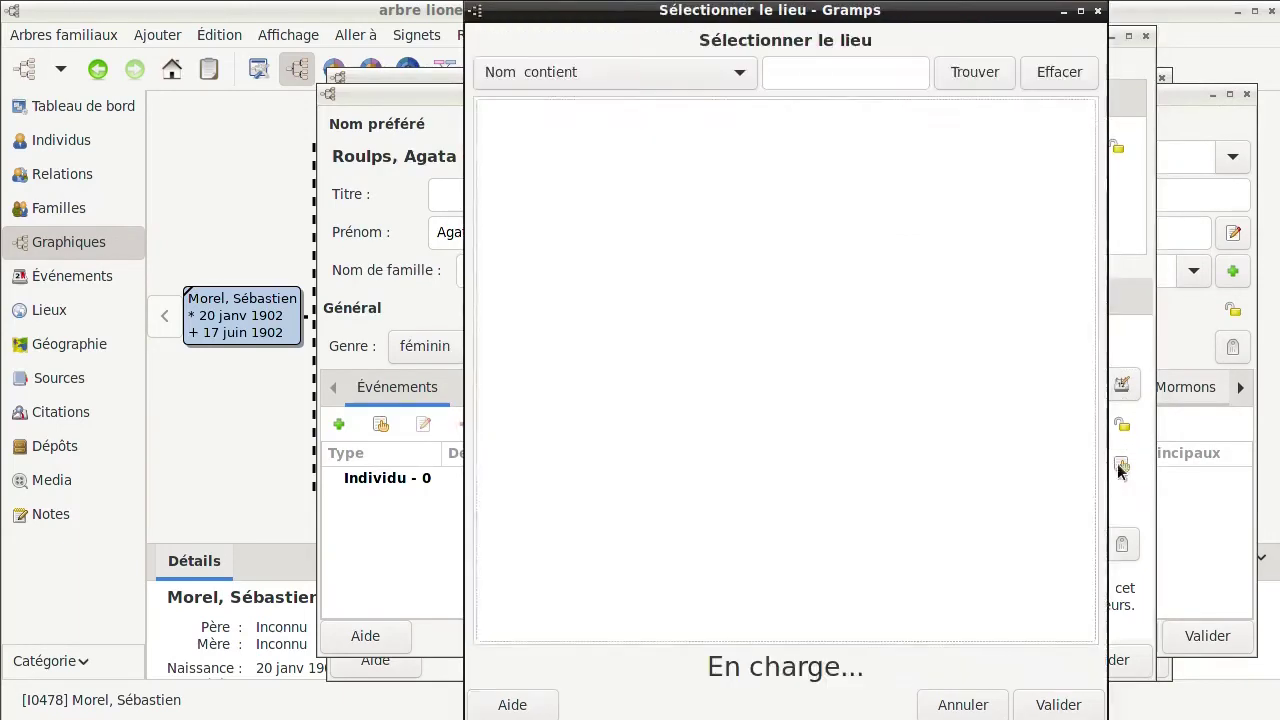
pyautogui.scroll(-5, 900, 440)
pyautogui.click(930, 491)
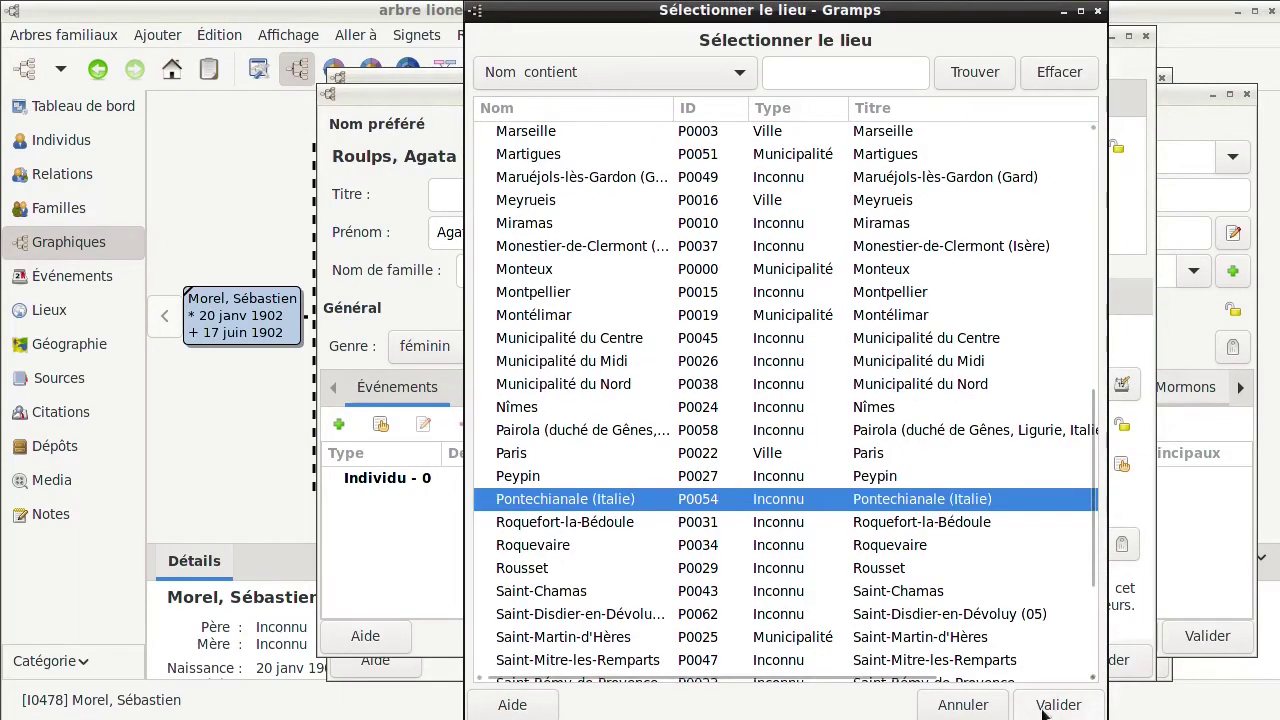
pyautogui.click(1045, 708)
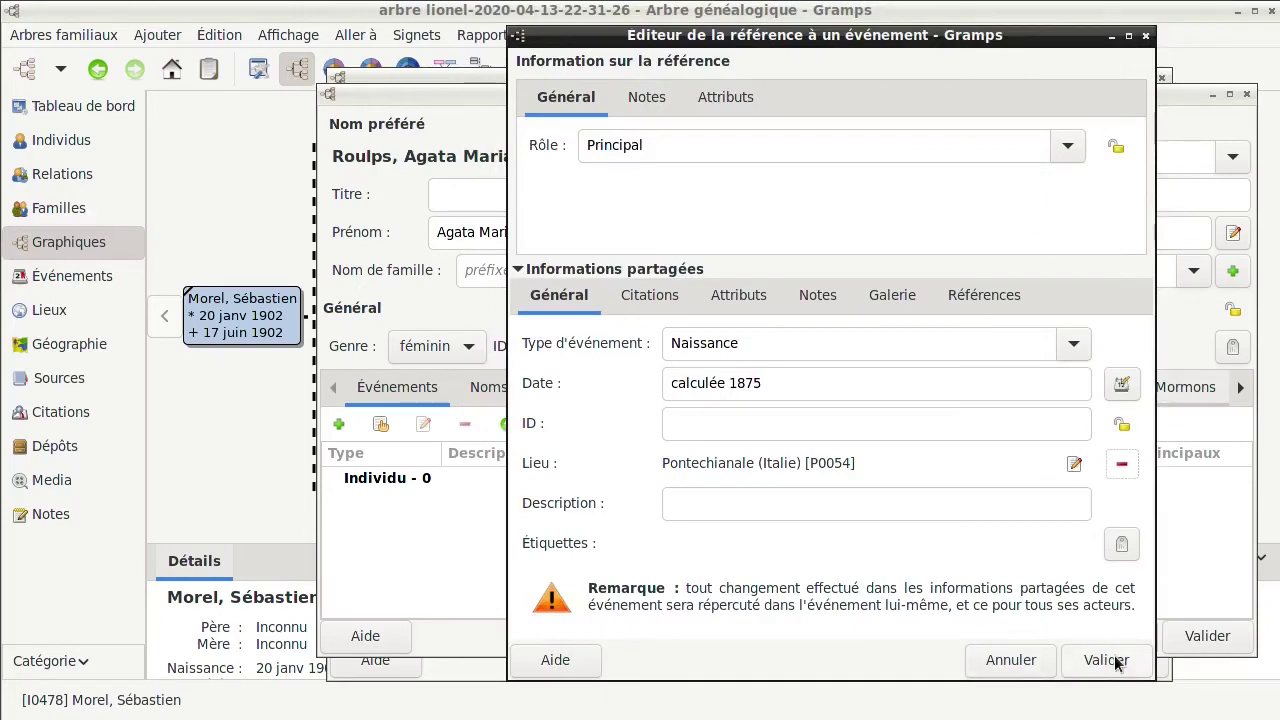
pyautogui.click(1106, 660)
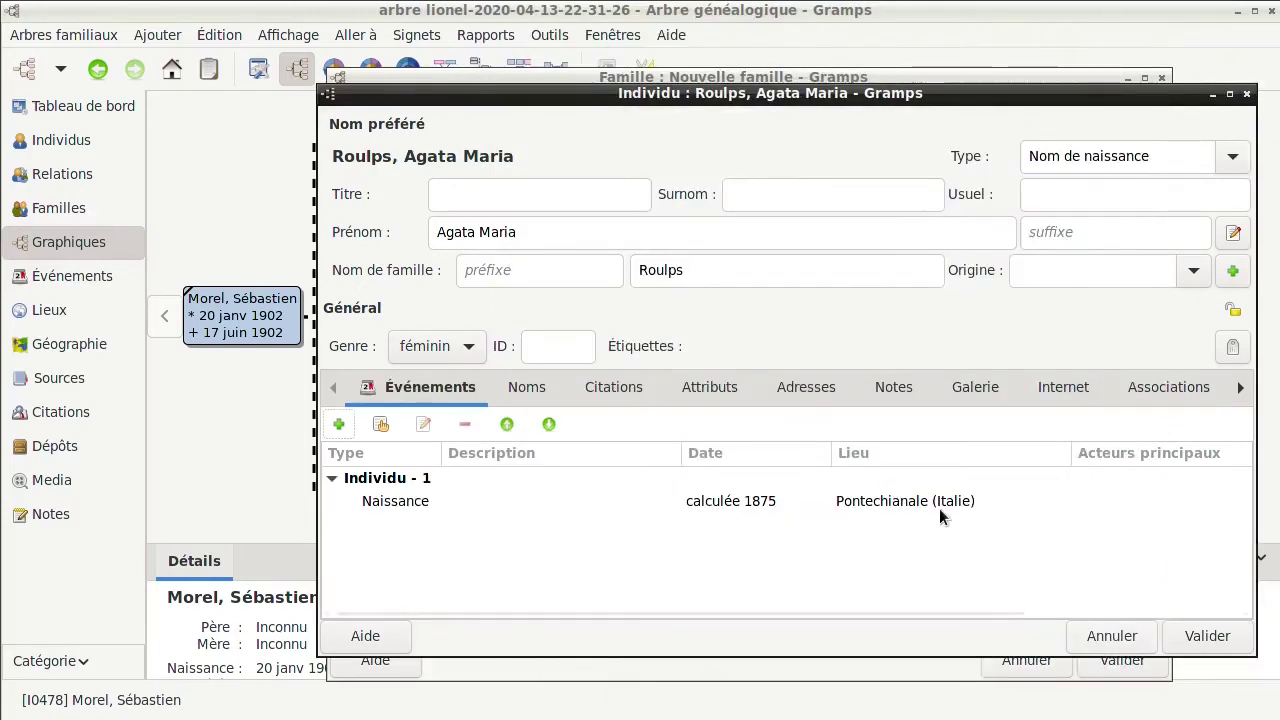
pyautogui.click(1208, 637)
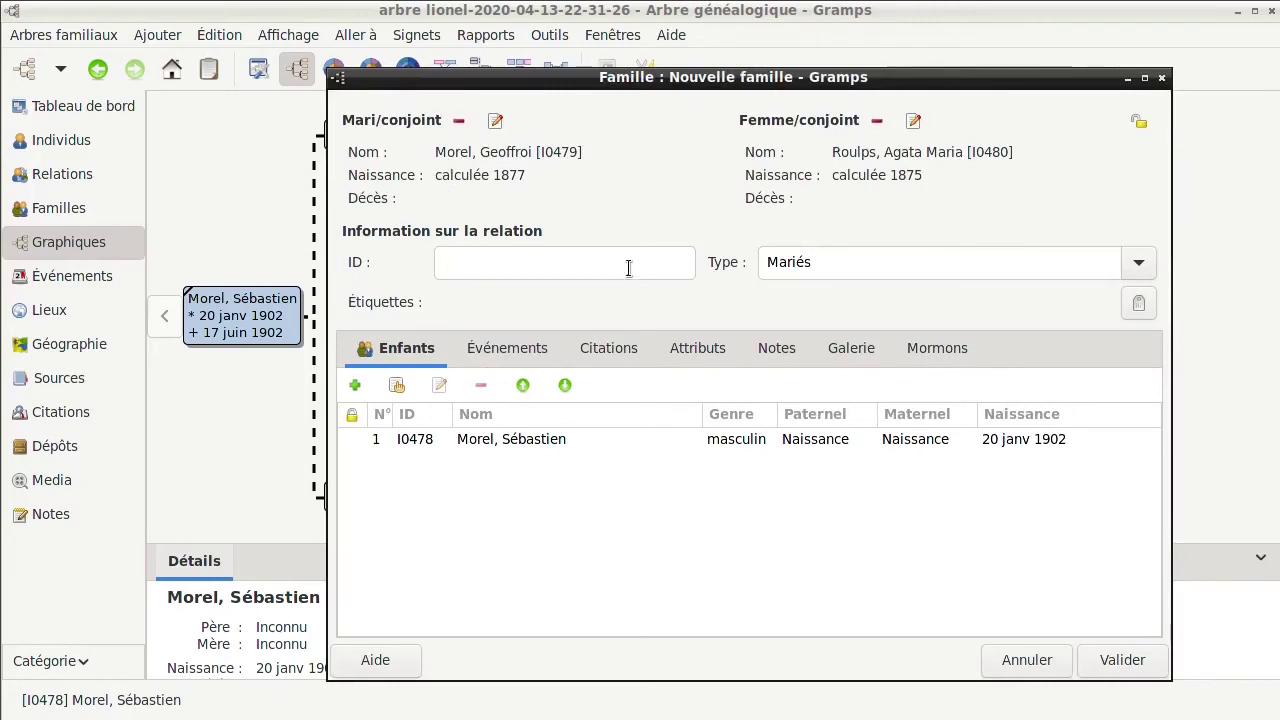
pyautogui.click(507, 349)
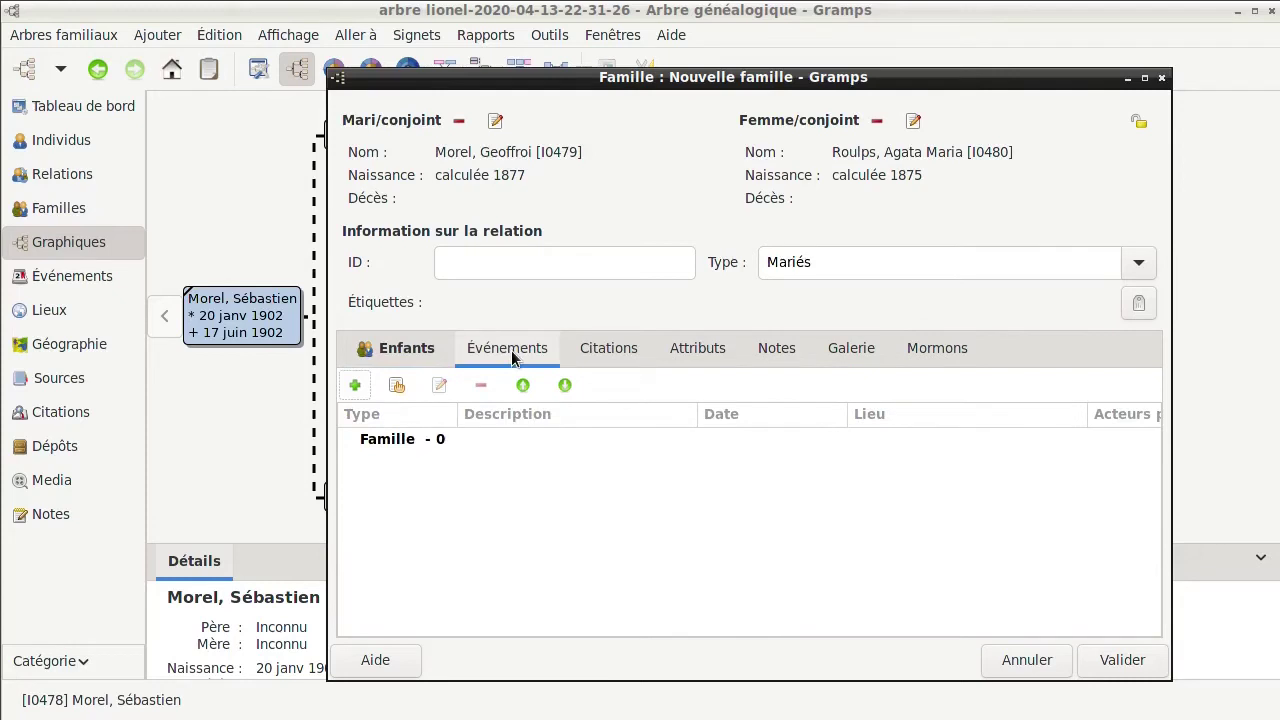
pyautogui.click(356, 387)
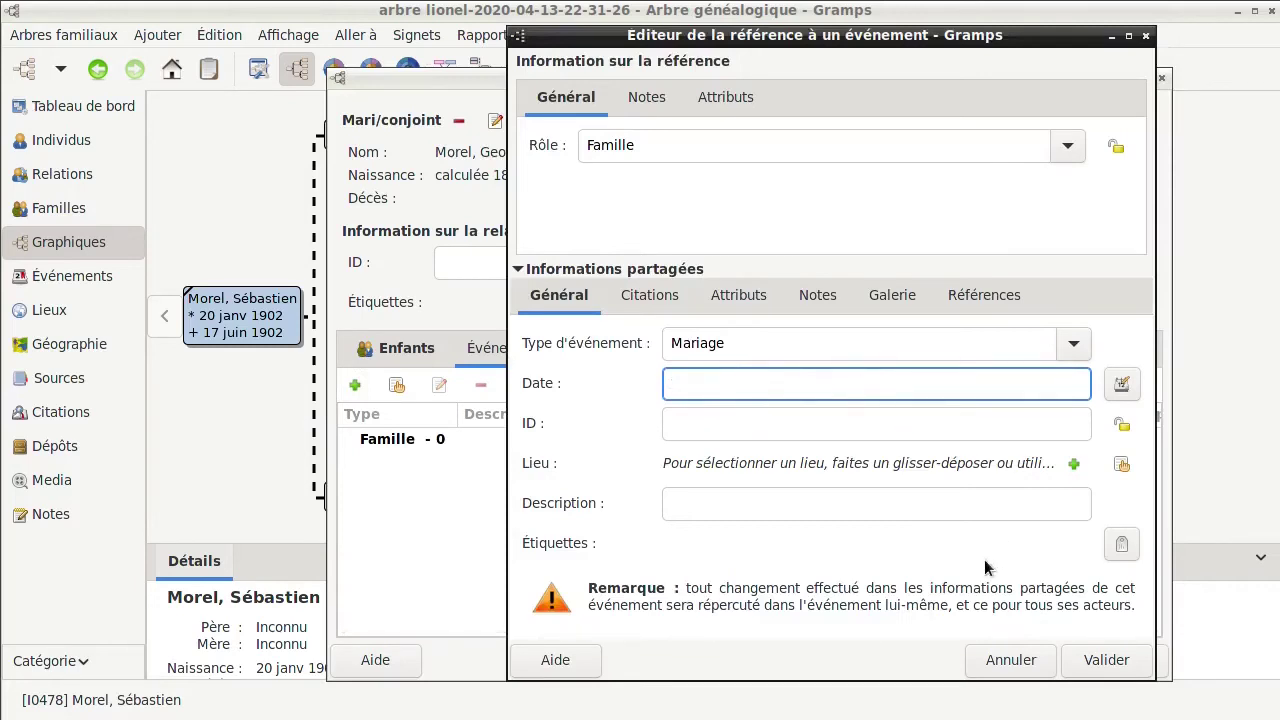
pyautogui.click(1005, 664)
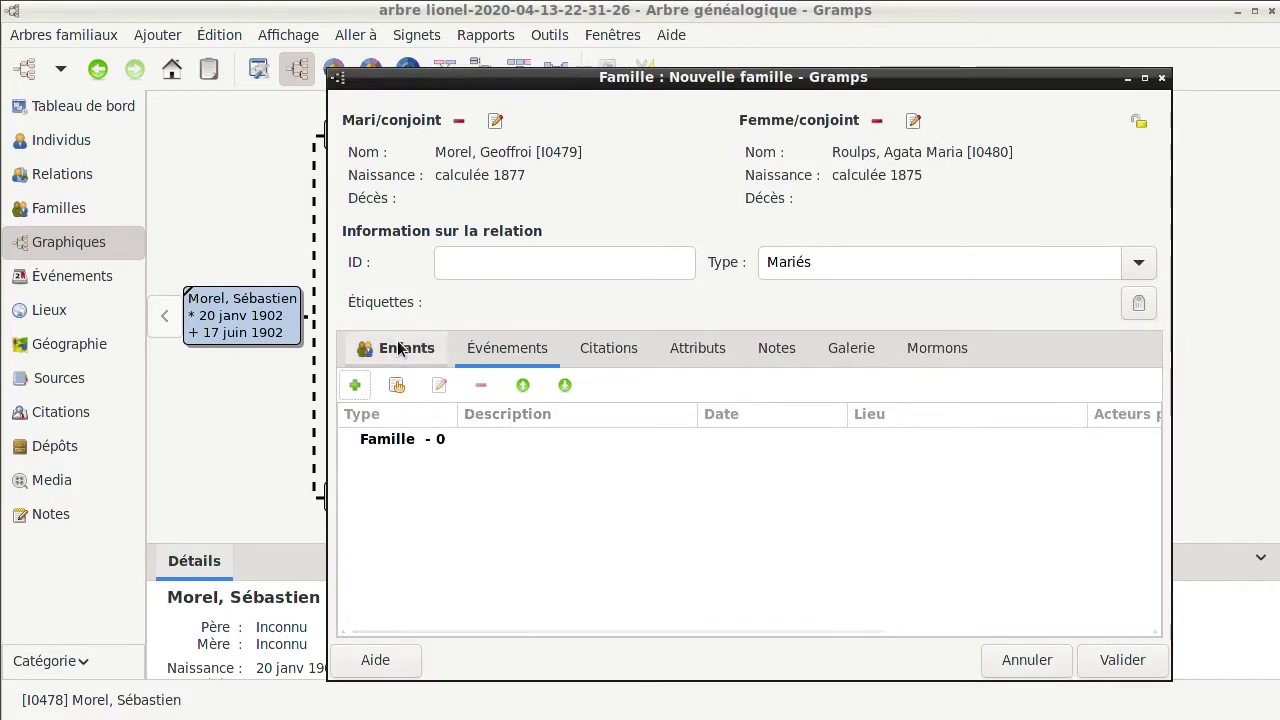
pyautogui.click(400, 348)
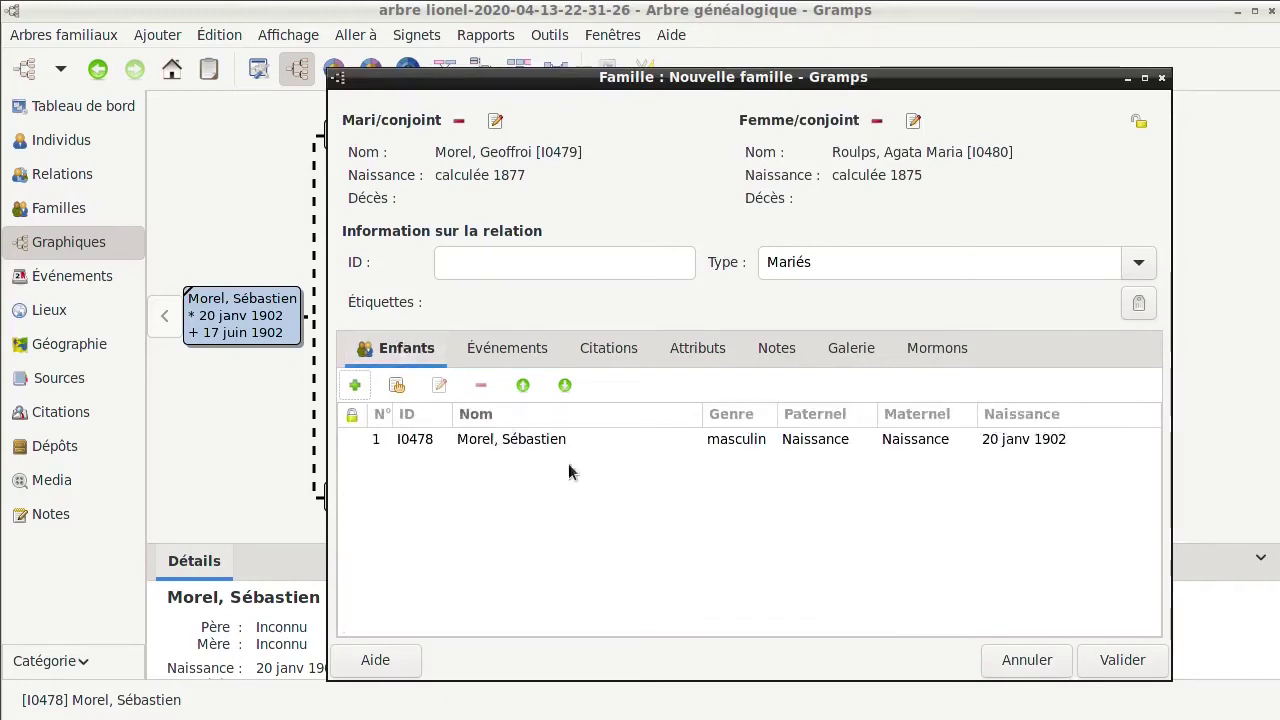
pyautogui.click(1133, 668)
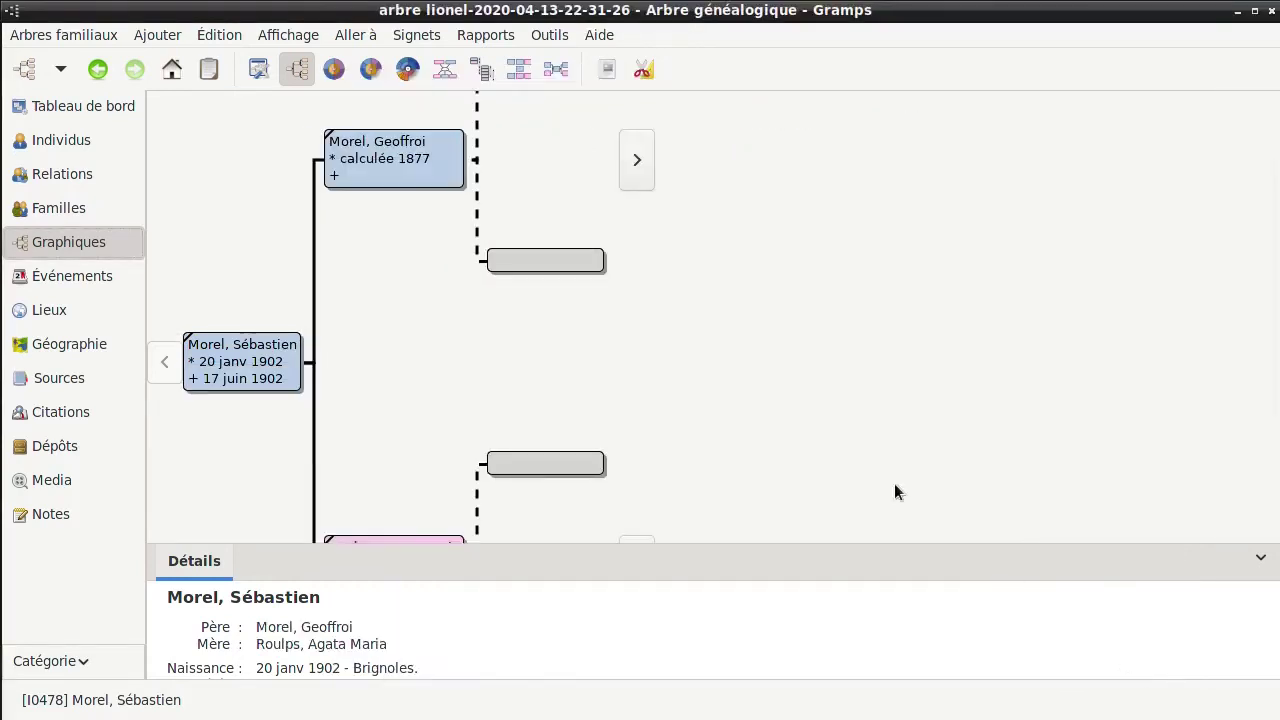
pyautogui.moveTo(409, 372); pyautogui.dragTo(535, 272)
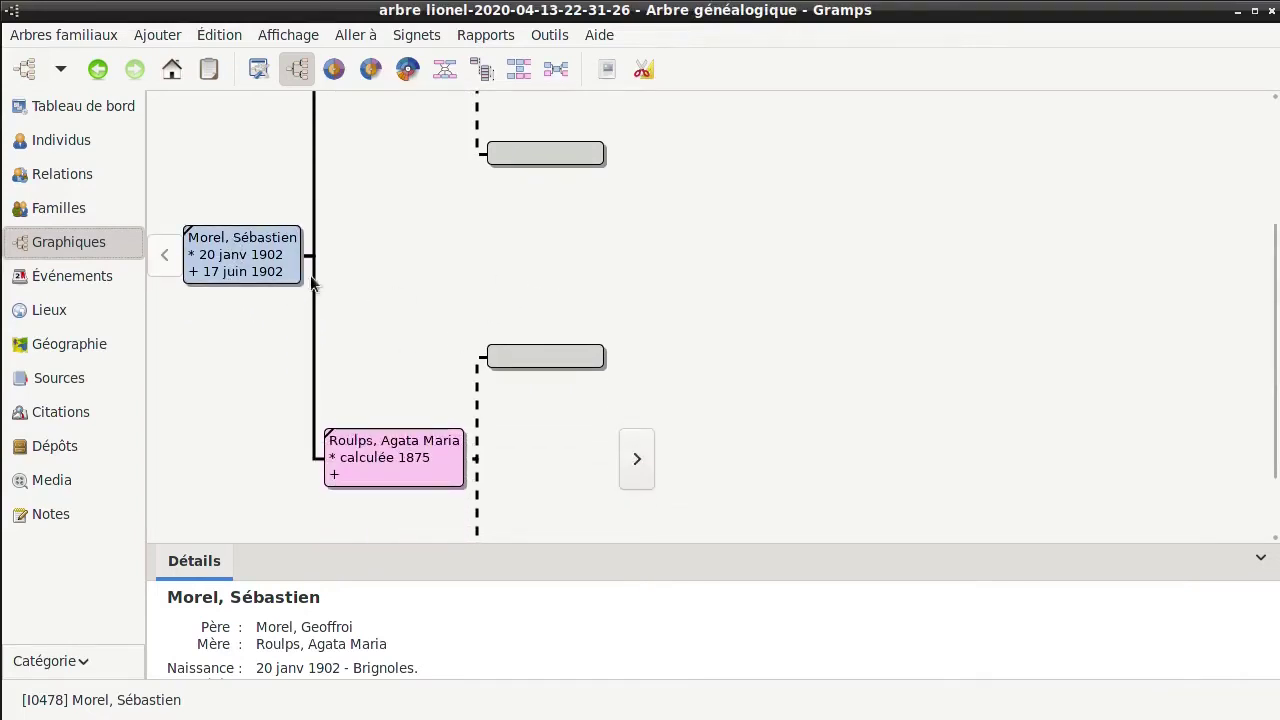
pyautogui.moveTo(394, 251); pyautogui.dragTo(409, 351)
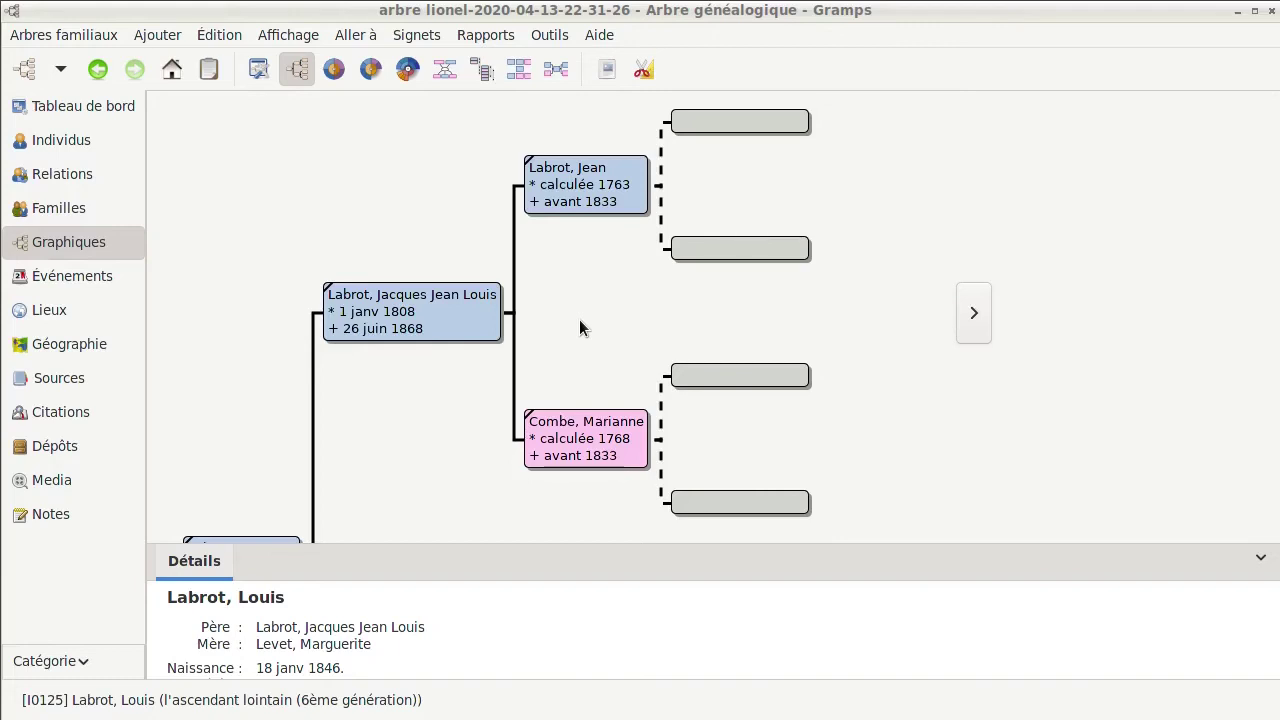
pyautogui.click(574, 186)
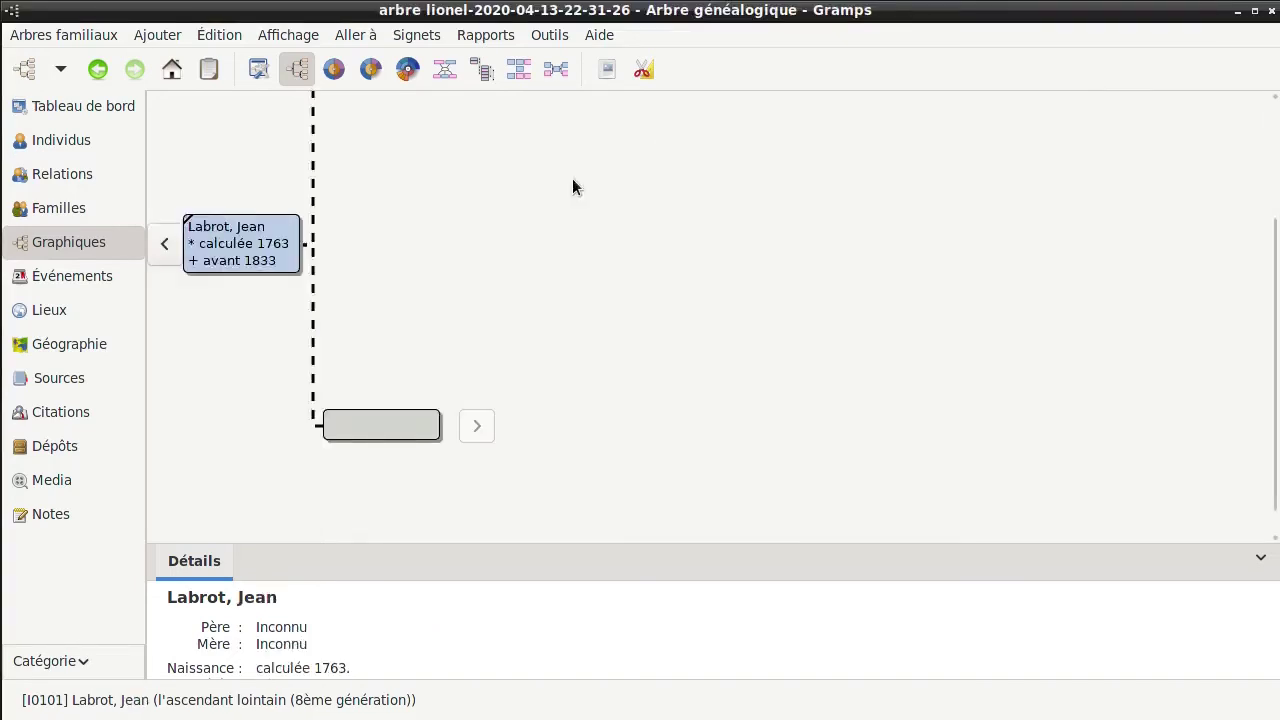
pyautogui.doubleClick(237, 252)
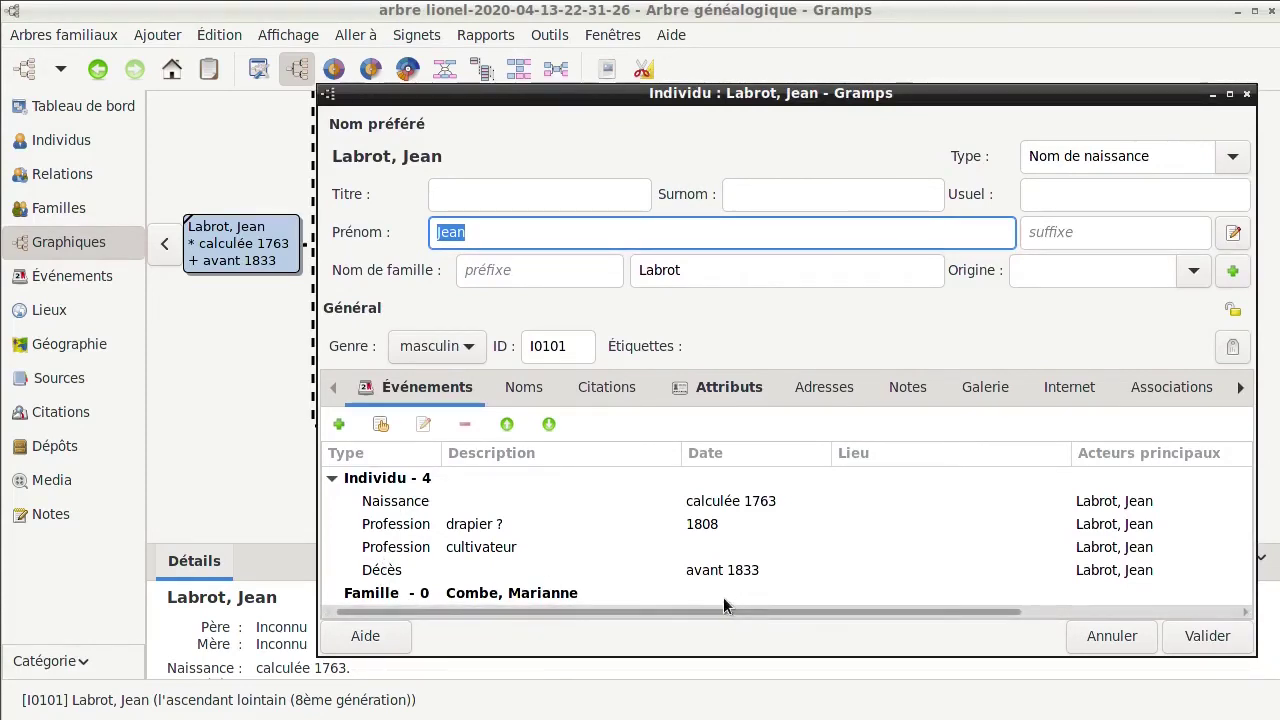
pyautogui.click(388, 595)
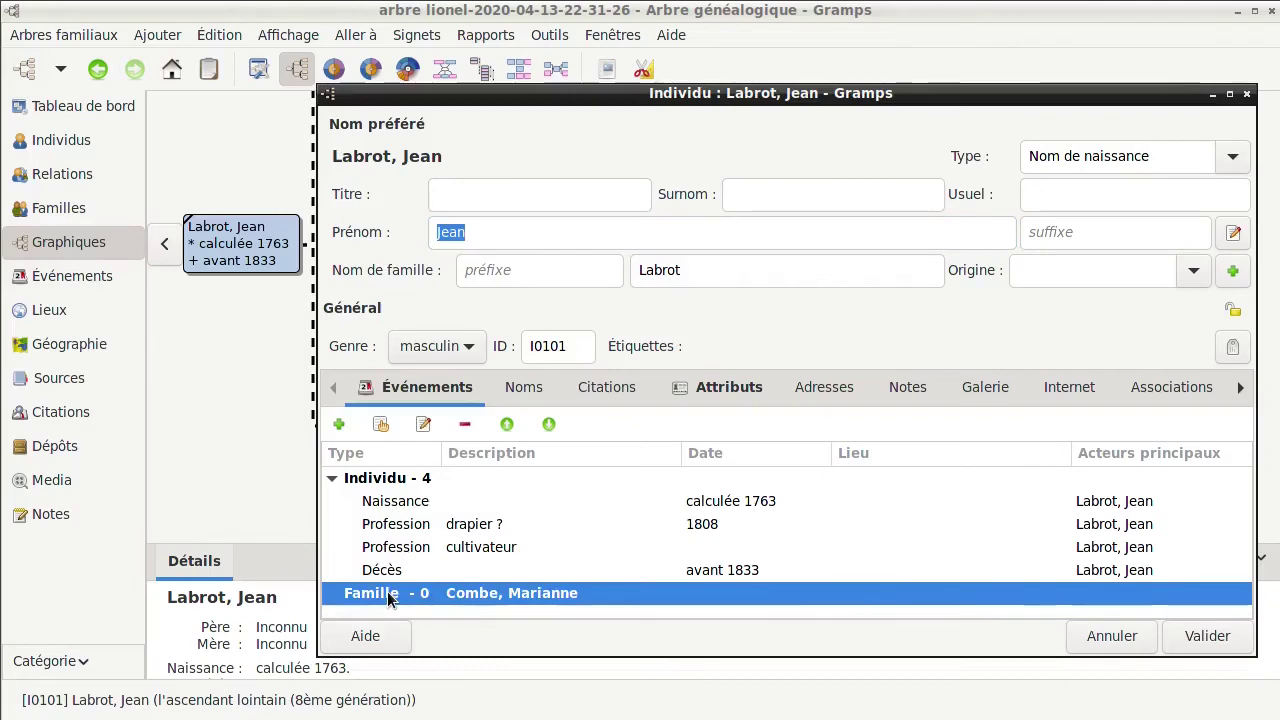
pyautogui.doubleClick(388, 595)
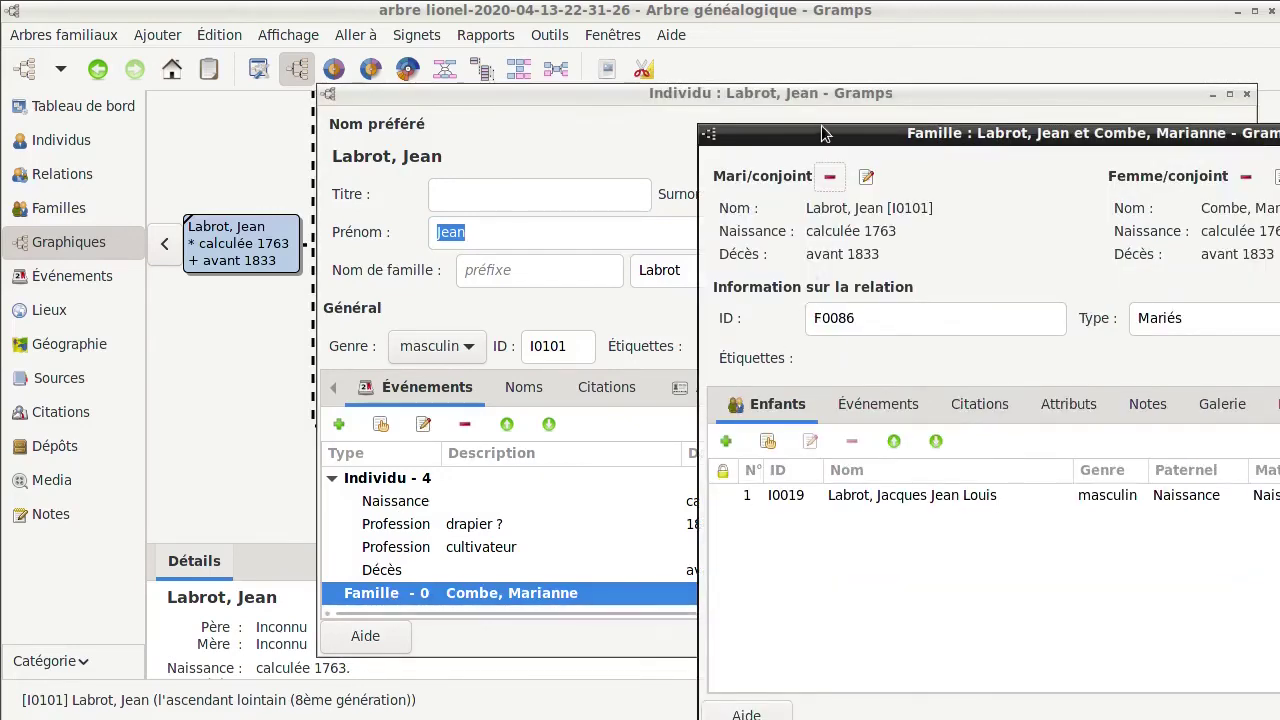
pyautogui.moveTo(819, 132); pyautogui.dragTo(447, 88)
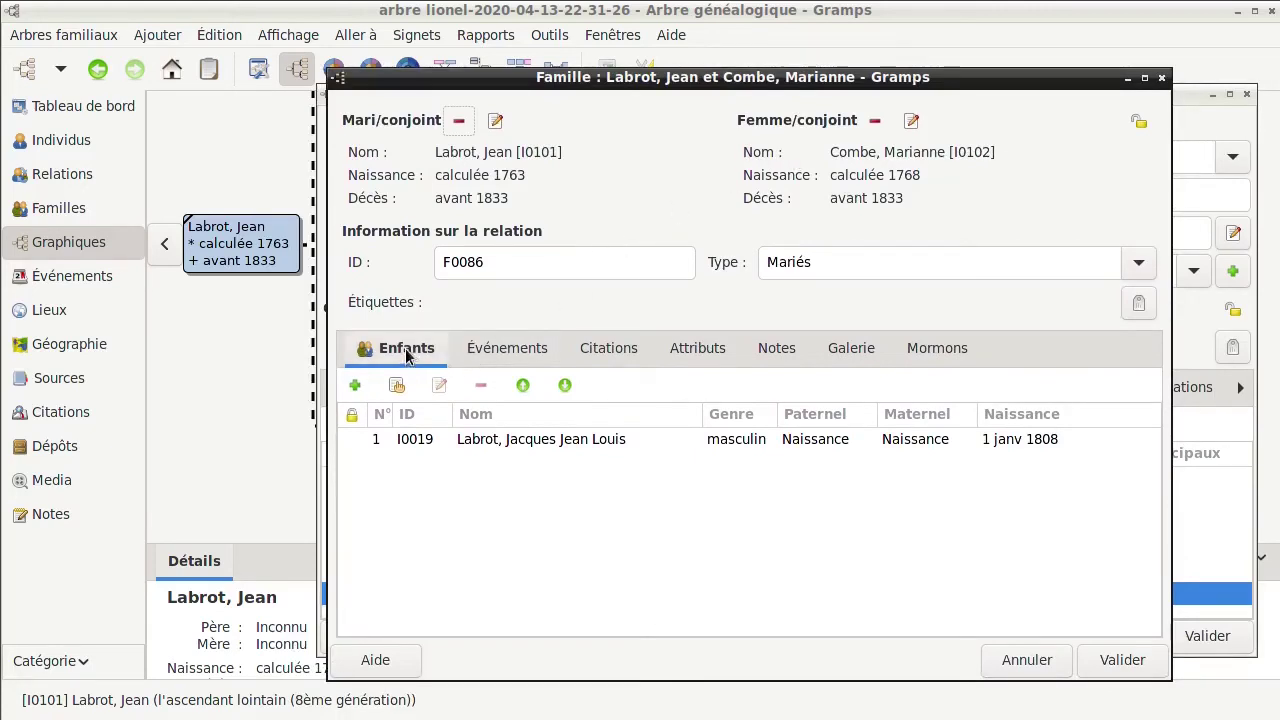
pyautogui.click(507, 350)
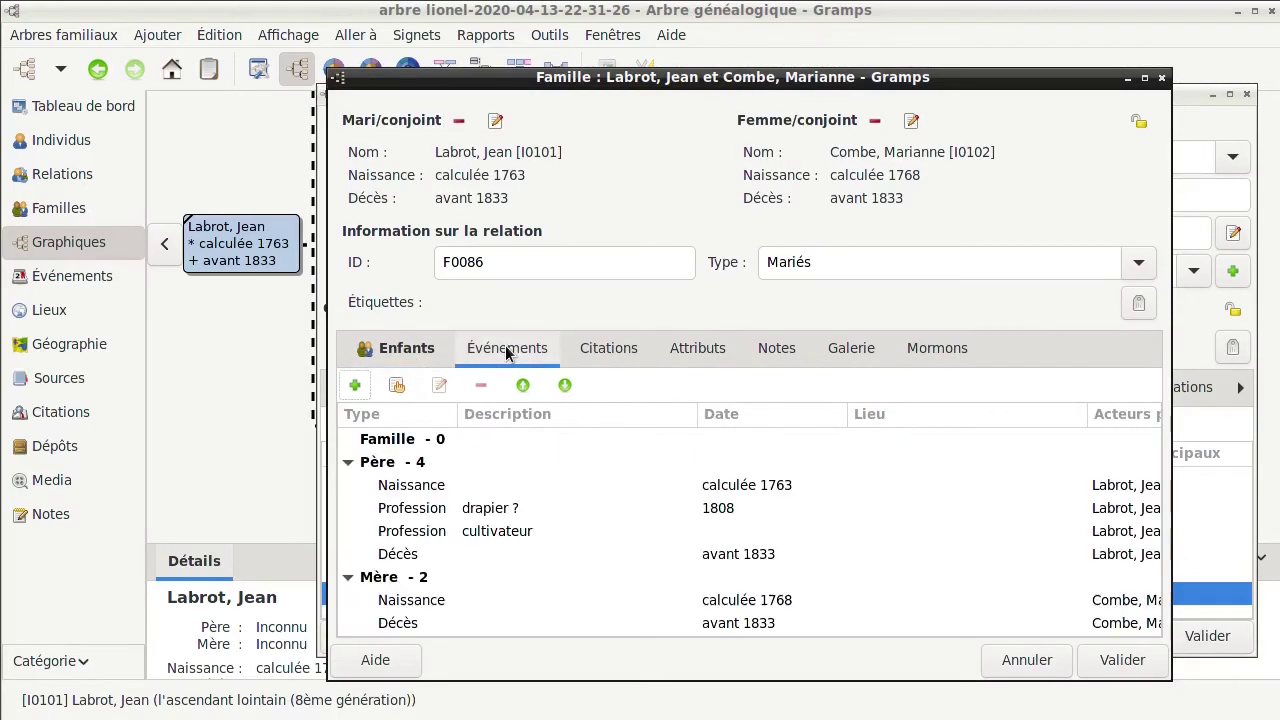
pyautogui.click(355, 387)
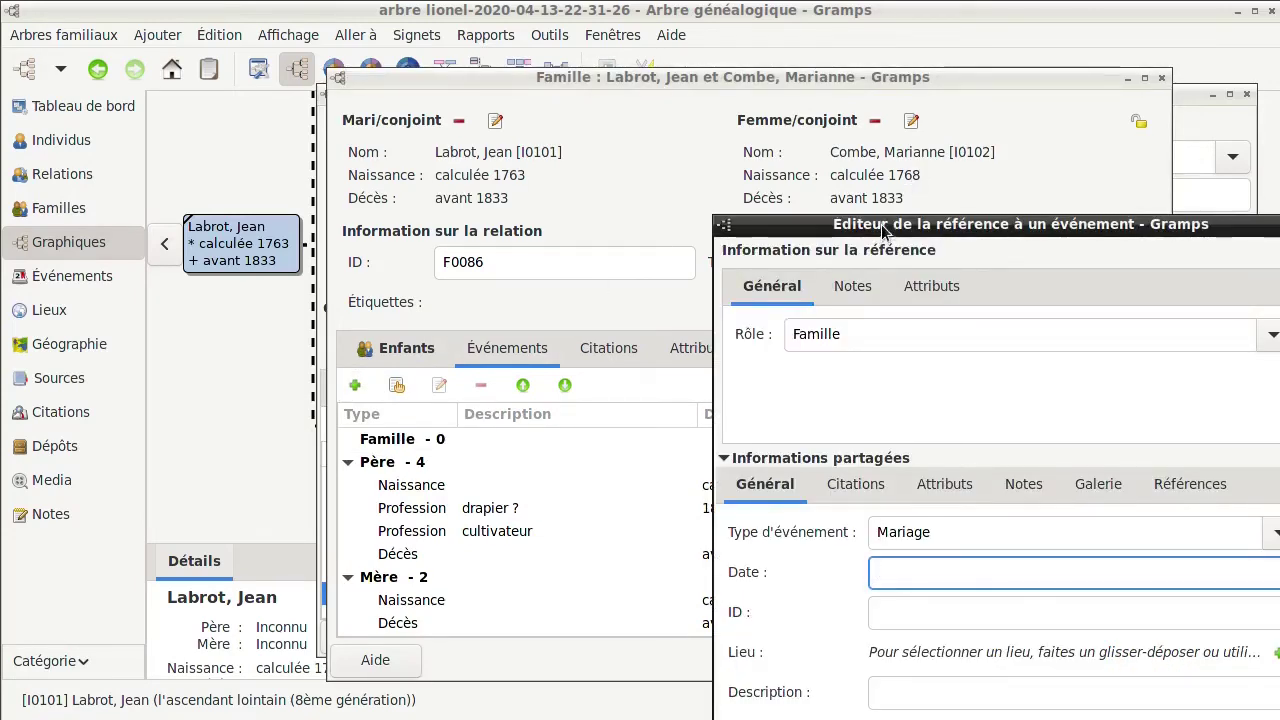
pyautogui.moveTo(883, 230); pyautogui.dragTo(674, 34)
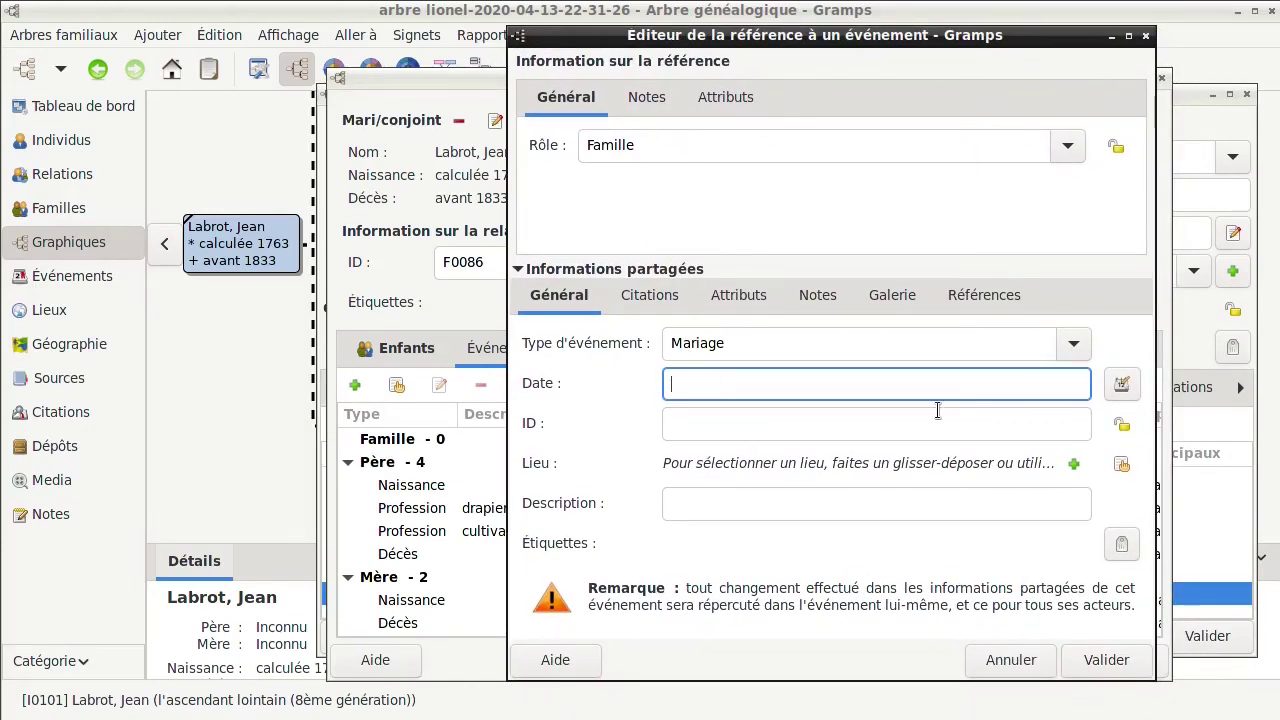
# Give the marriage a Républicain français date: Messidor 24, year 13
pyautogui.click(1122, 386)
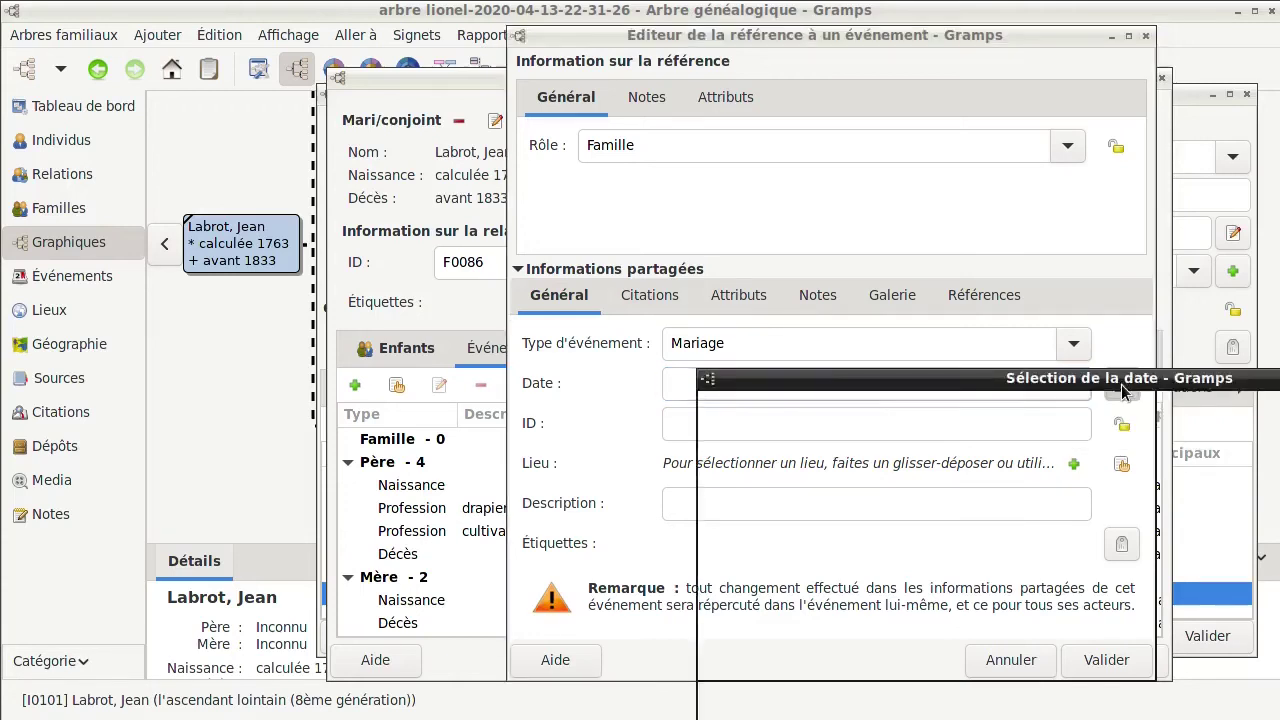
pyautogui.moveTo(980, 374); pyautogui.dragTo(630, 254)
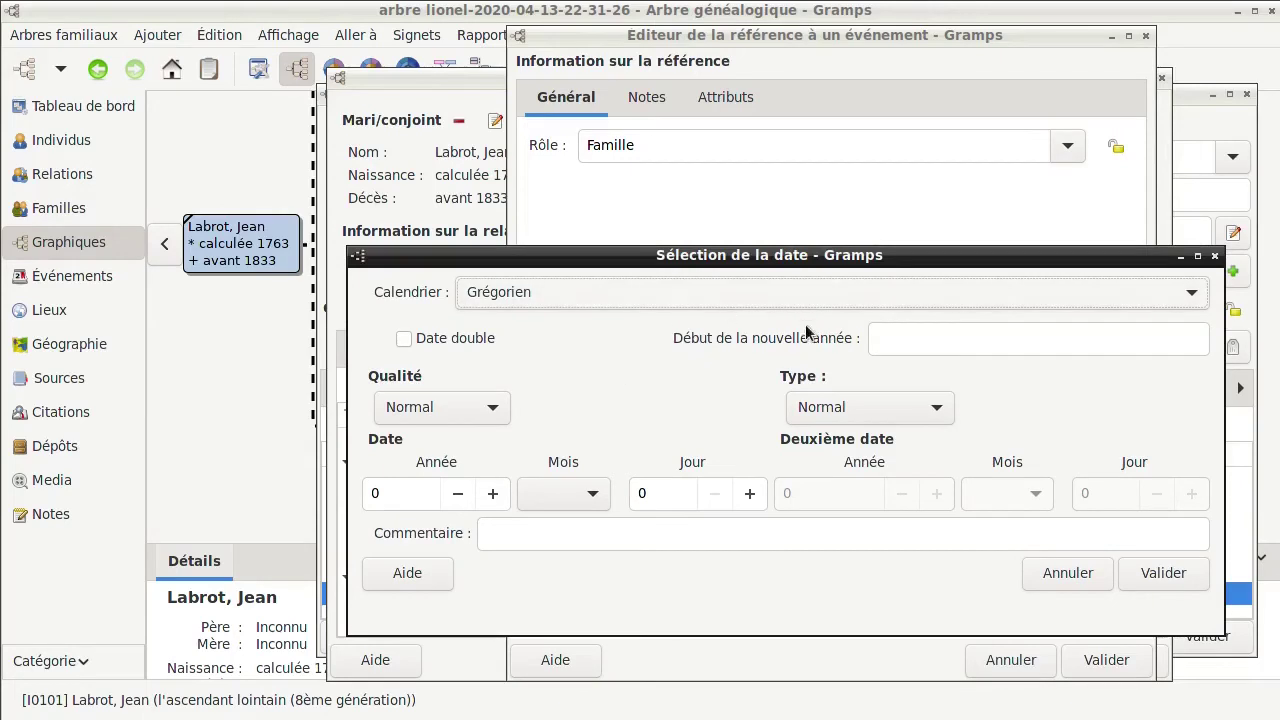
pyautogui.click(642, 290)
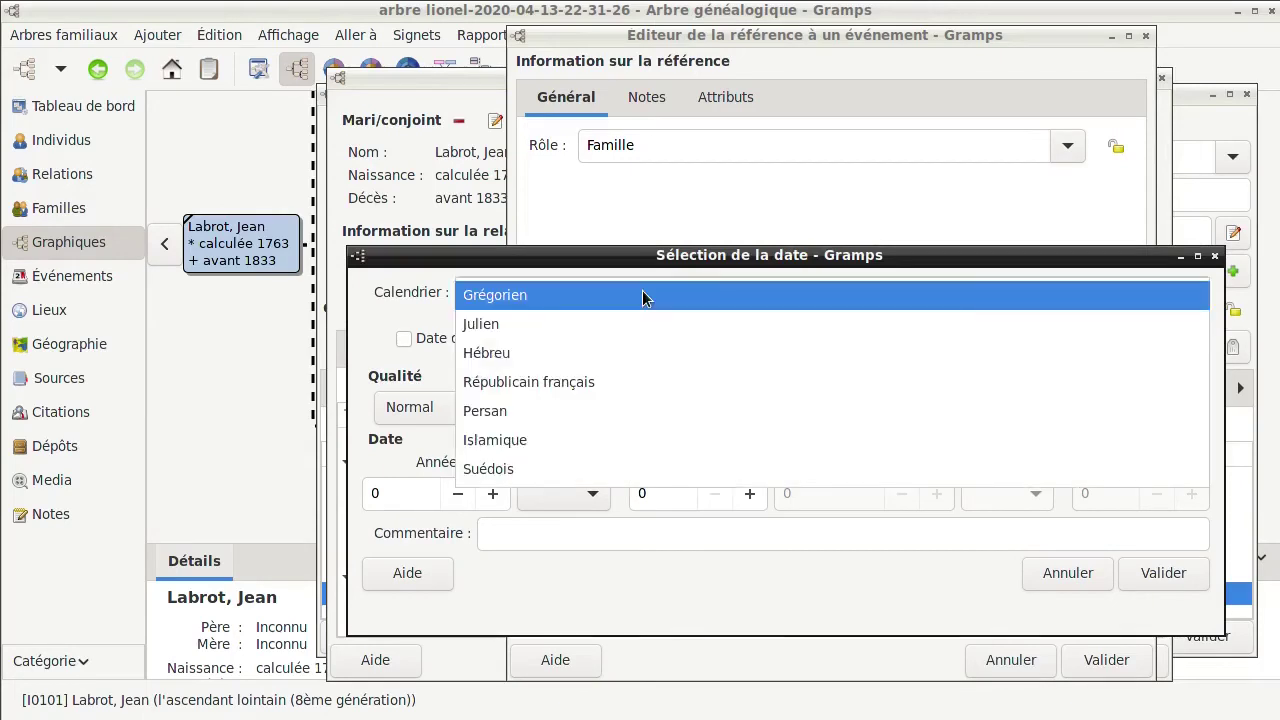
pyautogui.click(636, 385)
pyautogui.click(617, 500)
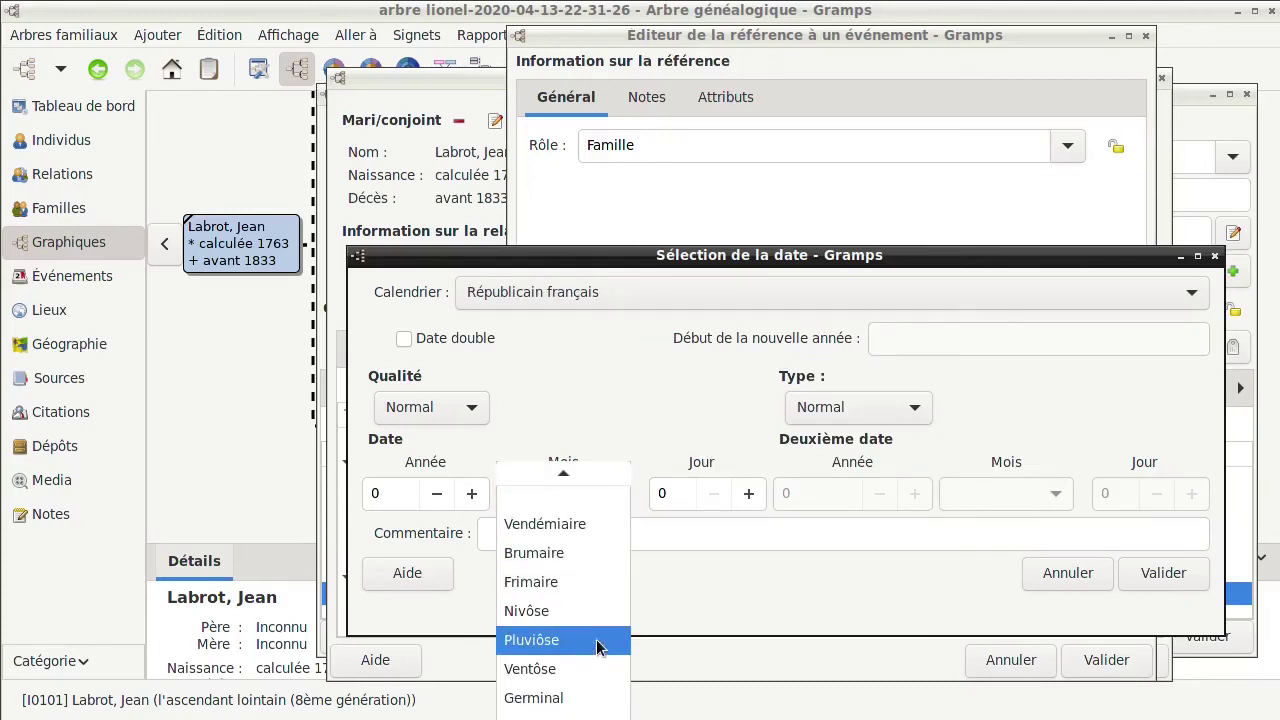
pyautogui.click(605, 611)
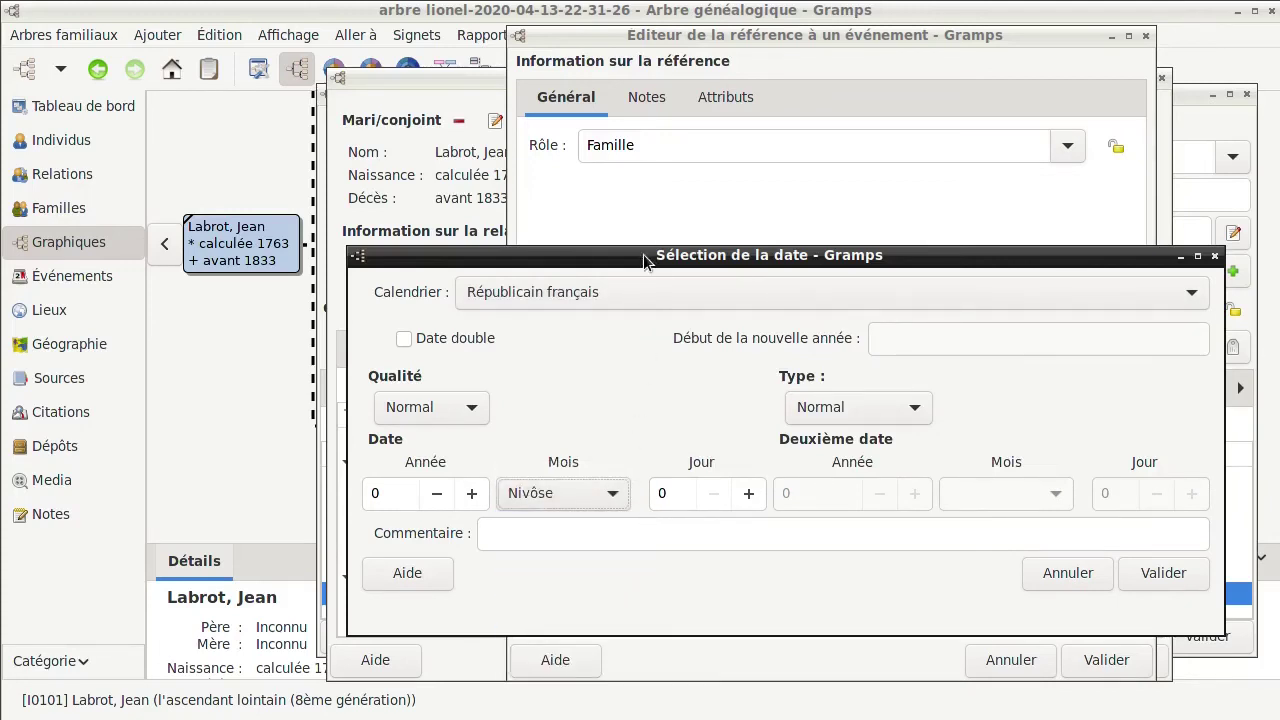
pyautogui.moveTo(643, 254); pyautogui.dragTo(655, 83)
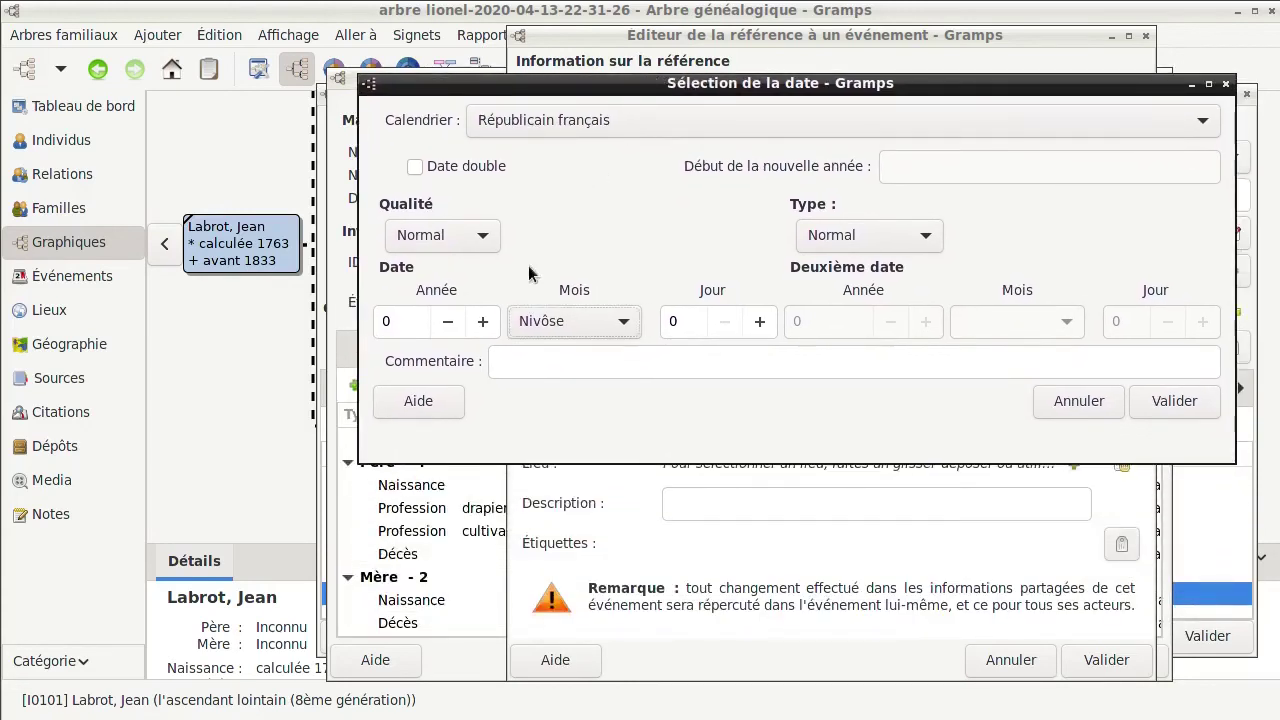
pyautogui.click(412, 321)
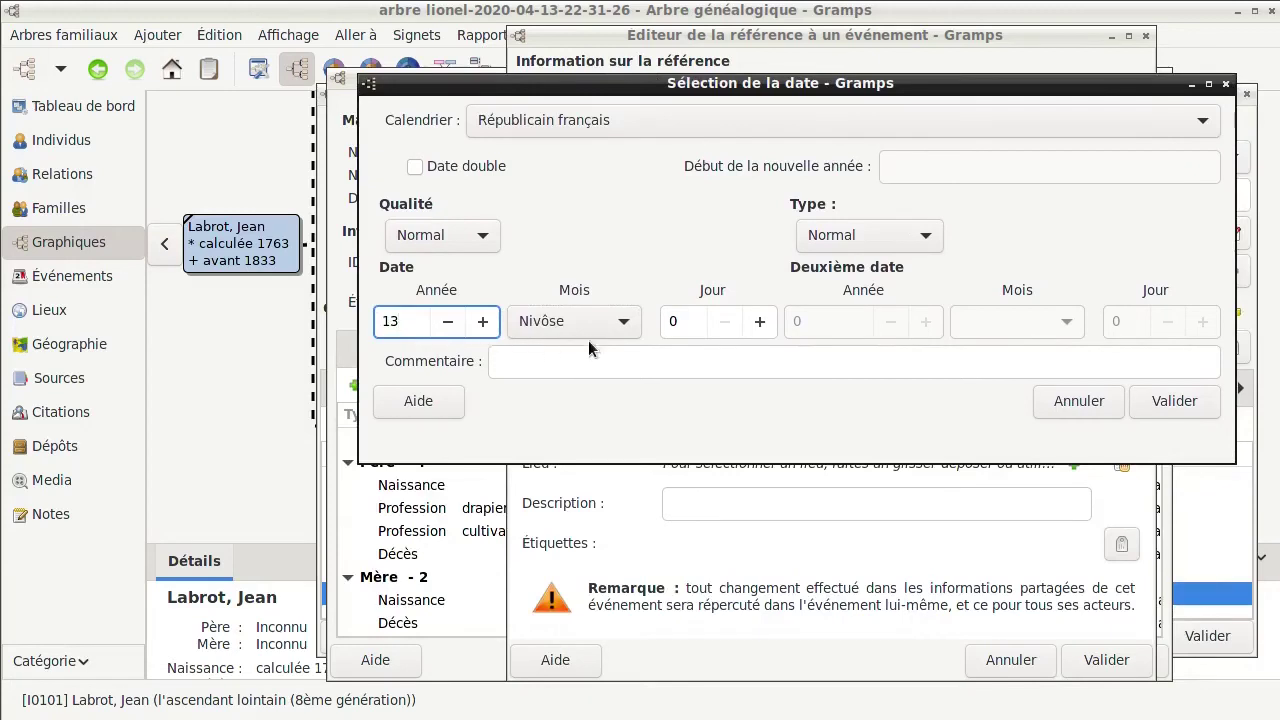
pyautogui.click(624, 322)
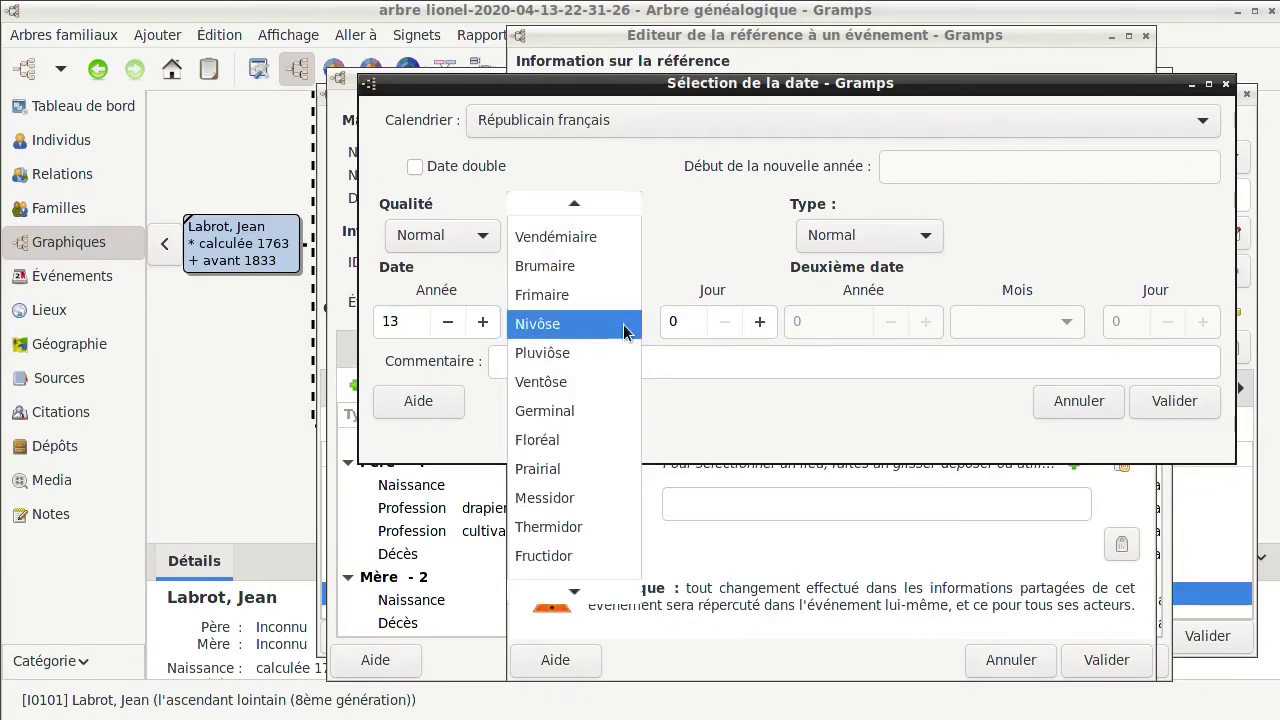
pyautogui.click(608, 498)
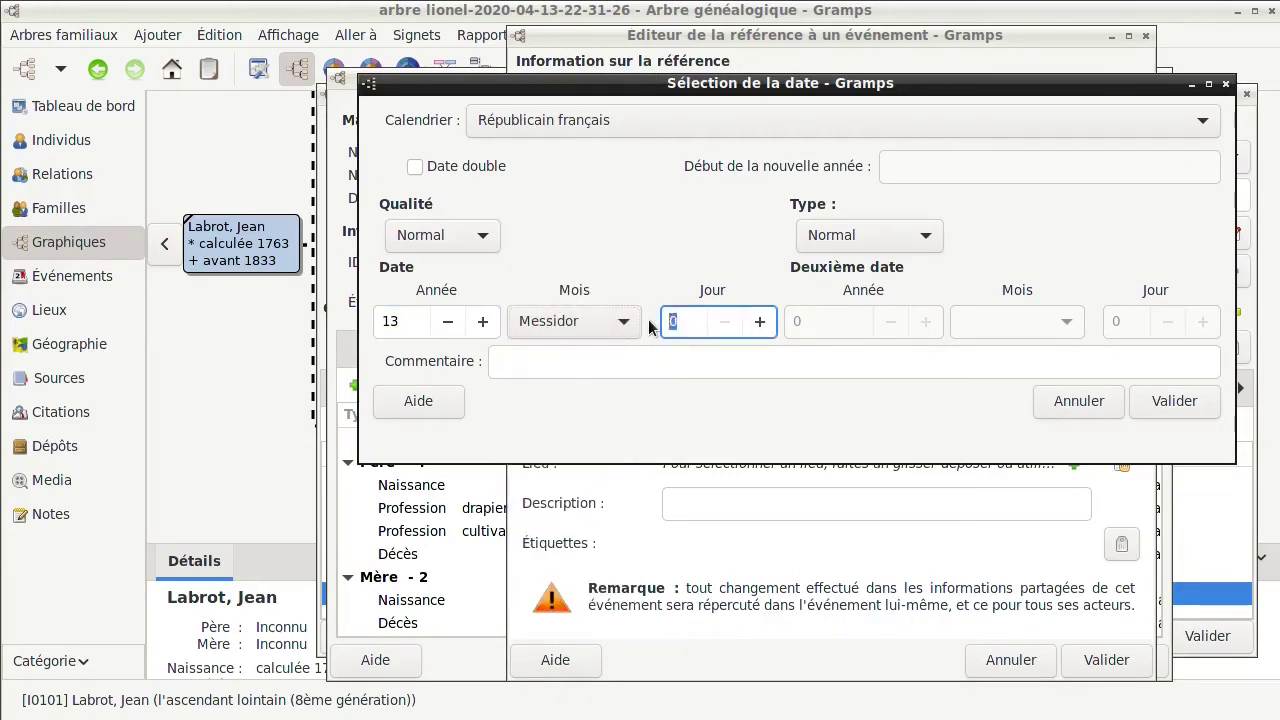
pyautogui.click(1160, 401)
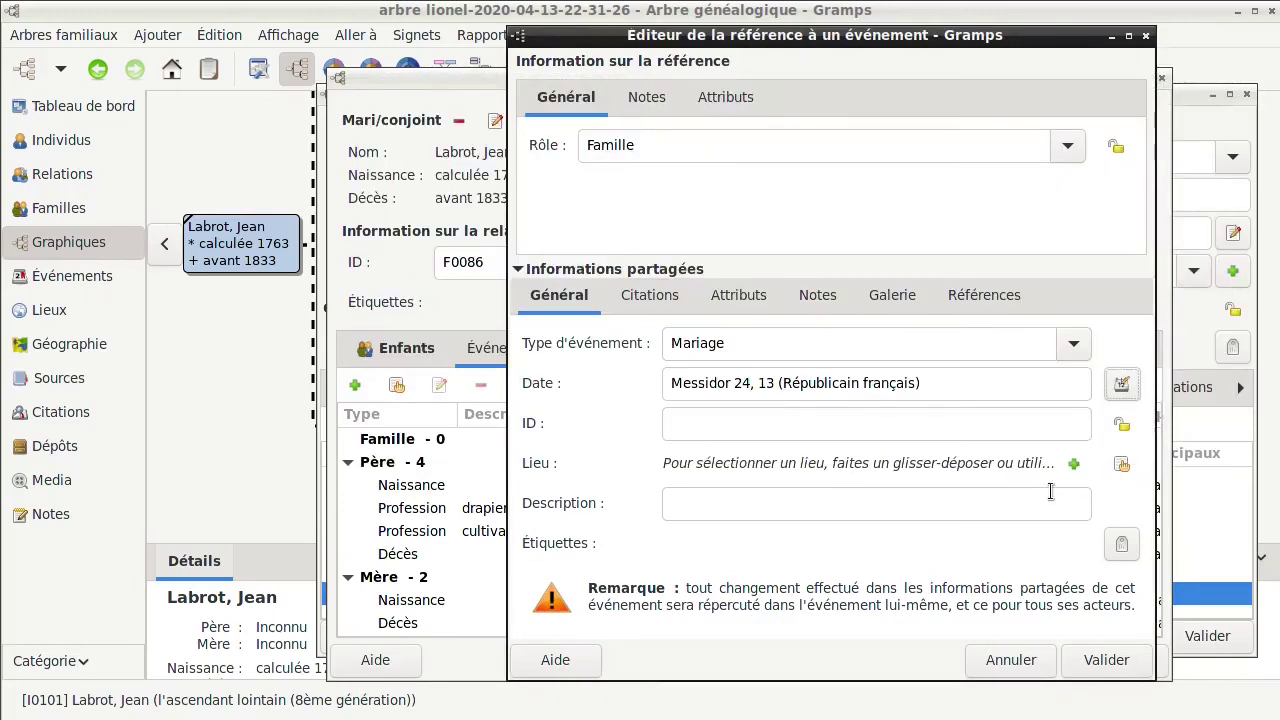
pyautogui.click(1121, 466)
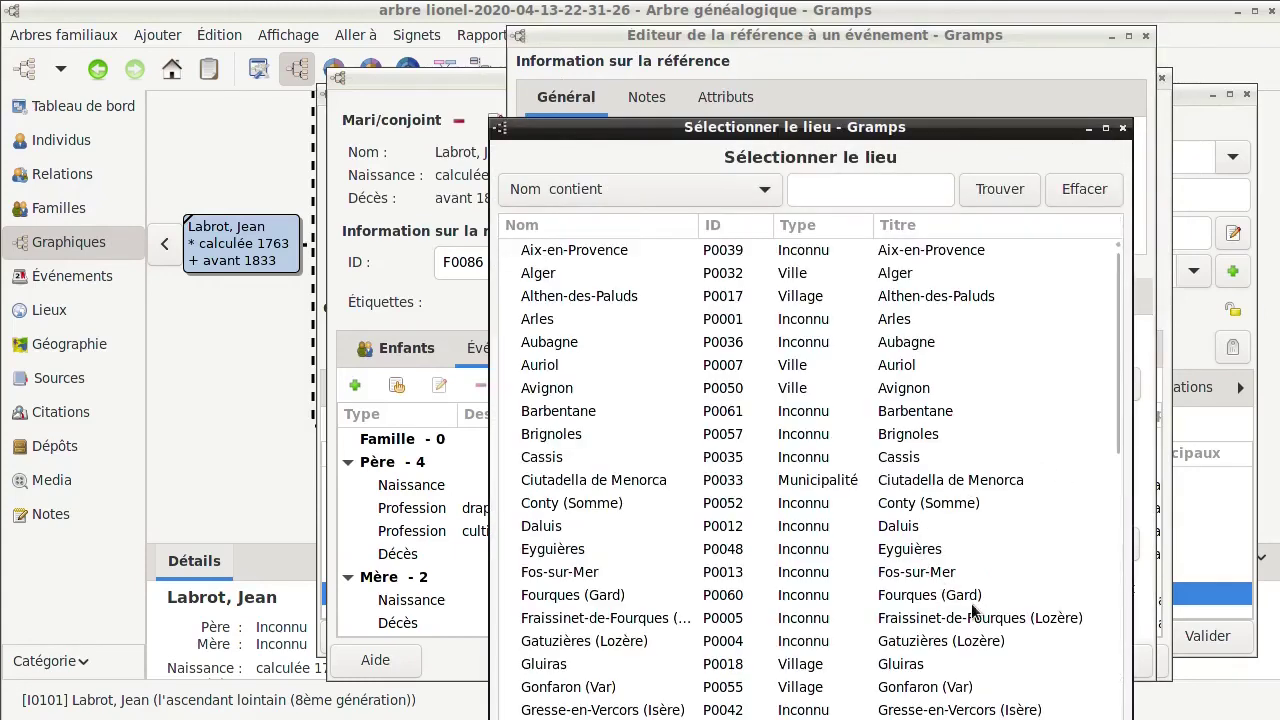
pyautogui.doubleClick(912, 670)
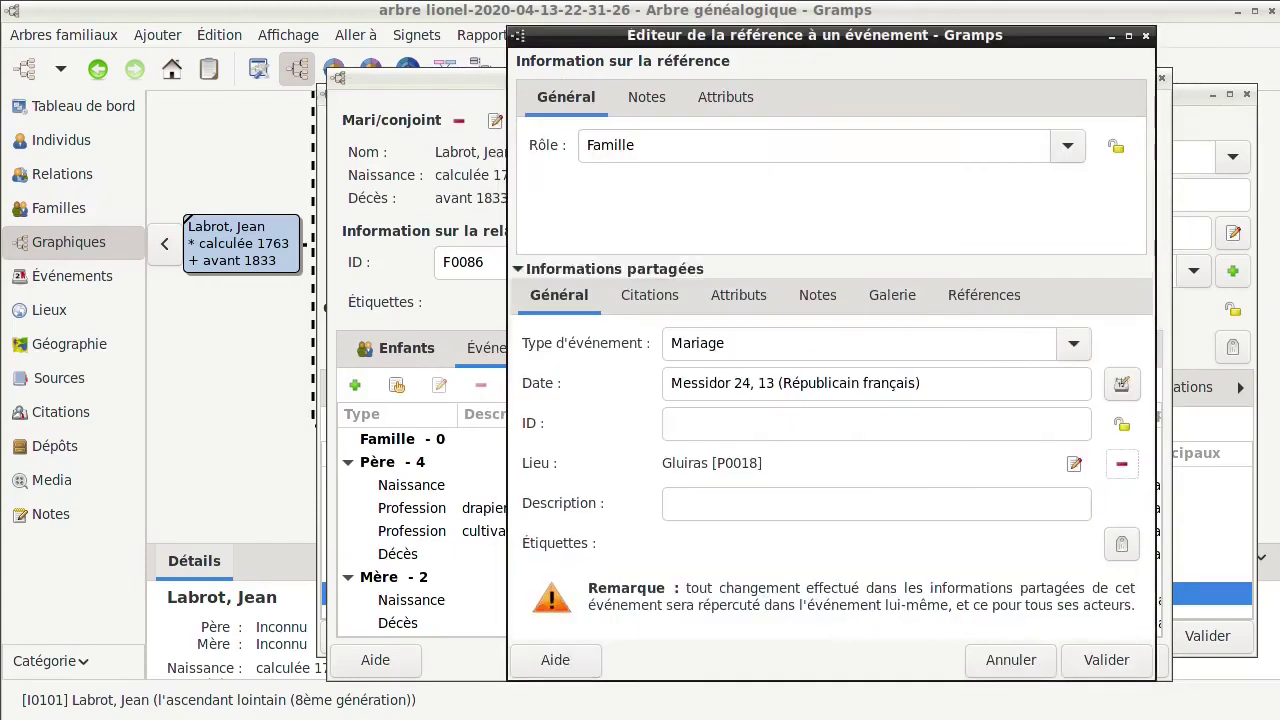
pyautogui.click(1096, 658)
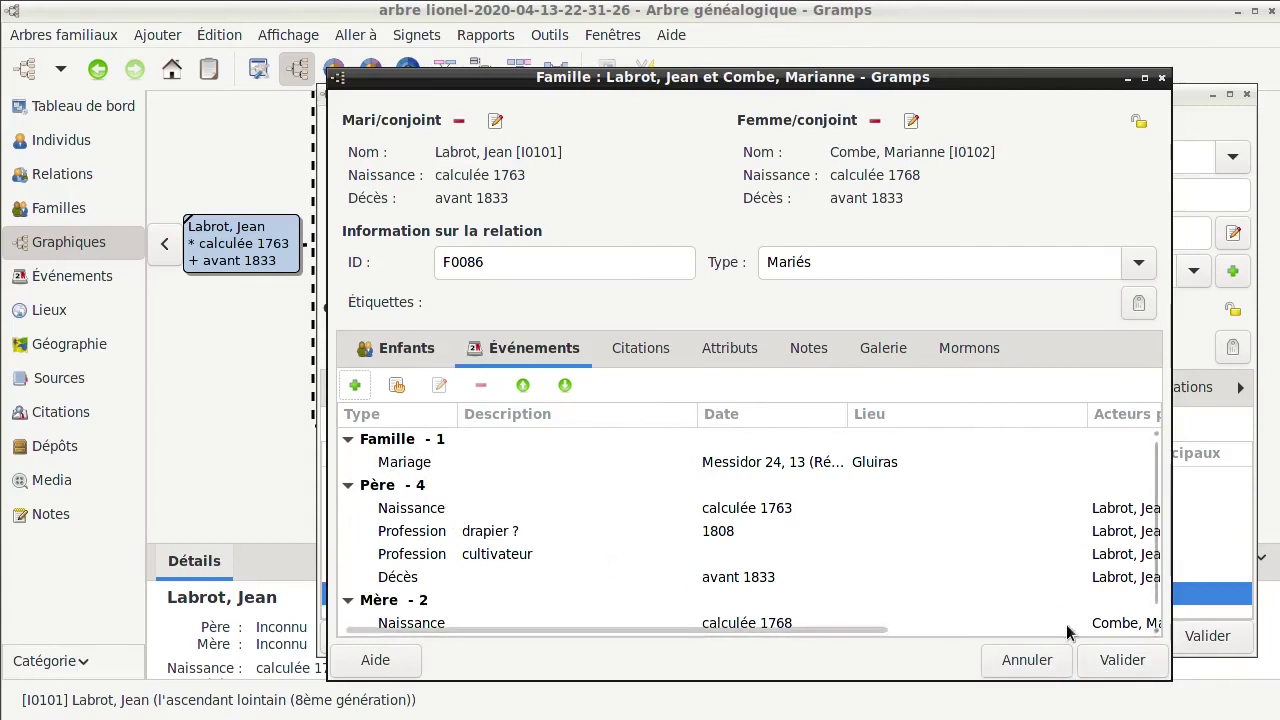
pyautogui.click(1122, 660)
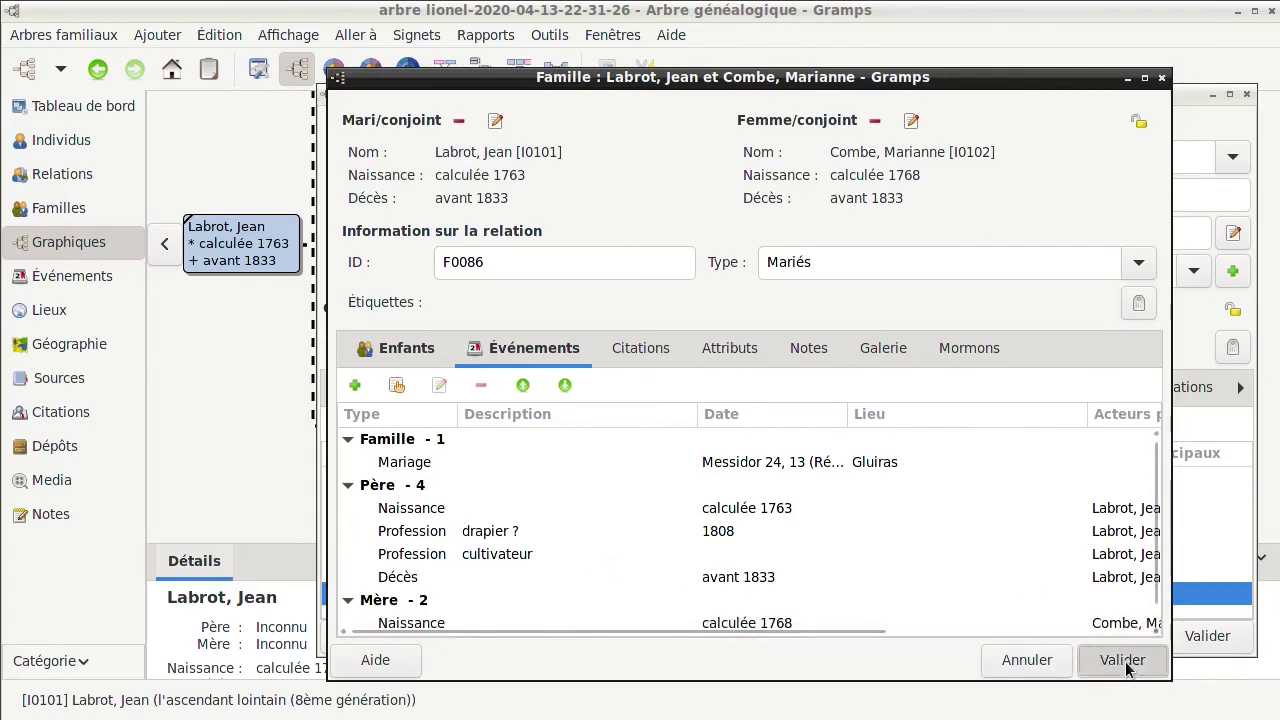
pyautogui.click(1199, 642)
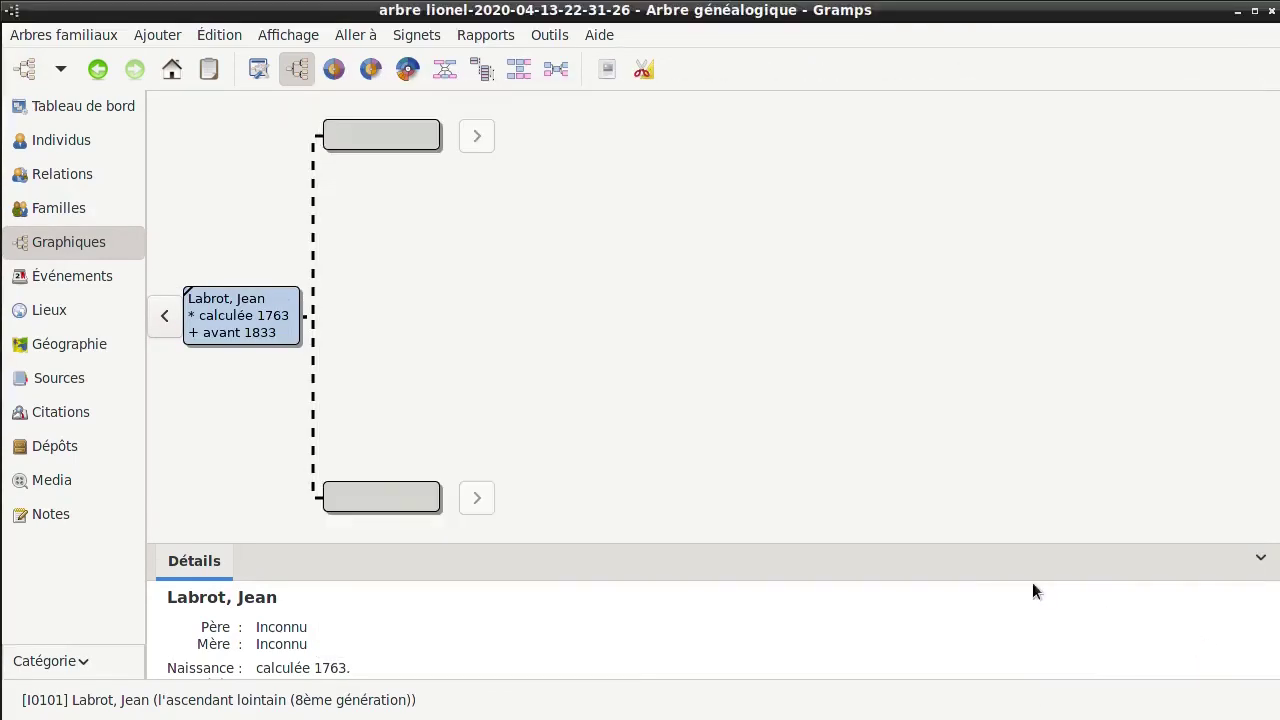
pyautogui.click(162, 317)
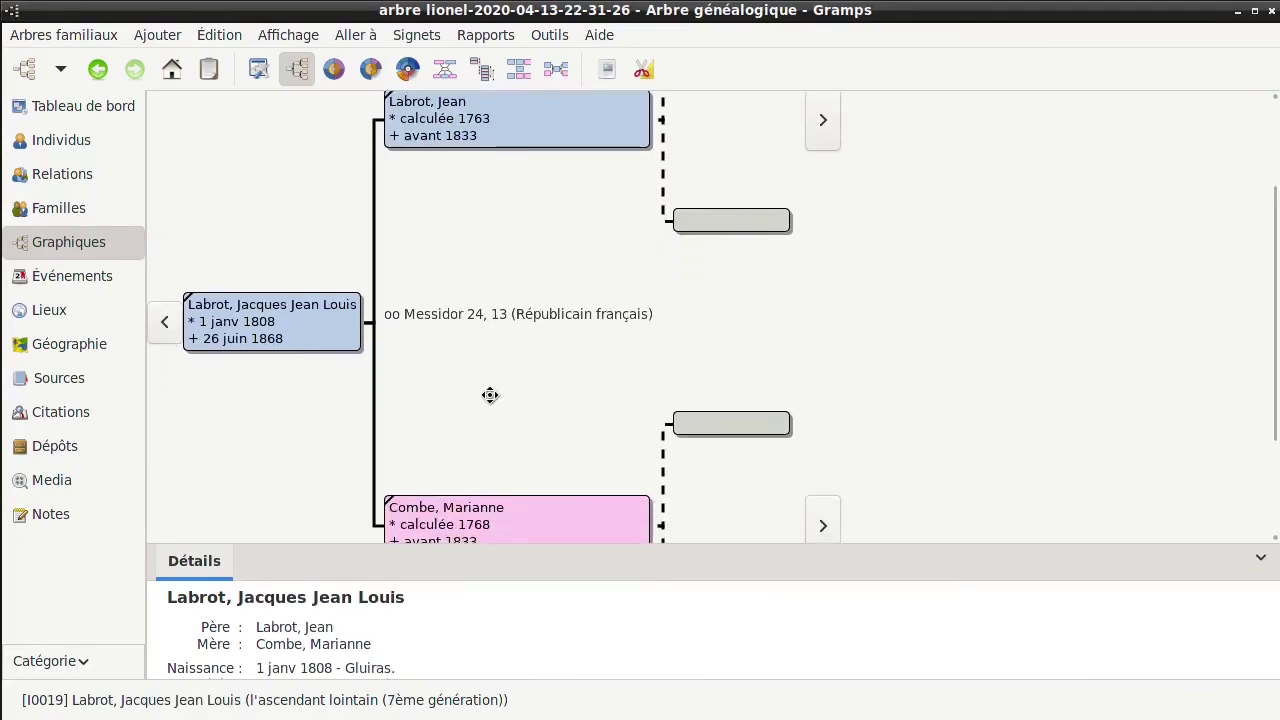
pyautogui.click(165, 325)
pyautogui.moveTo(625, 300); pyautogui.dragTo(643, 457)
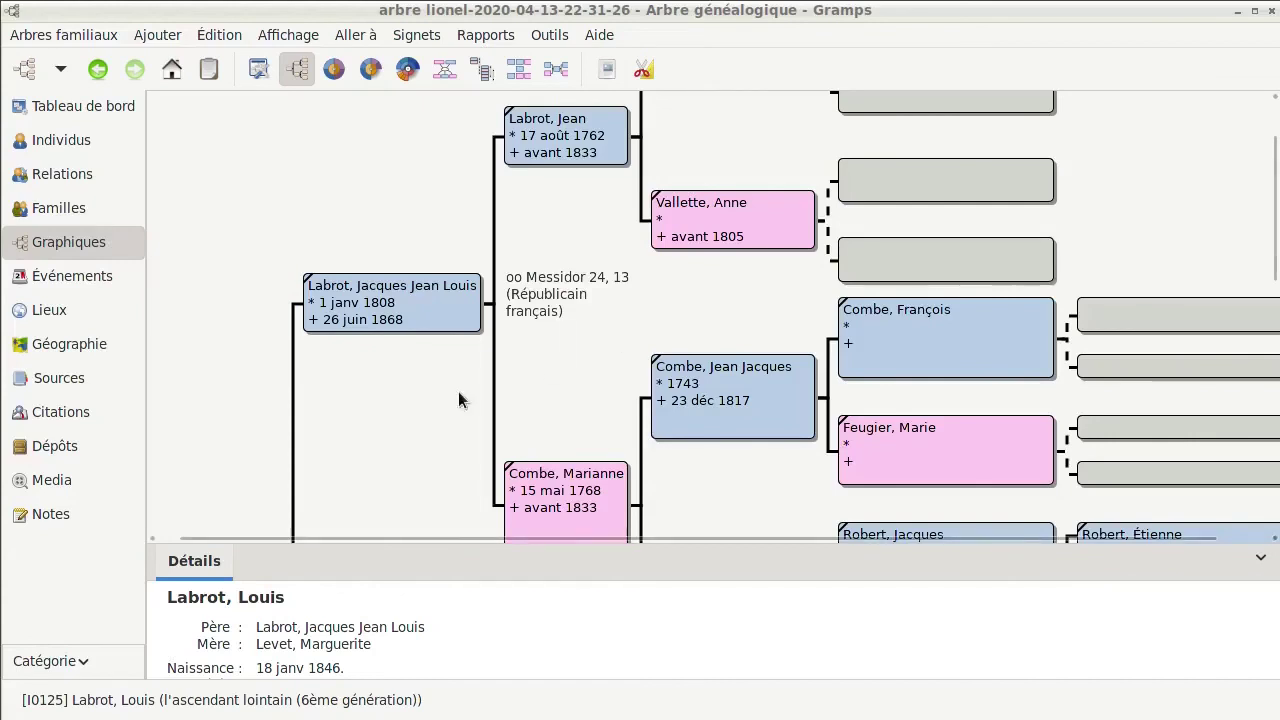
pyautogui.moveTo(369, 443); pyautogui.dragTo(445, 200)
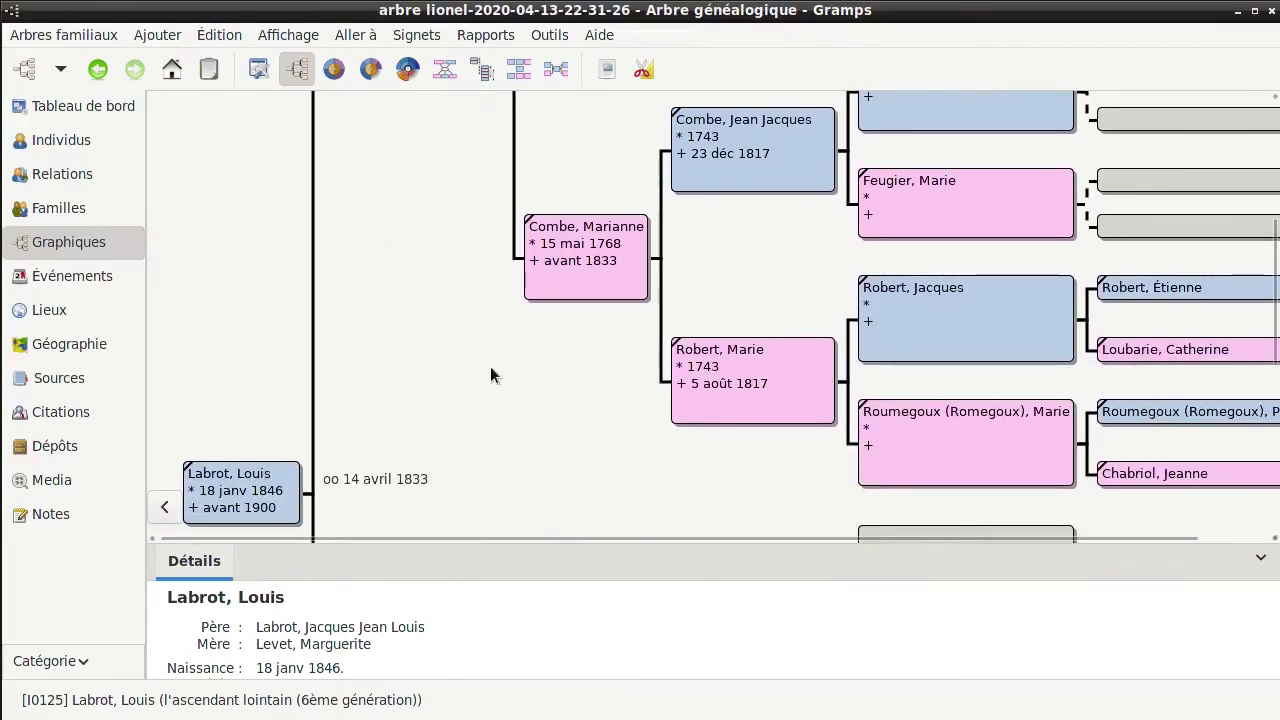
pyautogui.moveTo(490, 375); pyautogui.dragTo(494, 226)
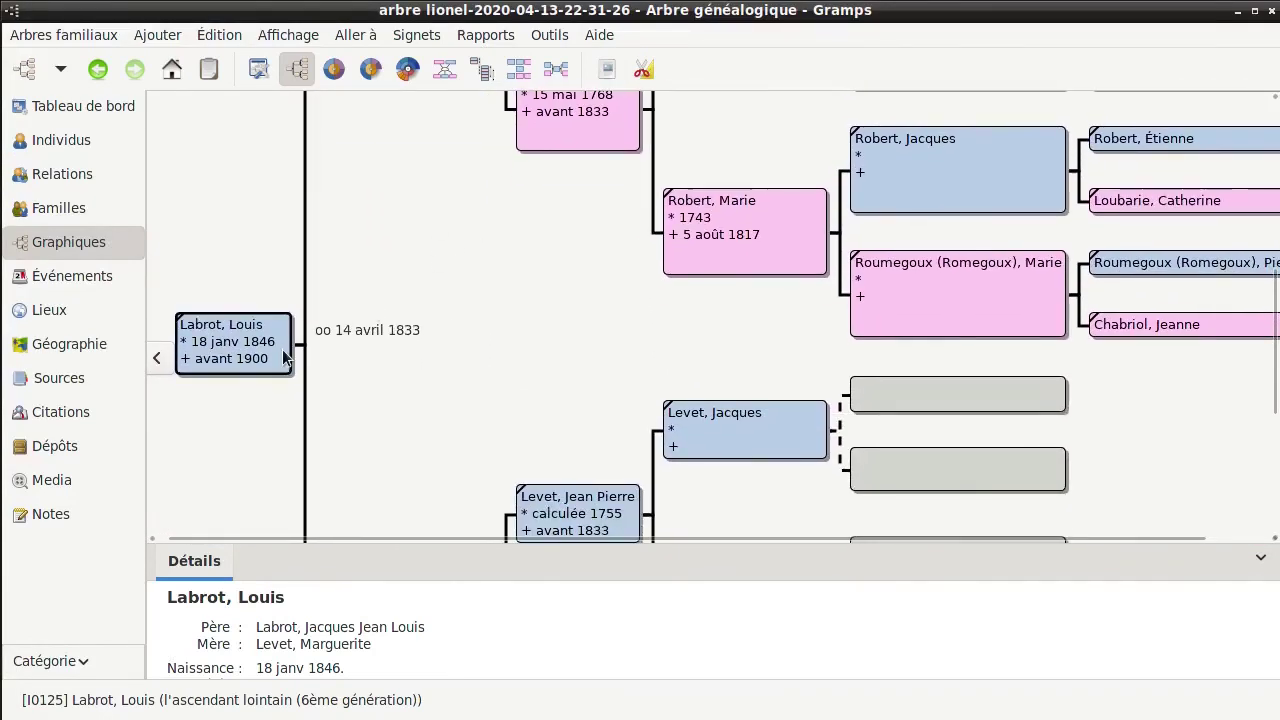
pyautogui.click(165, 358)
pyautogui.moveTo(414, 437); pyautogui.dragTo(420, 217)
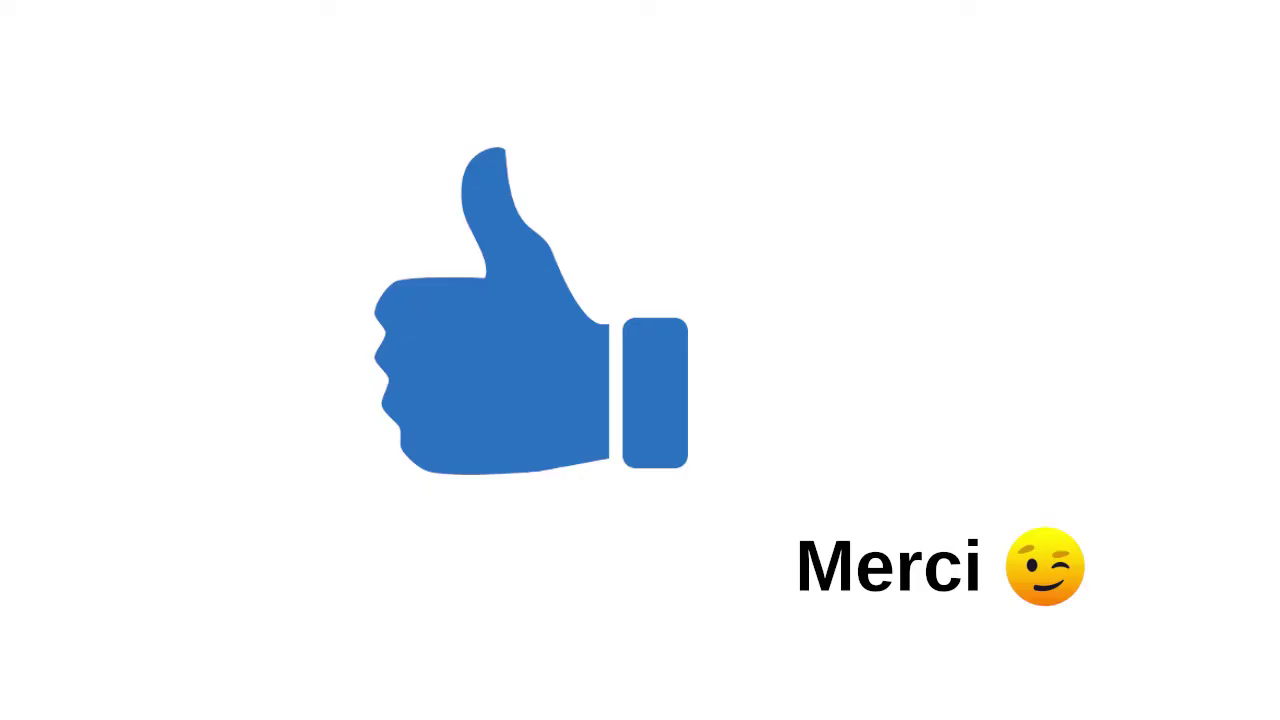